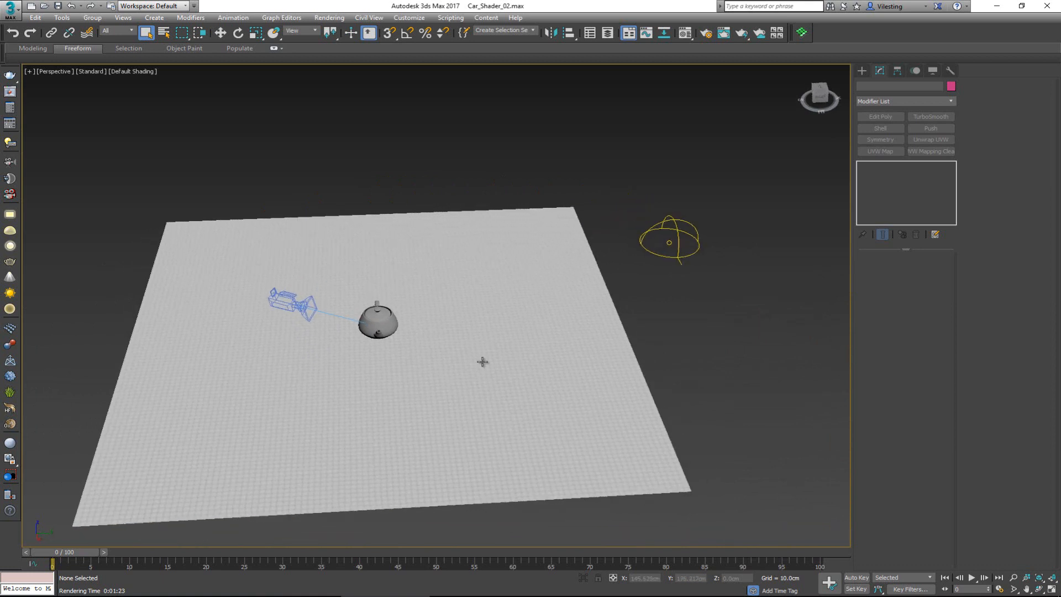
Examine the ground plane's parameters and its placement around the teapot.
click(509, 308)
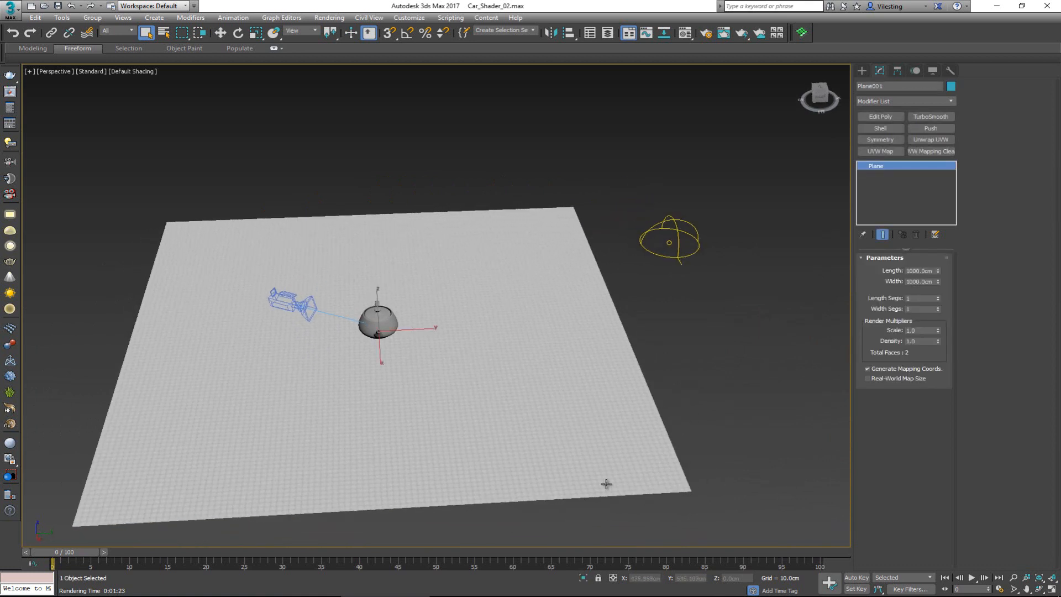
alt+middle_drag(407, 400, 434, 396)
alt+middle_drag(433, 174, 440, 75)
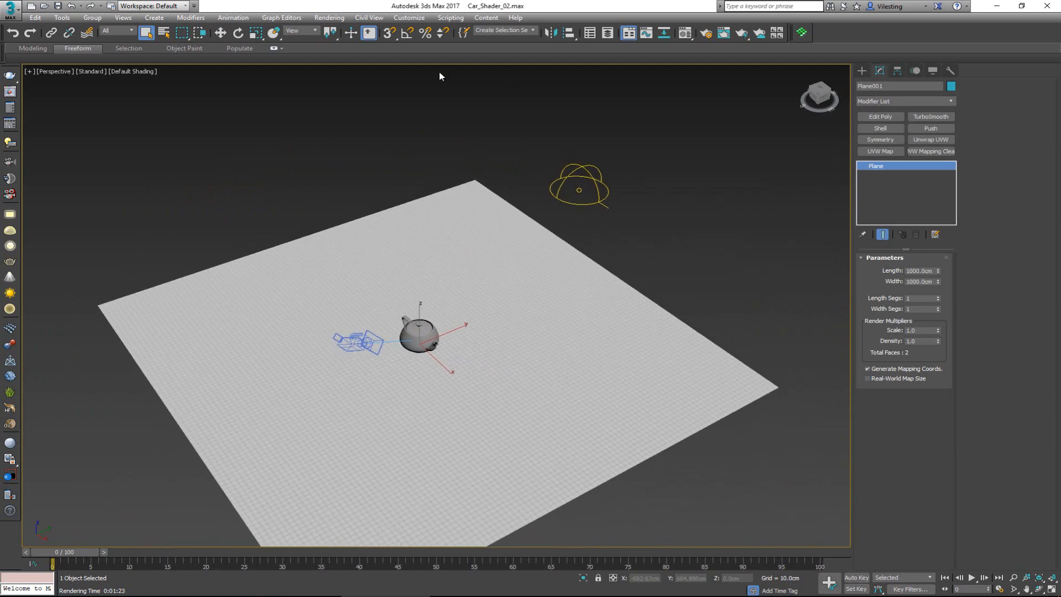
scroll(461, 350, up, 2)
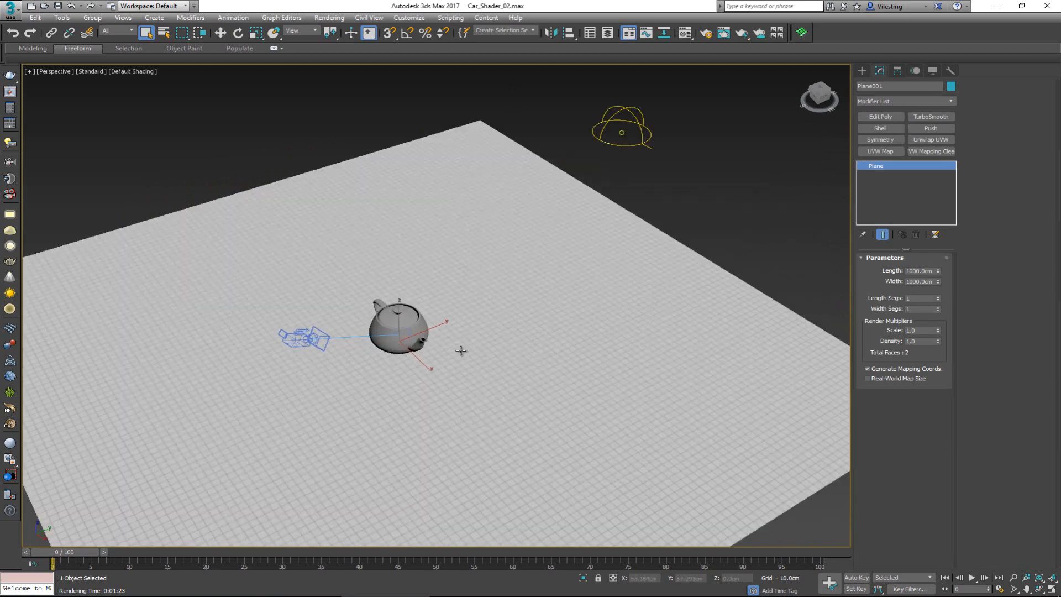
alt+middle_drag(459, 350, 622, 300)
click(705, 244)
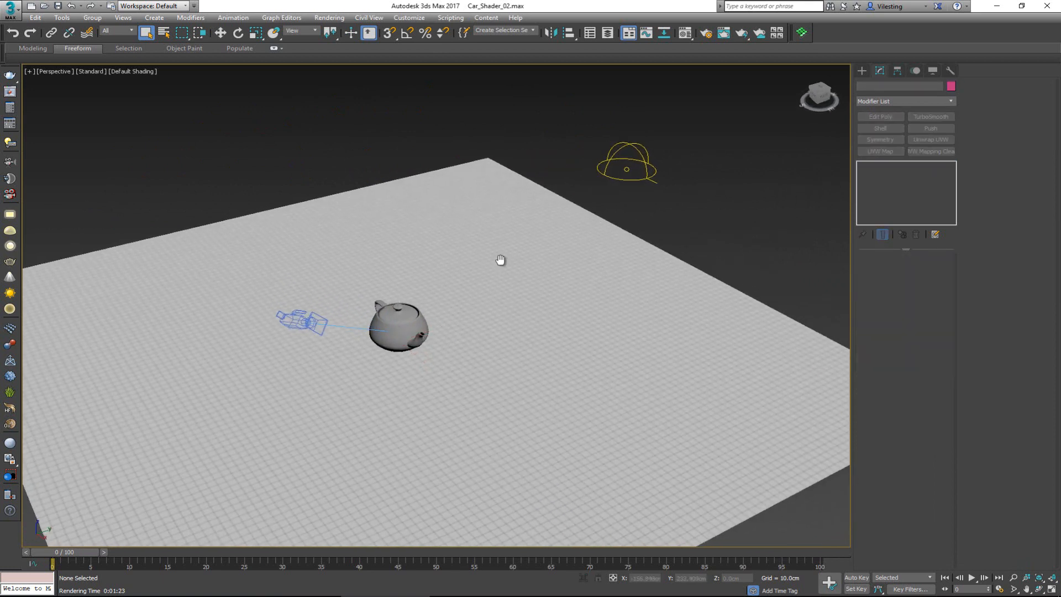
mouse_move(500, 260)
middle_down()
mouse_move(486, 266)
mouse_move(493, 247)
middle_up()
click(524, 280)
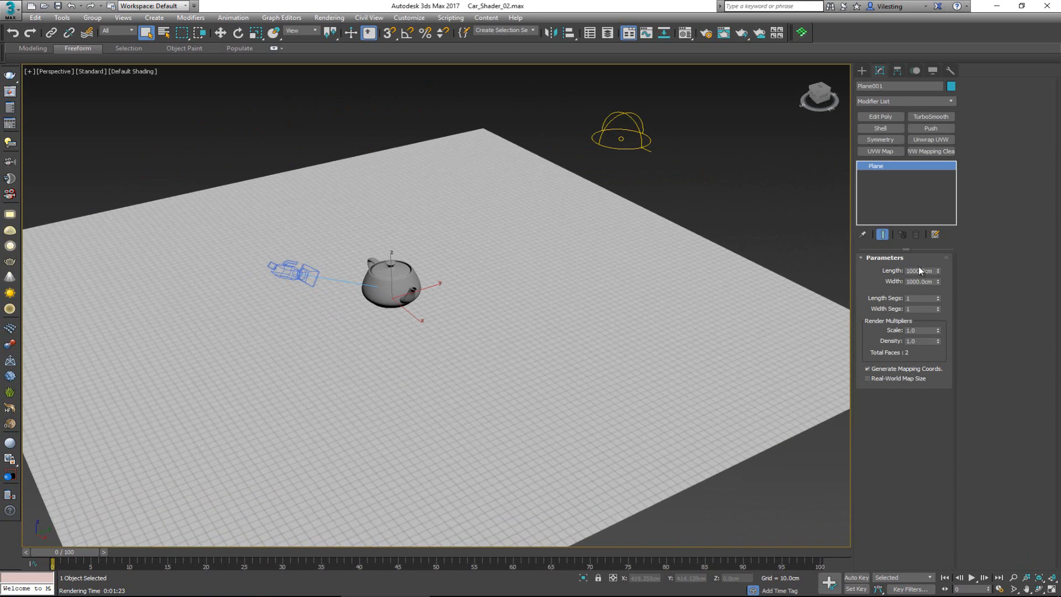
Review the teapot's base parameters and its TurboSmooth modifier settings.
click(395, 282)
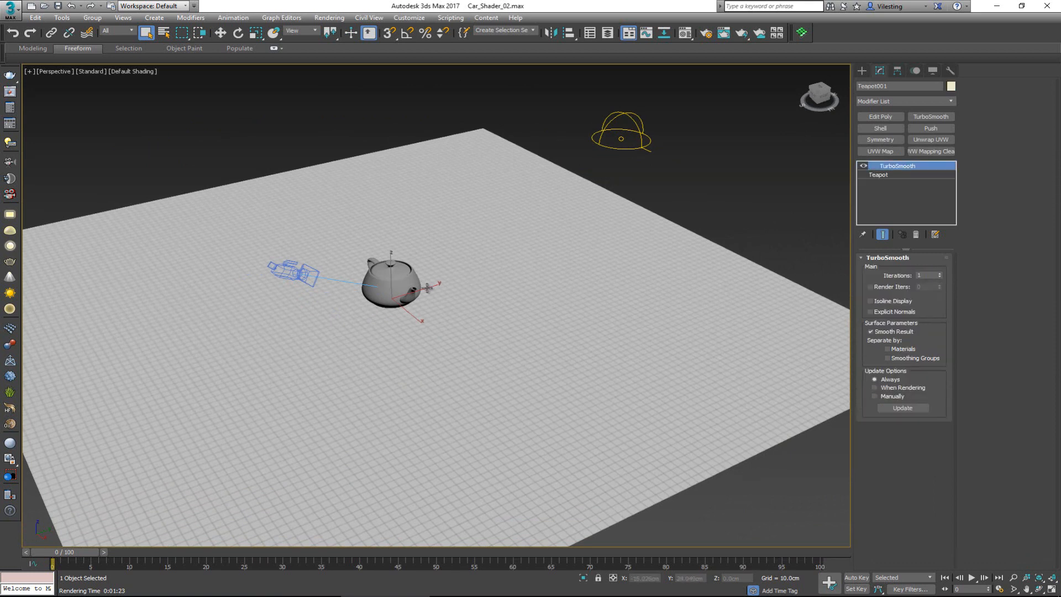
click(892, 175)
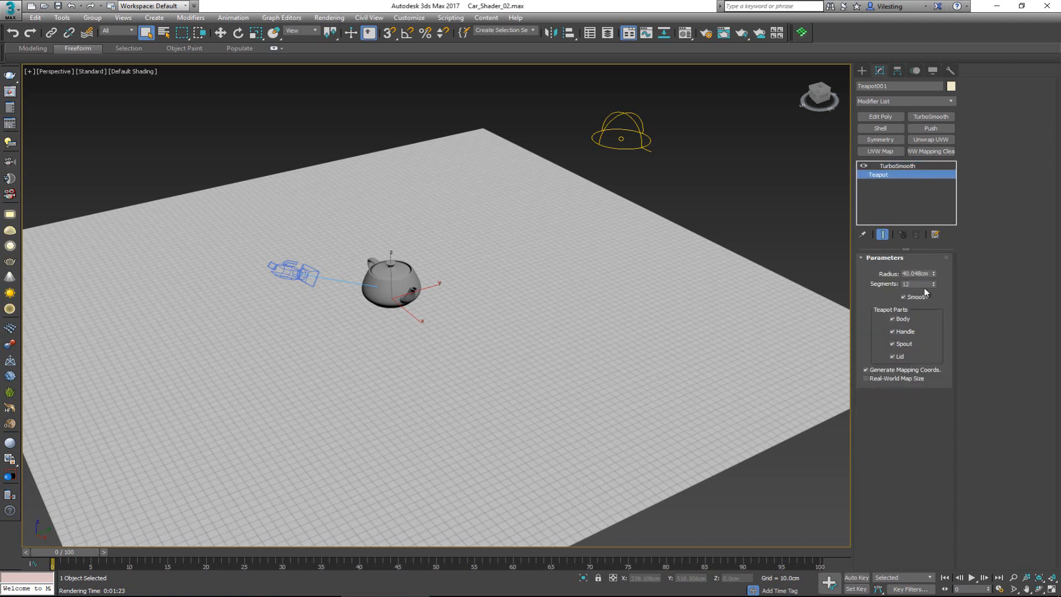
click(900, 166)
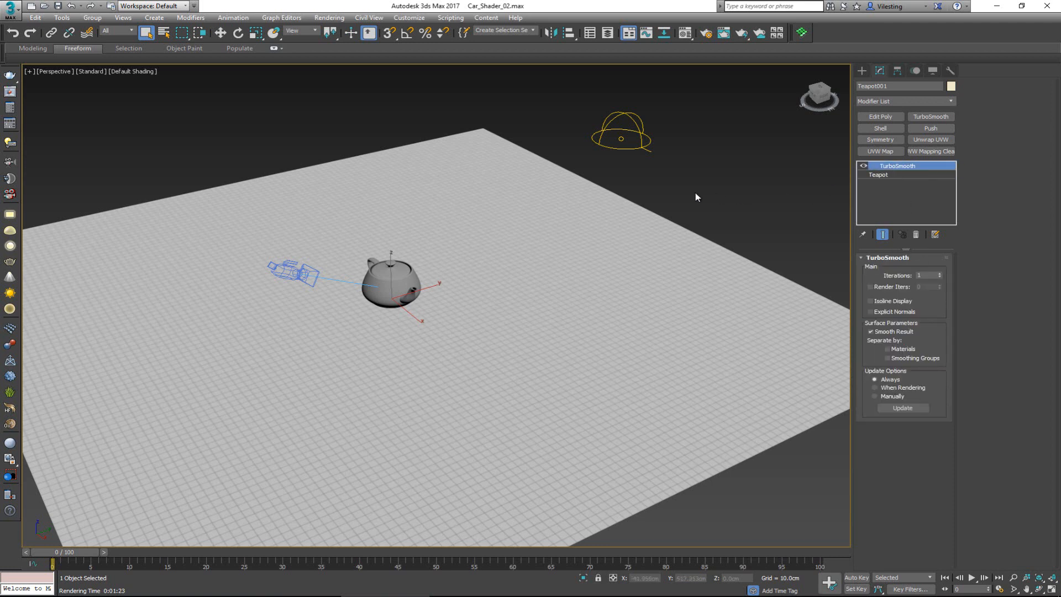
Inspect the V-Ray dome light's general settings and its position above the ground plane.
click(659, 136)
click(617, 161)
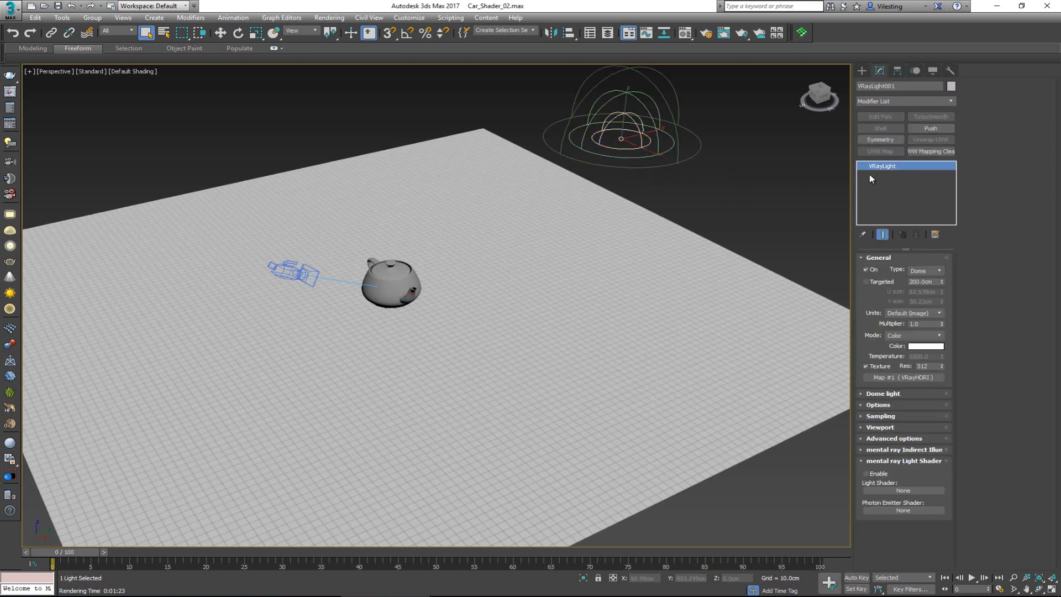
middle_drag(539, 202, 536, 304)
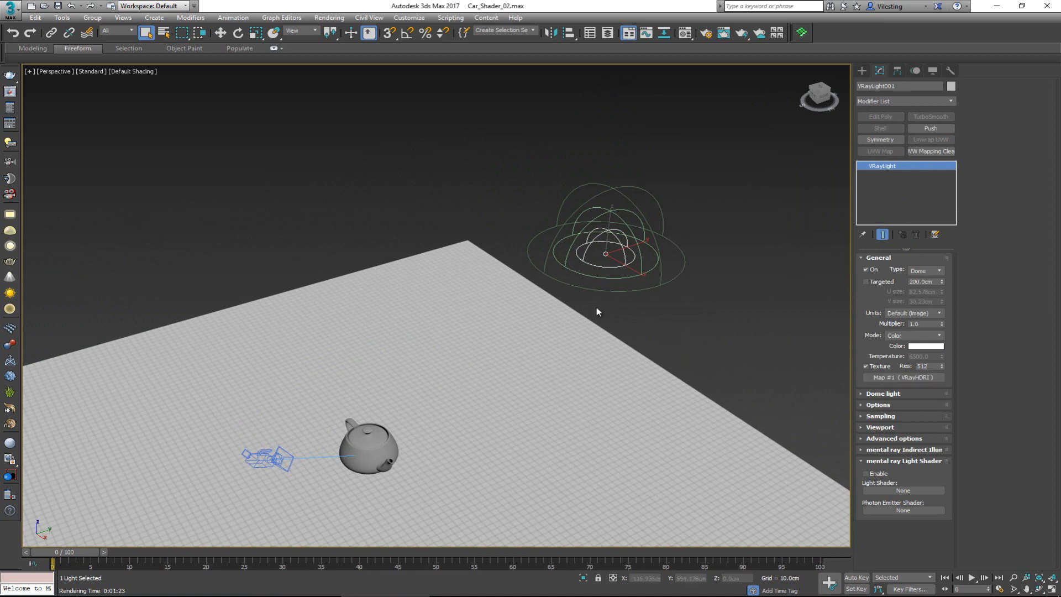
middle_drag(552, 220, 517, 234)
scroll(518, 203, down, 4)
scroll(518, 204, up, 2)
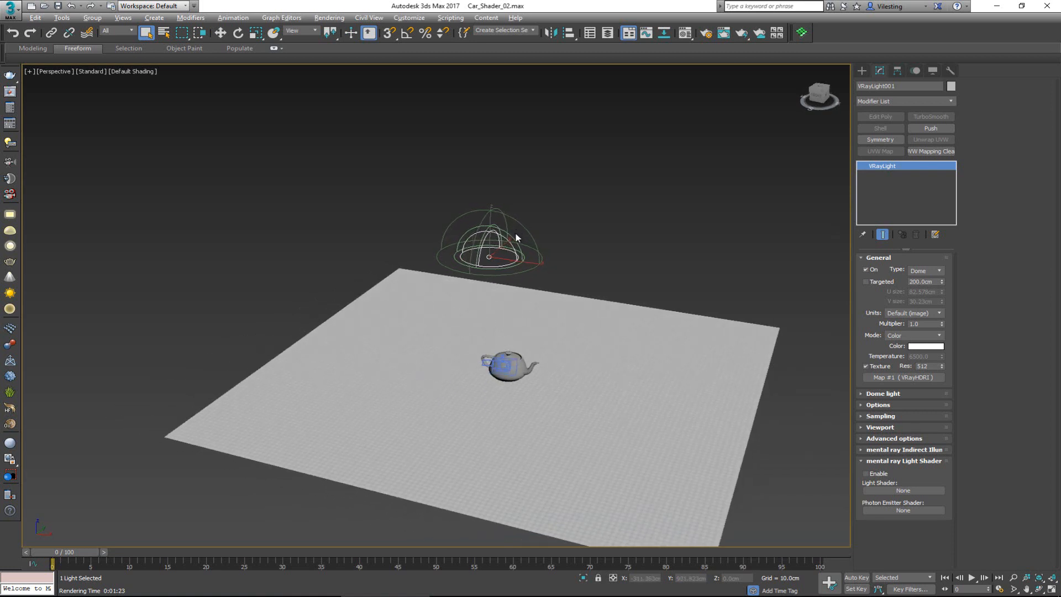
Set the perspective viewport's background to use the environment background.
key(alt+b)
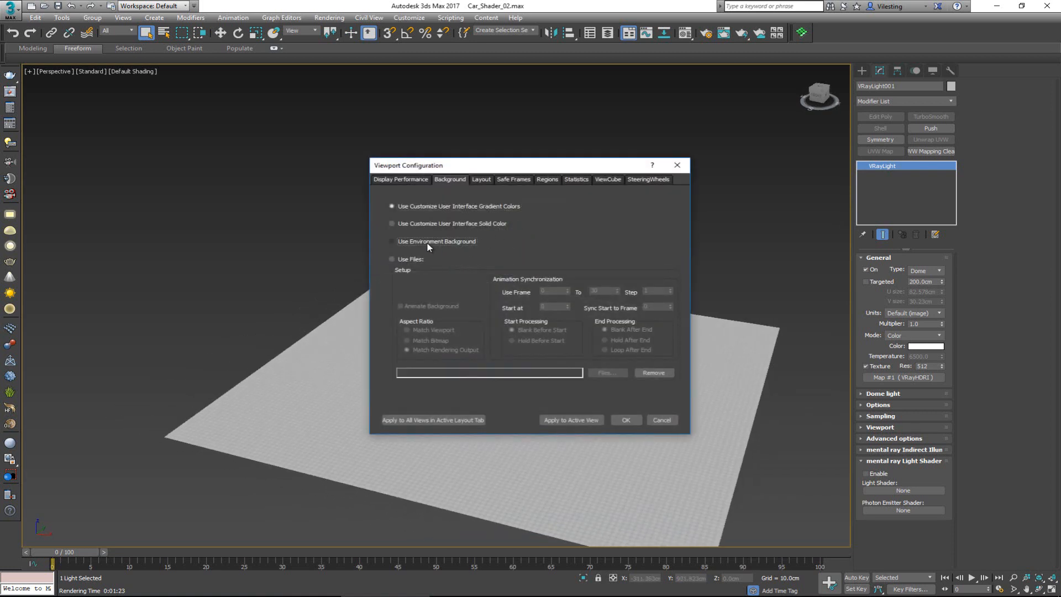
click(627, 420)
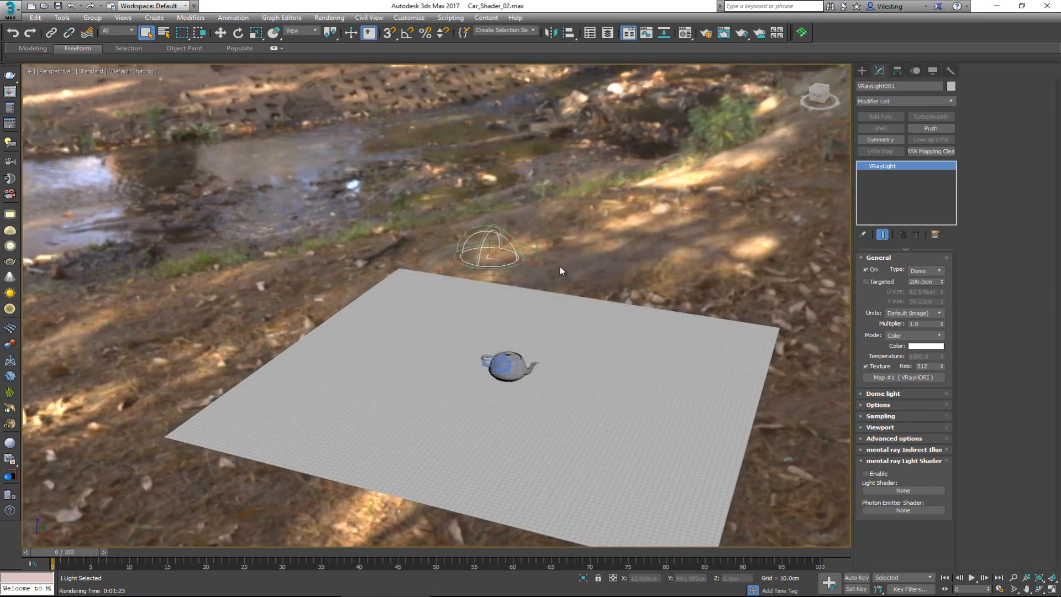
middle_drag(465, 213, 443, 262)
alt+middle_drag(444, 263, 444, 247)
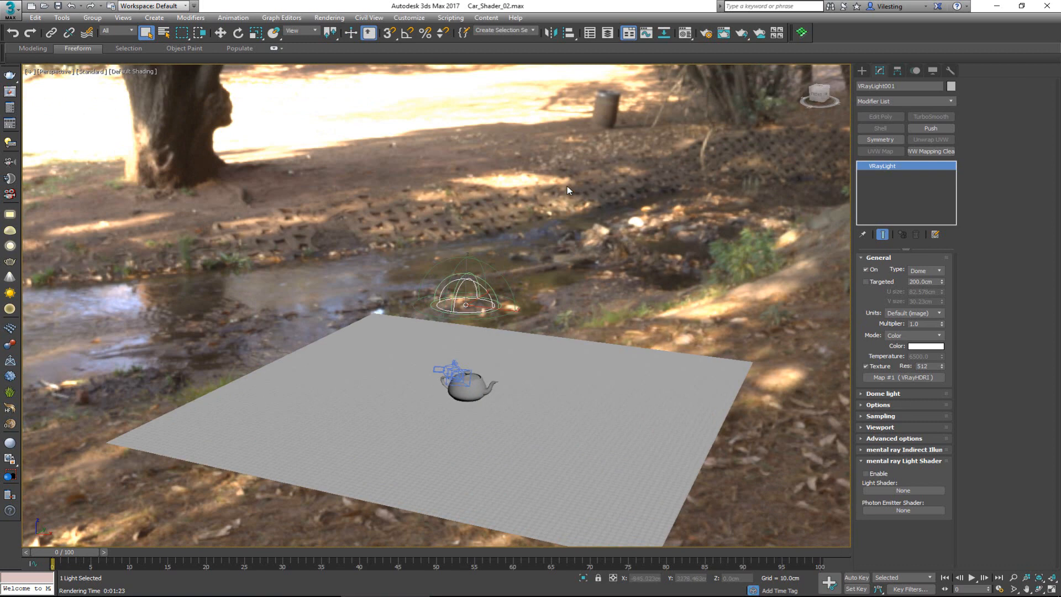
Place the environment's VRayHDRI map into the first slot of the Material Editor's bottom row as an instance.
key(8)
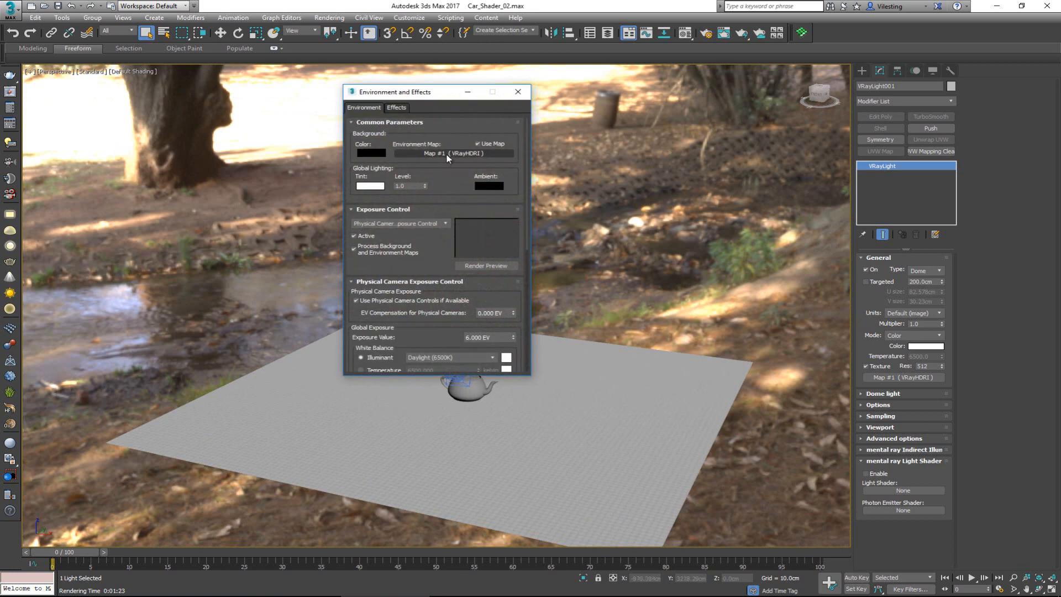
key(m)
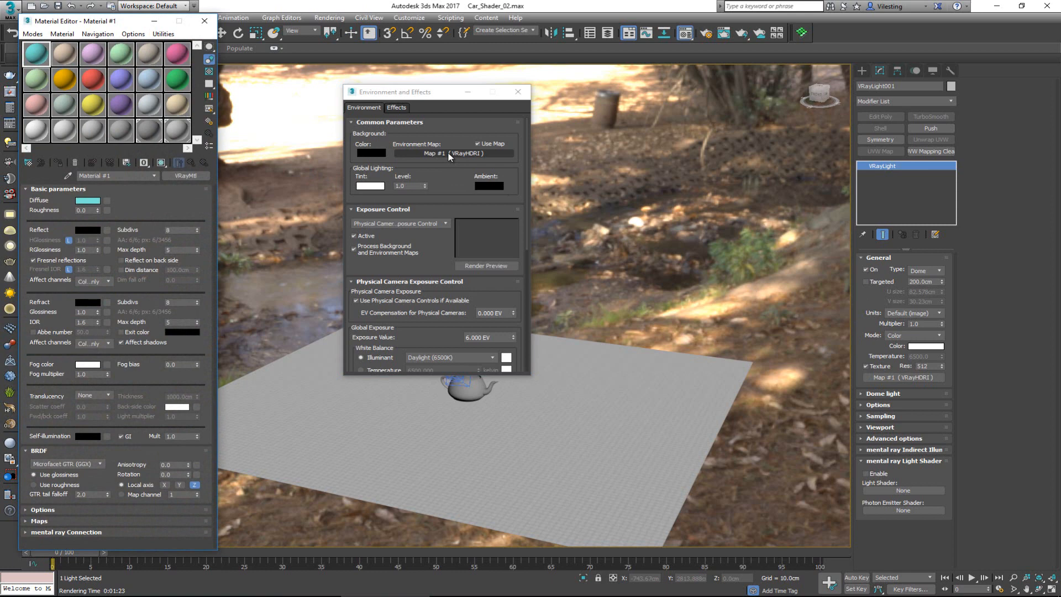
drag(449, 157, 41, 131)
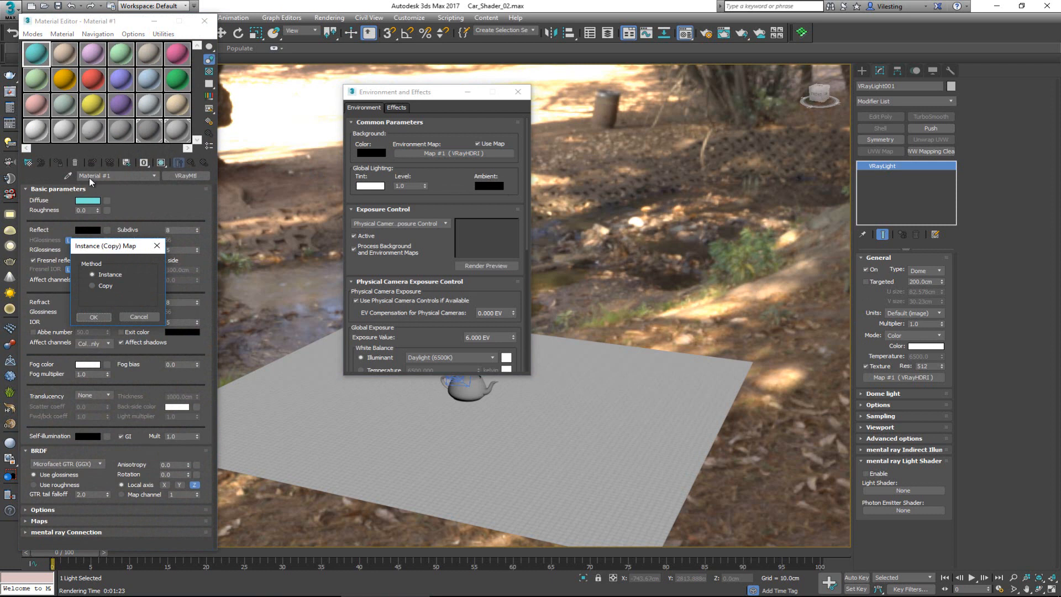
click(94, 316)
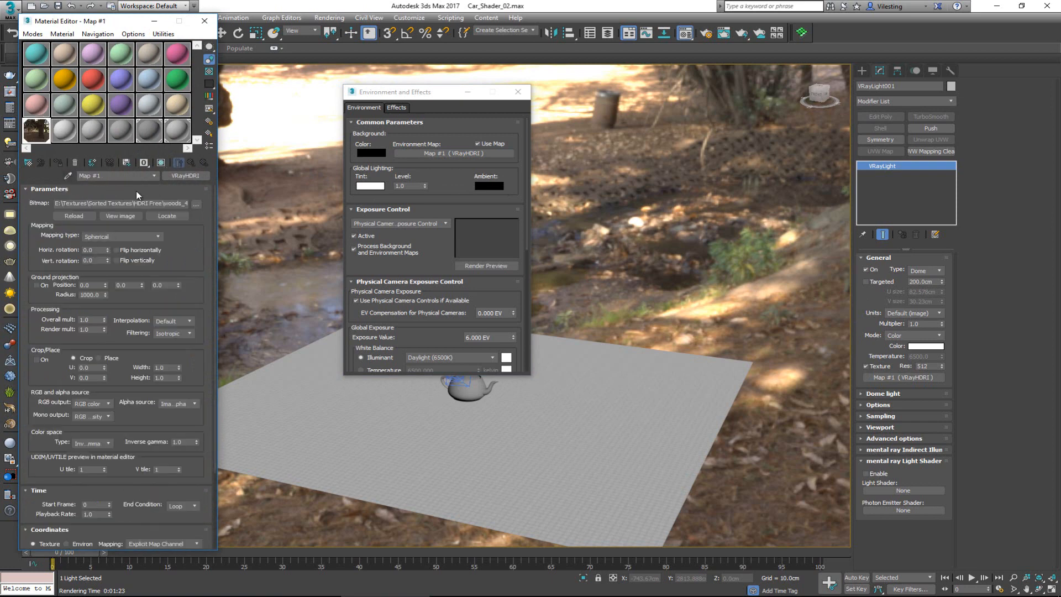
Preview the HDRI map enlarged, and close the preview, environment settings and Material Editor.
double_click(35, 132)
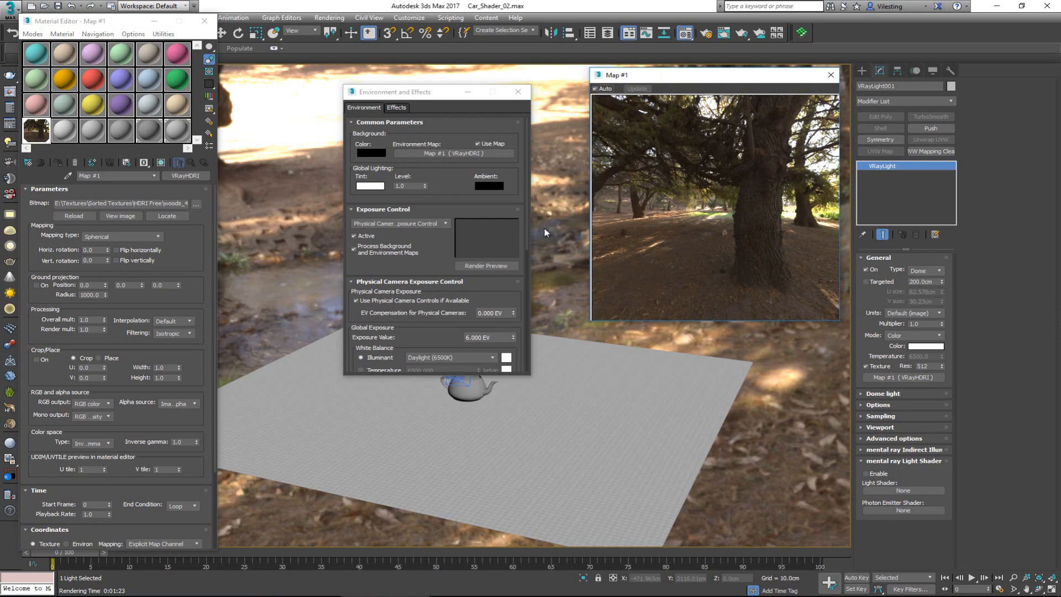
click(830, 76)
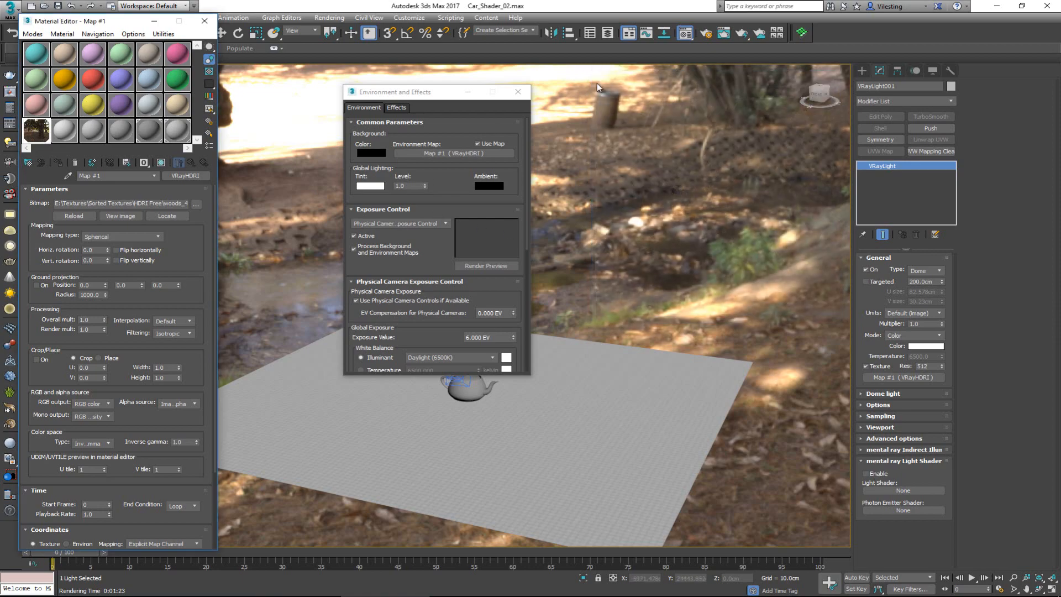
click(519, 92)
click(204, 20)
Examine the physical camera's settings and its placement relative to the teapot against the HDRI background.
alt+middle_drag(388, 207, 210, 268)
middle_drag(460, 266, 296, 165)
click(655, 261)
alt+middle_drag(655, 260, 554, 273)
scroll(493, 326, up, 5)
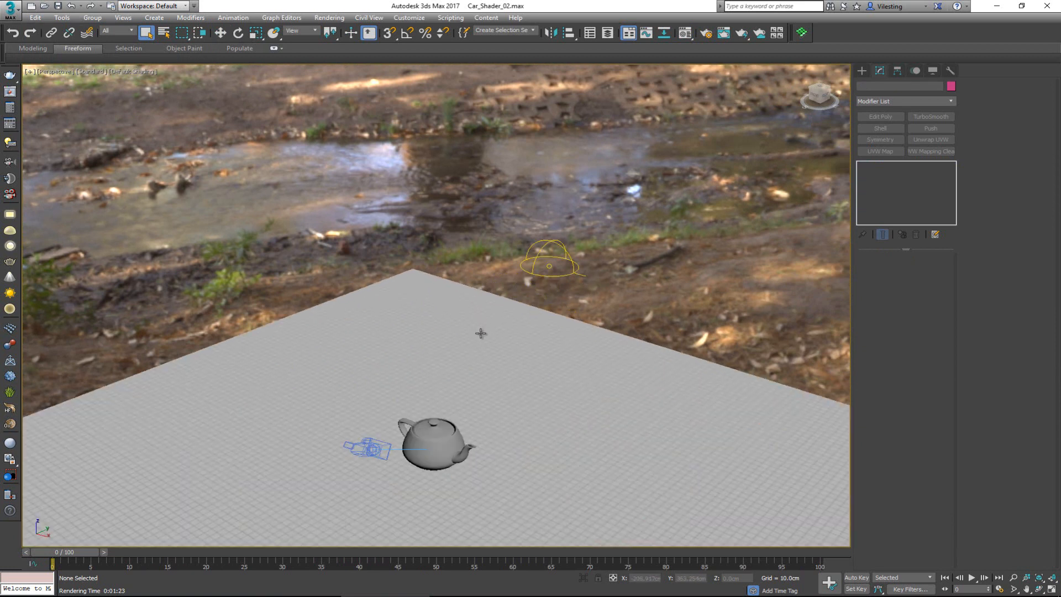
middle_drag(485, 295, 488, 270)
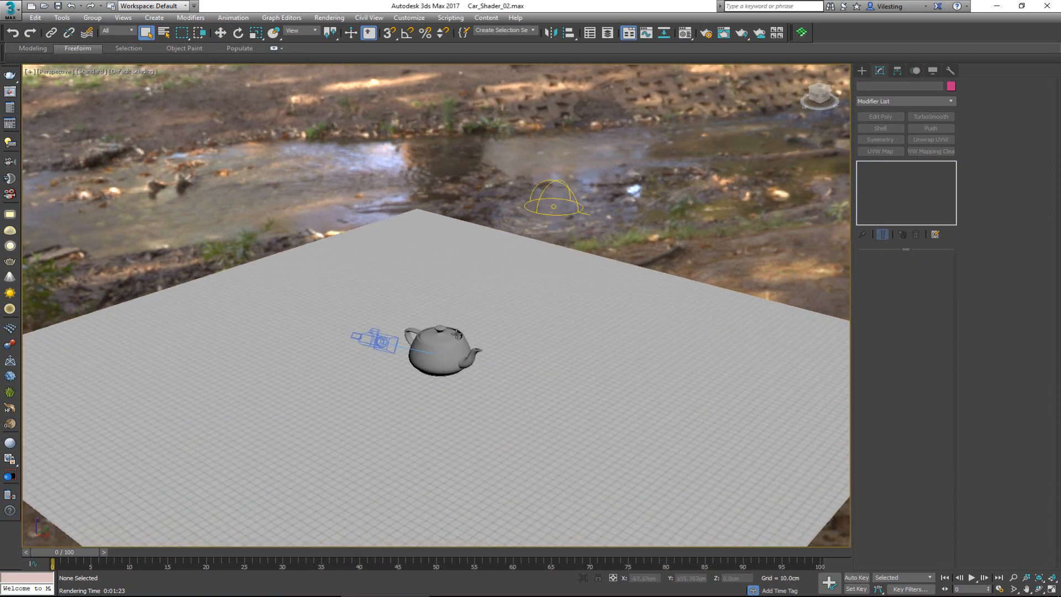
alt+middle_drag(449, 218, 447, 204)
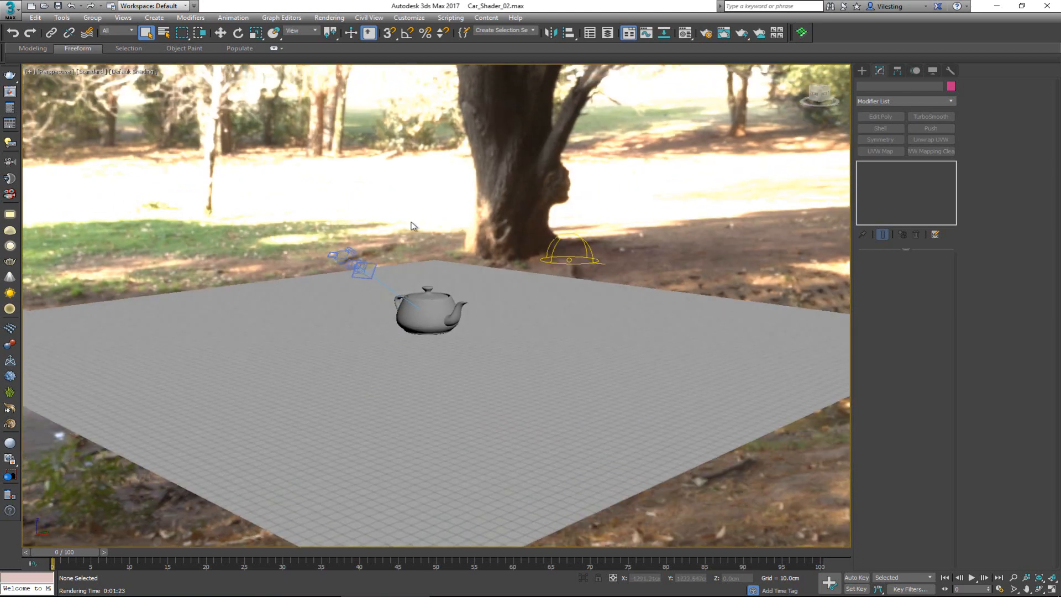
click(347, 256)
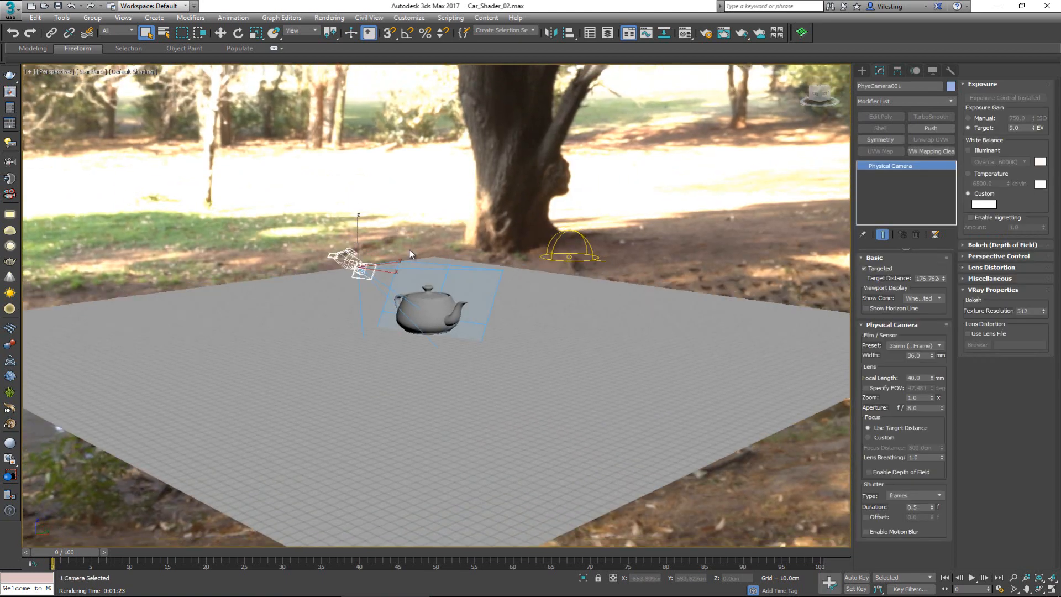
alt+middle_drag(410, 253, 453, 258)
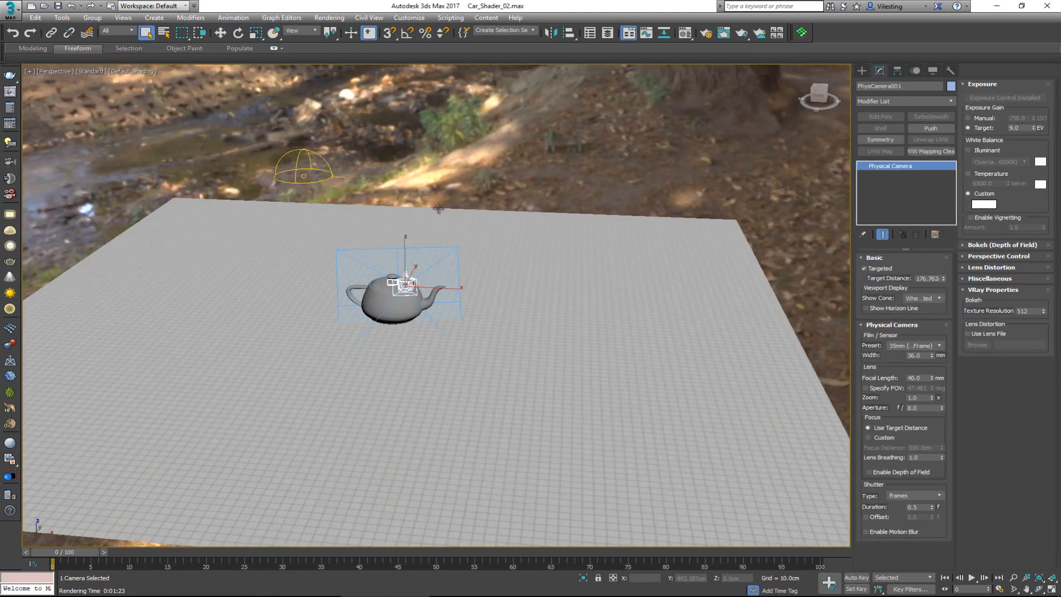
click(468, 183)
alt+middle_drag(468, 183, 522, 231)
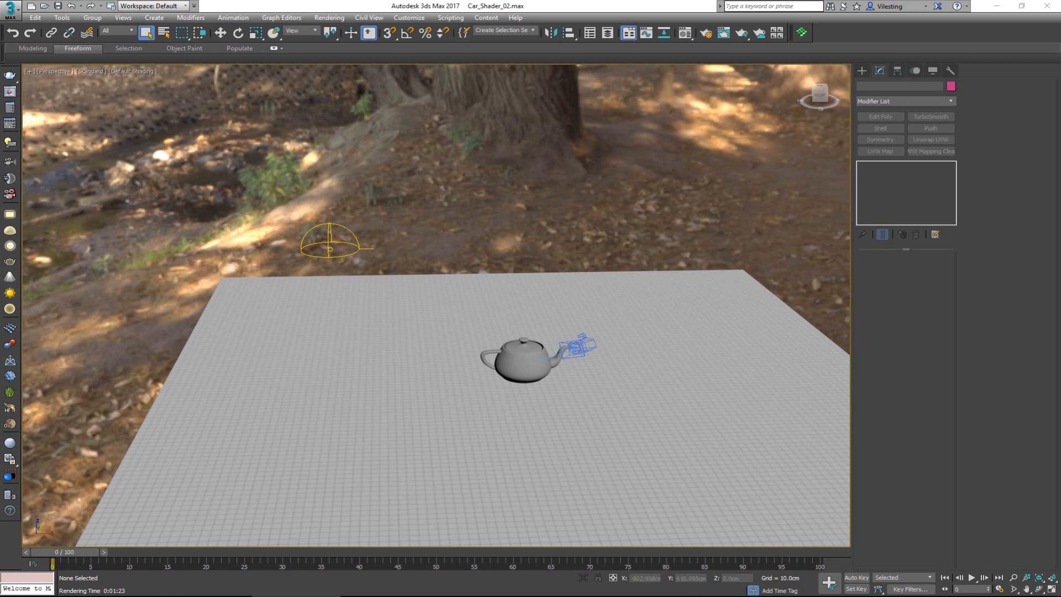
Switch to Windows Photo Viewer and examine the paint flakes and highlights in the blue car reference photo D01.
key(alt+Tab)
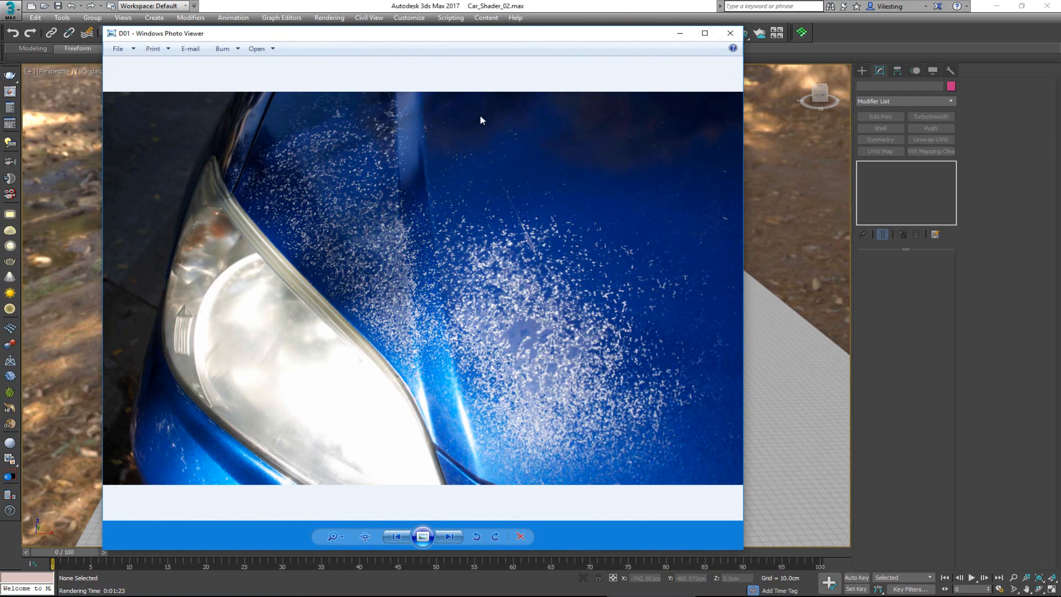
scroll(523, 344, up, 3)
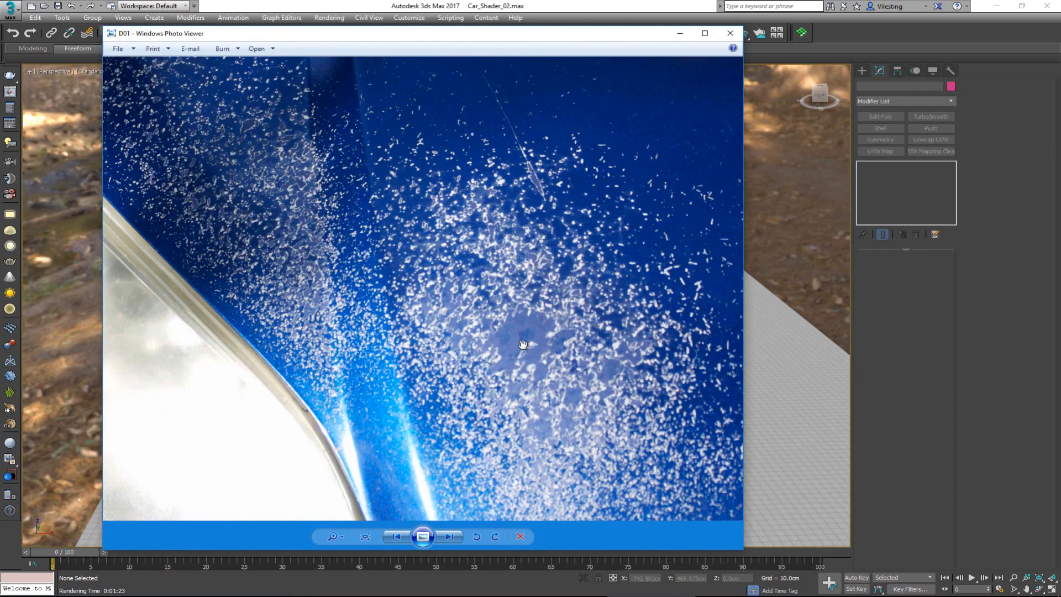
scroll(523, 344, up, 1)
scroll(520, 344, down, 2)
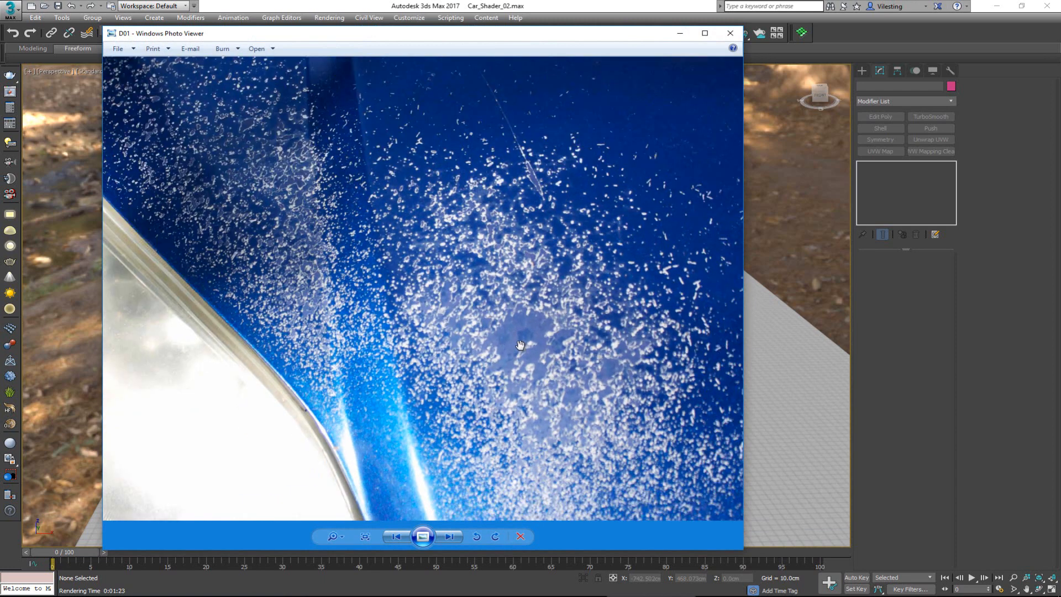
scroll(445, 276, up, 1)
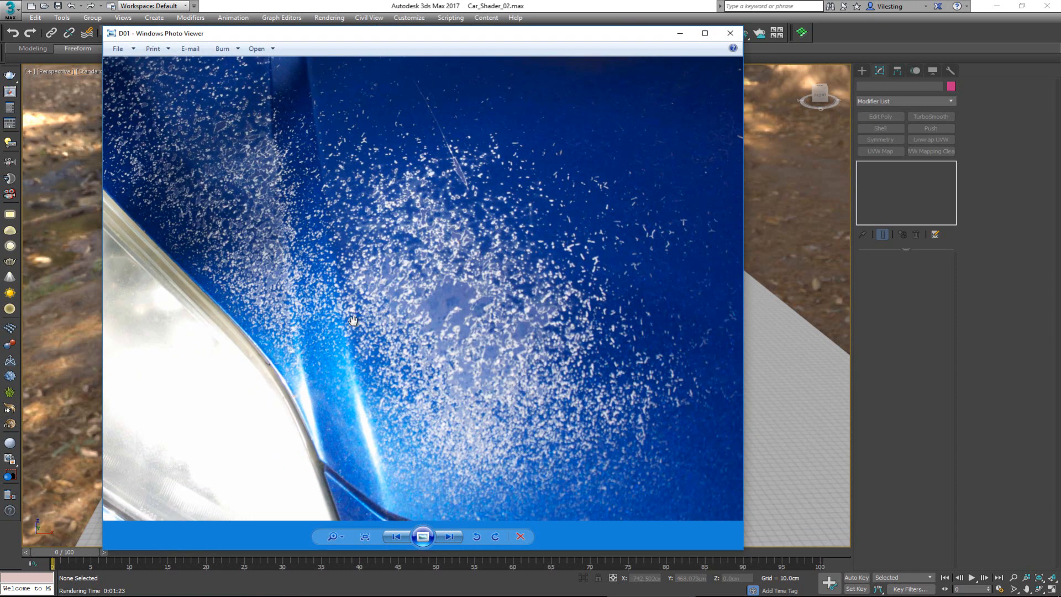
drag(359, 243, 378, 272)
scroll(378, 272, down, 3)
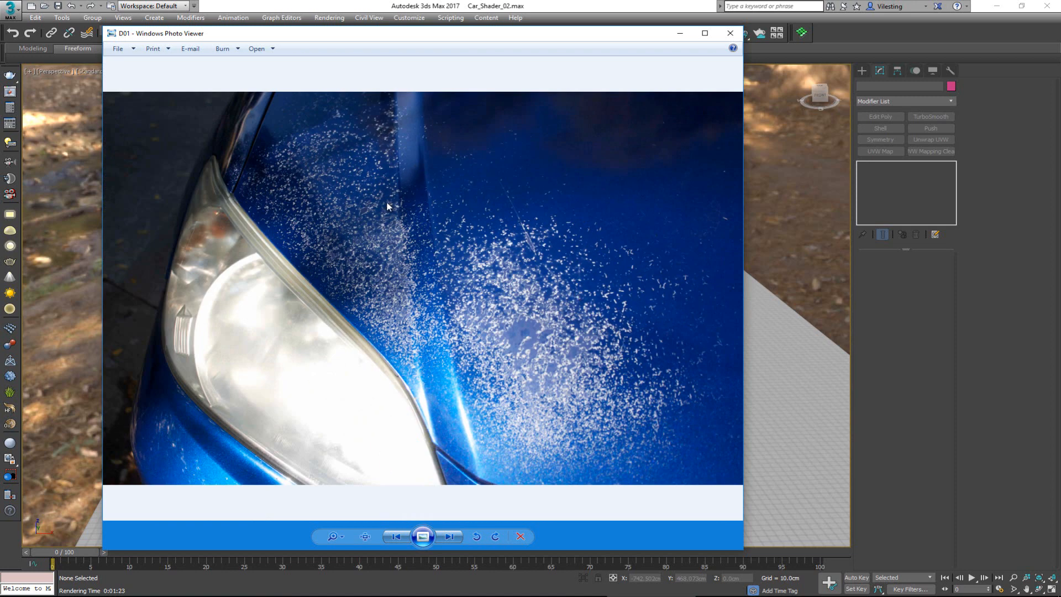
drag(471, 38, 538, 32)
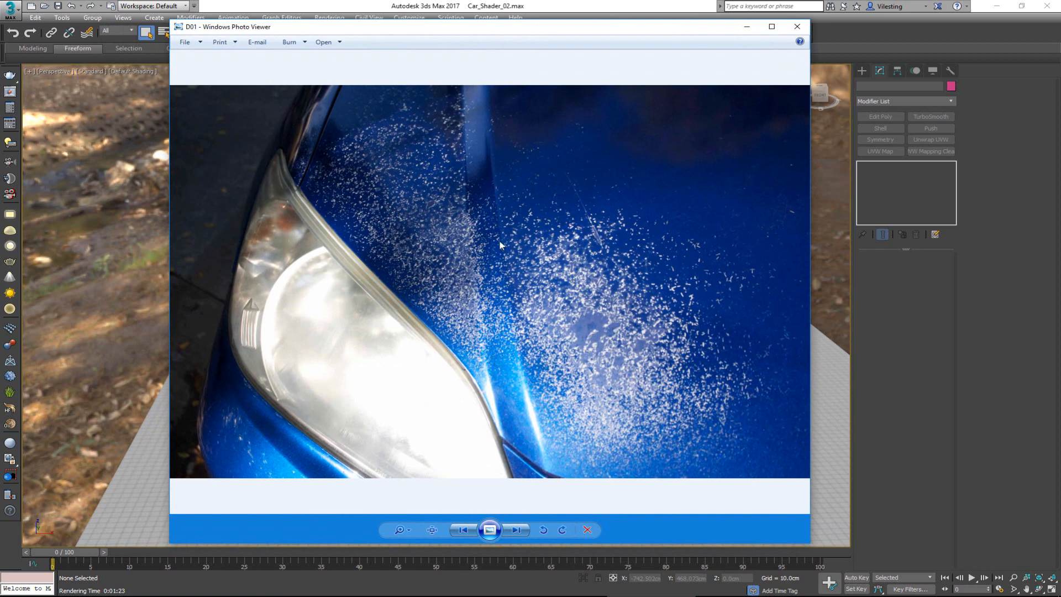
scroll(574, 330, up, 5)
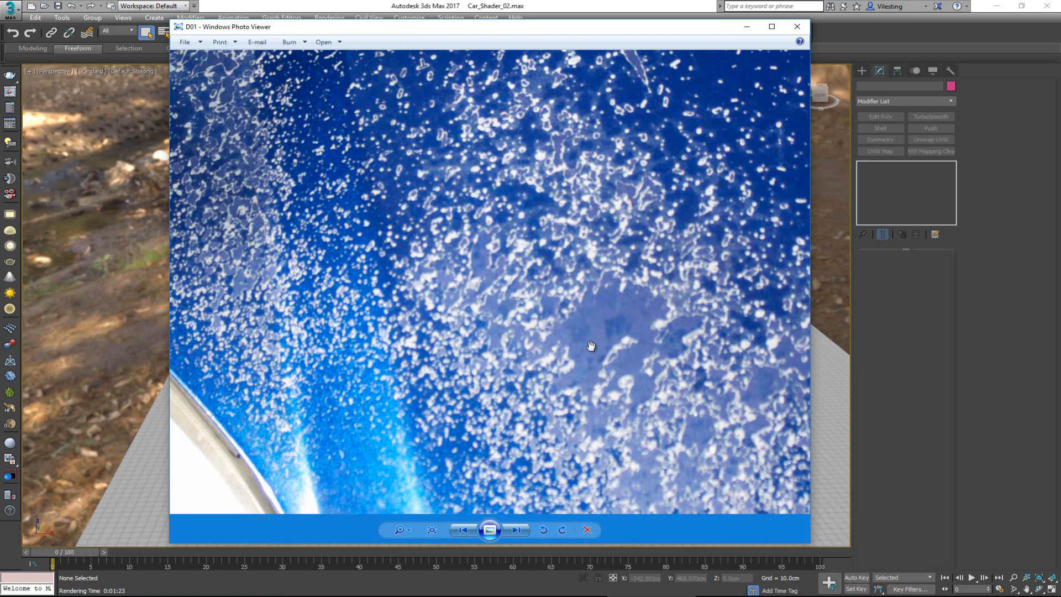
drag(393, 163, 309, 129)
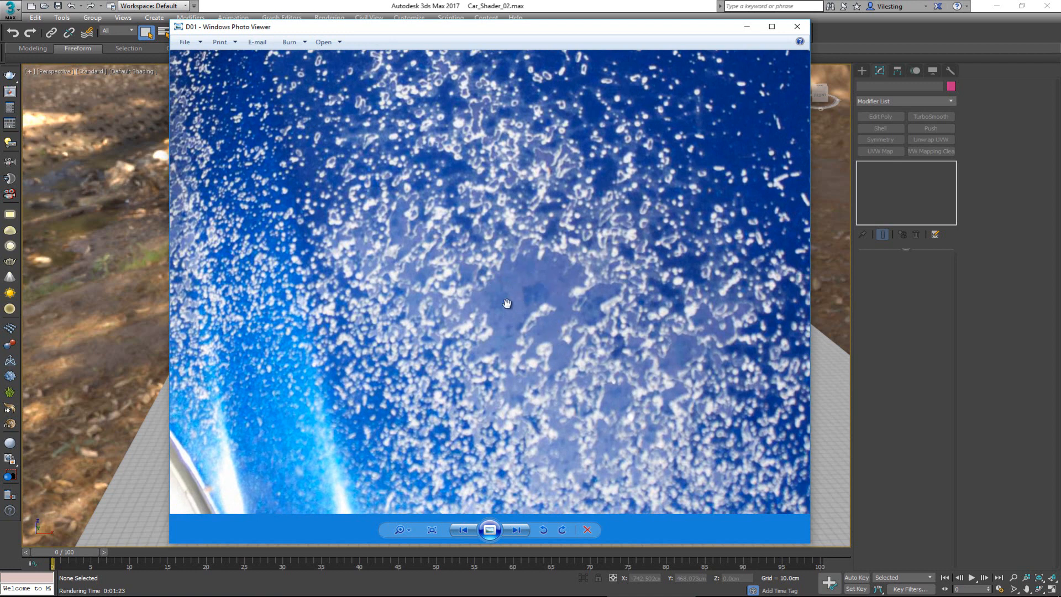
scroll(517, 292, down, 2)
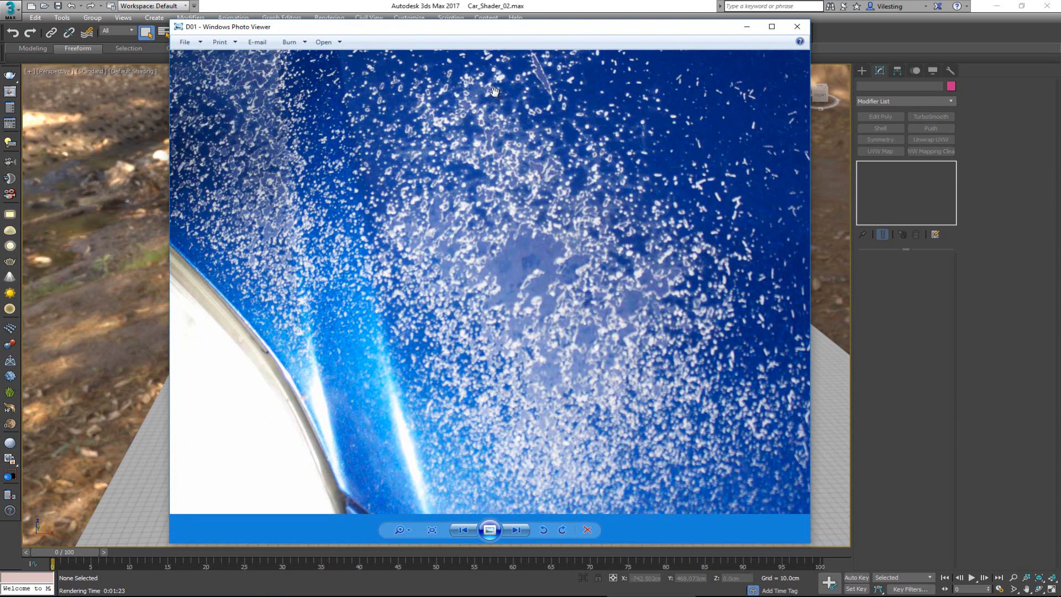
Move the reference photo off the 3ds Max scene, switch the viewport to the physical camera, and show its safe frames.
scroll(528, 275, down, 5)
drag(528, 33, 0, 61)
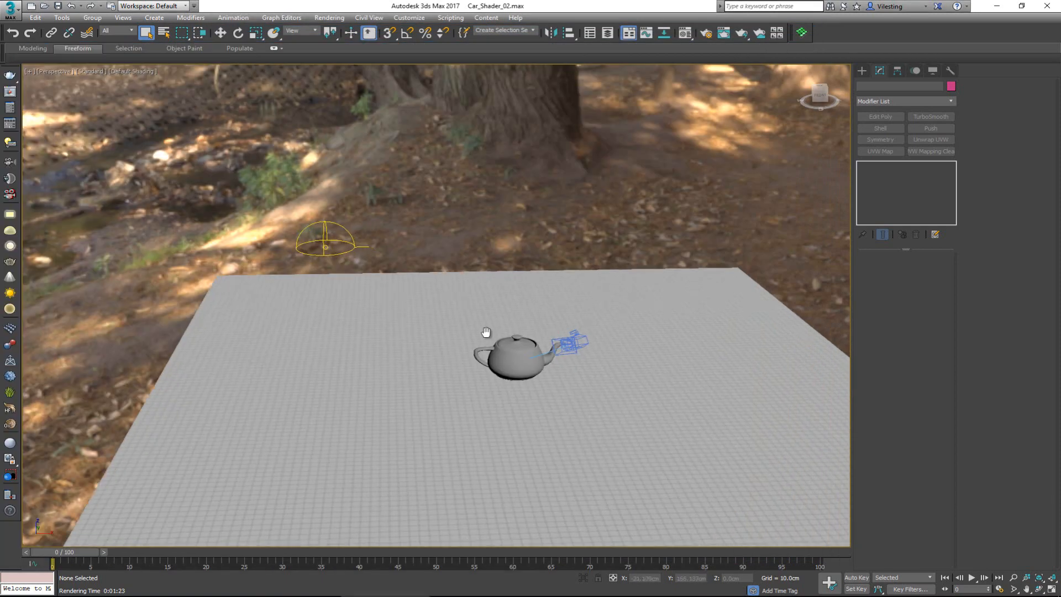
alt+middle_drag(483, 334, 419, 359)
key(c)
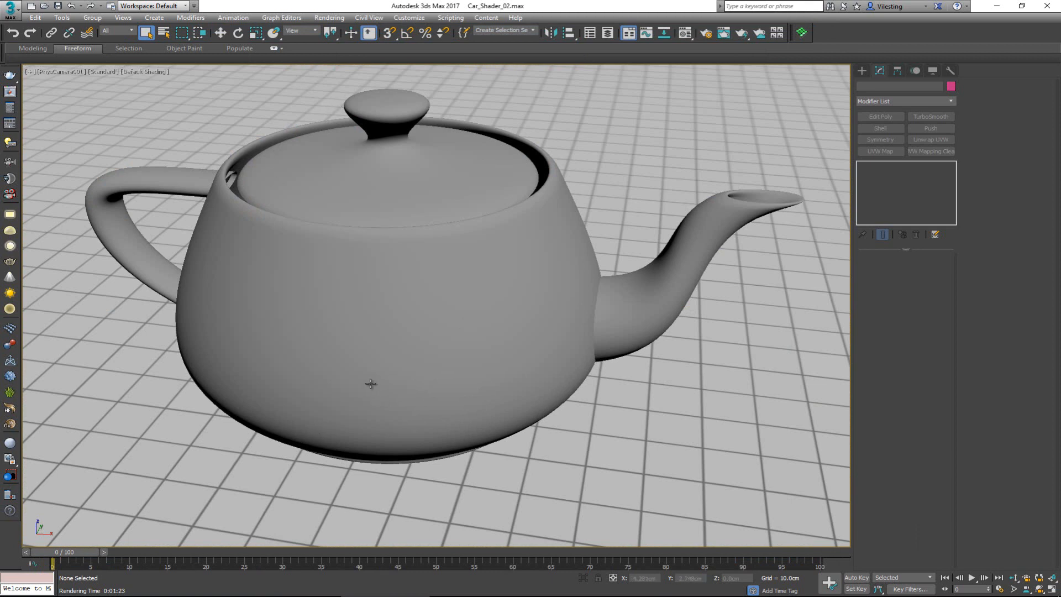
key(shift+f)
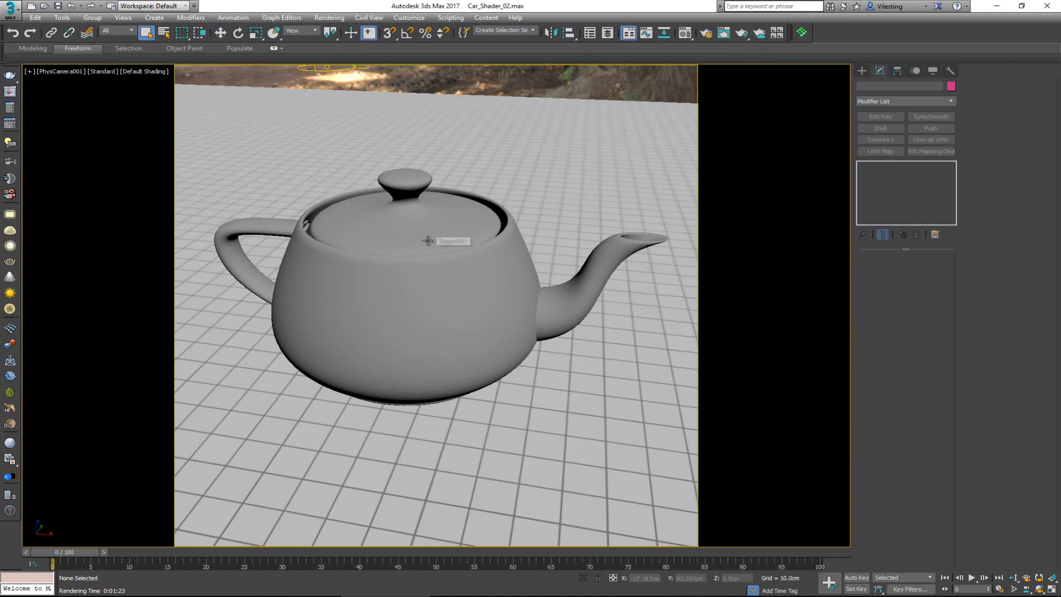
Replace the Material Editor's first material, Material #1, with a VRayBlendMtl and discard the old material.
key(m)
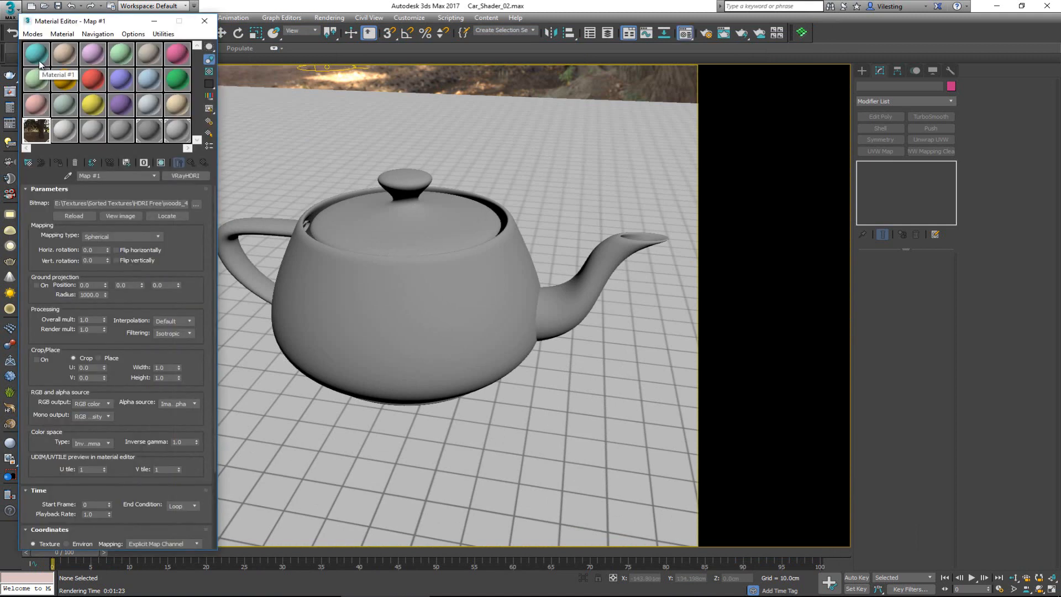
click(40, 65)
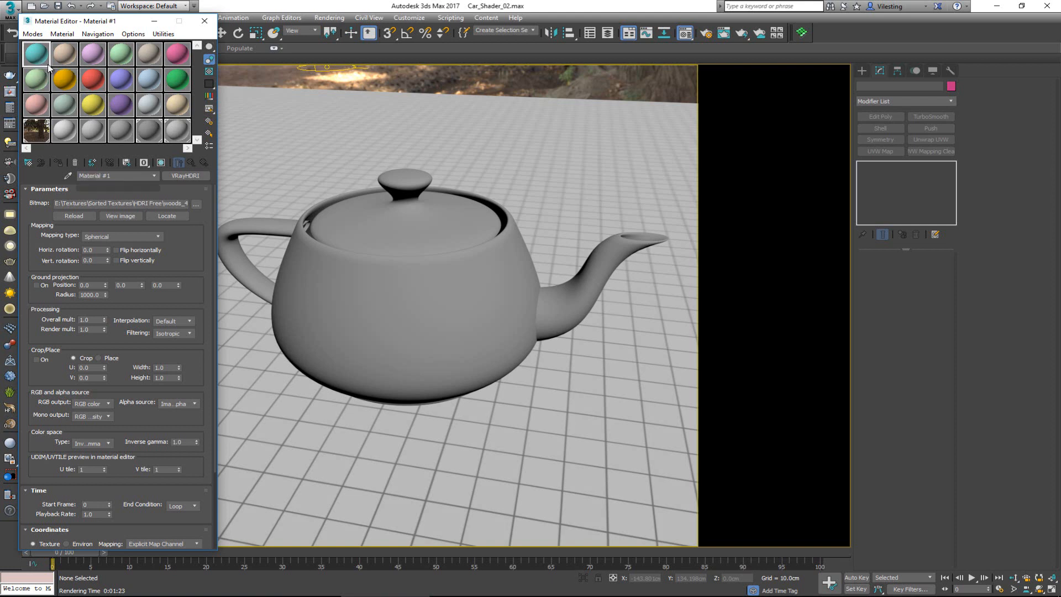
click(184, 177)
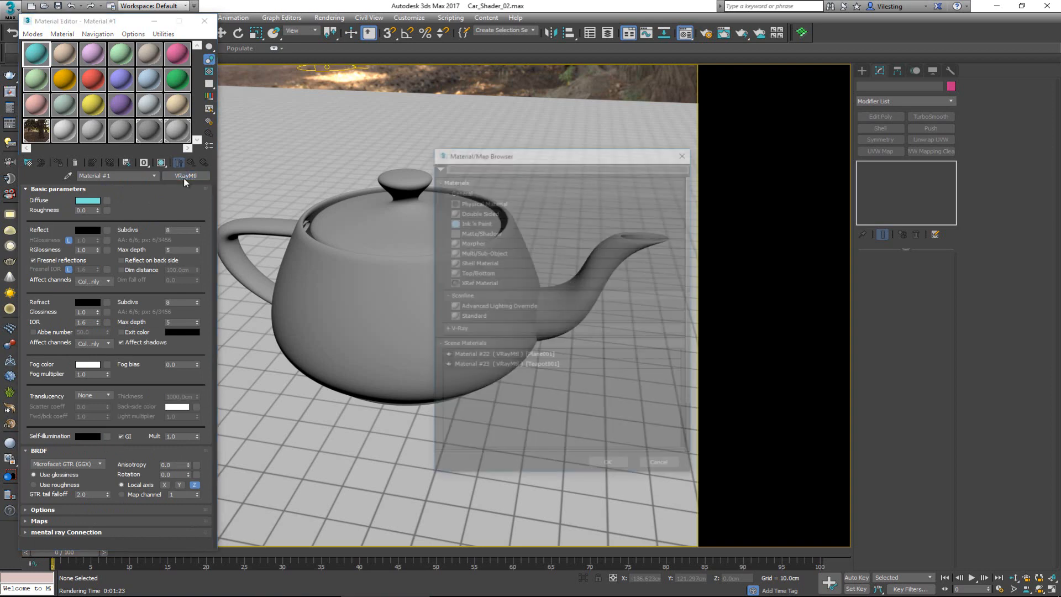
click(481, 330)
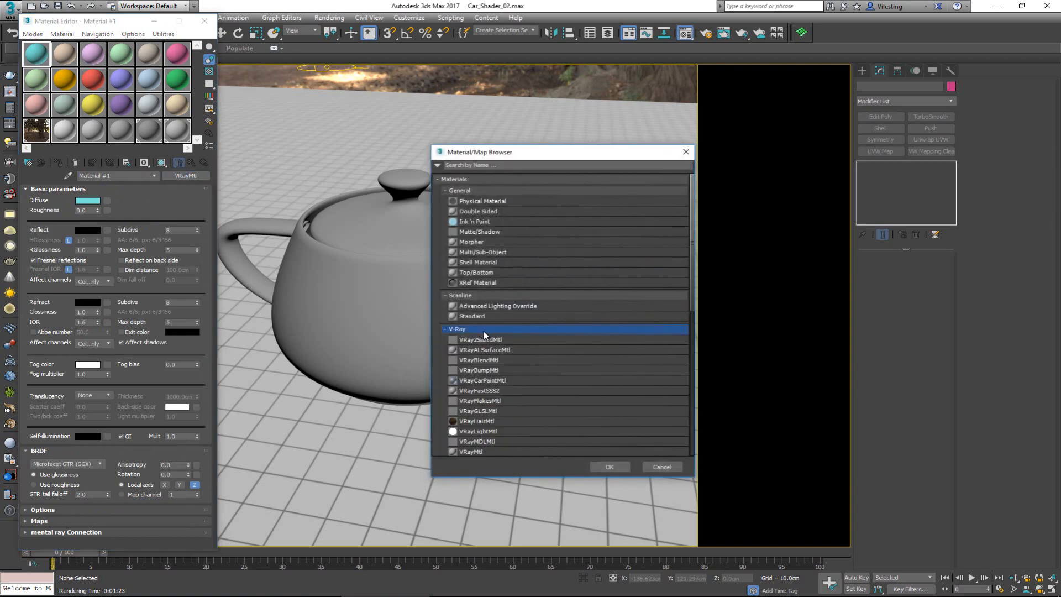
double_click(494, 361)
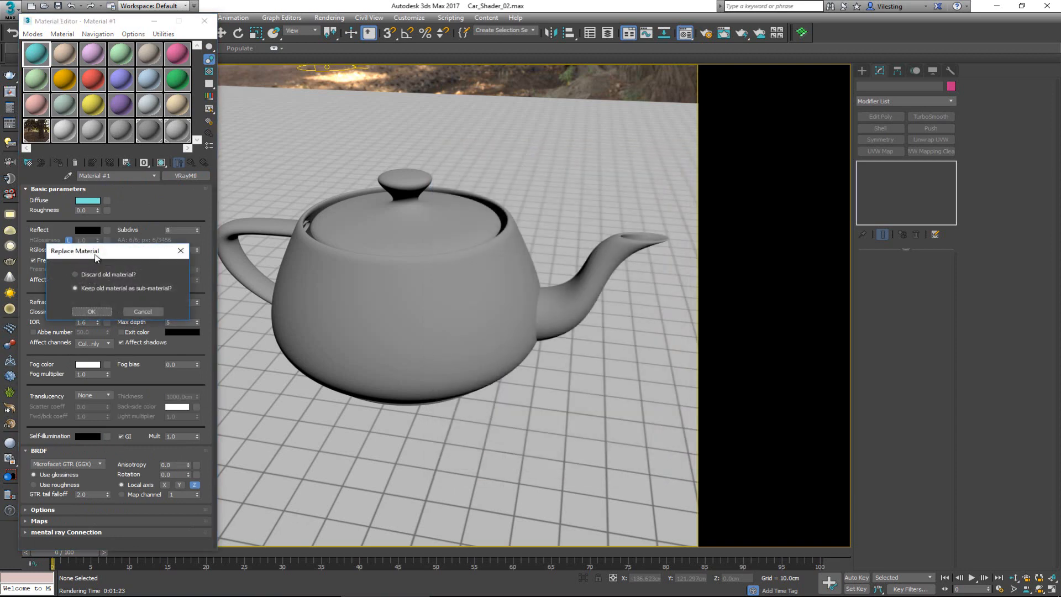
drag(96, 257, 280, 233)
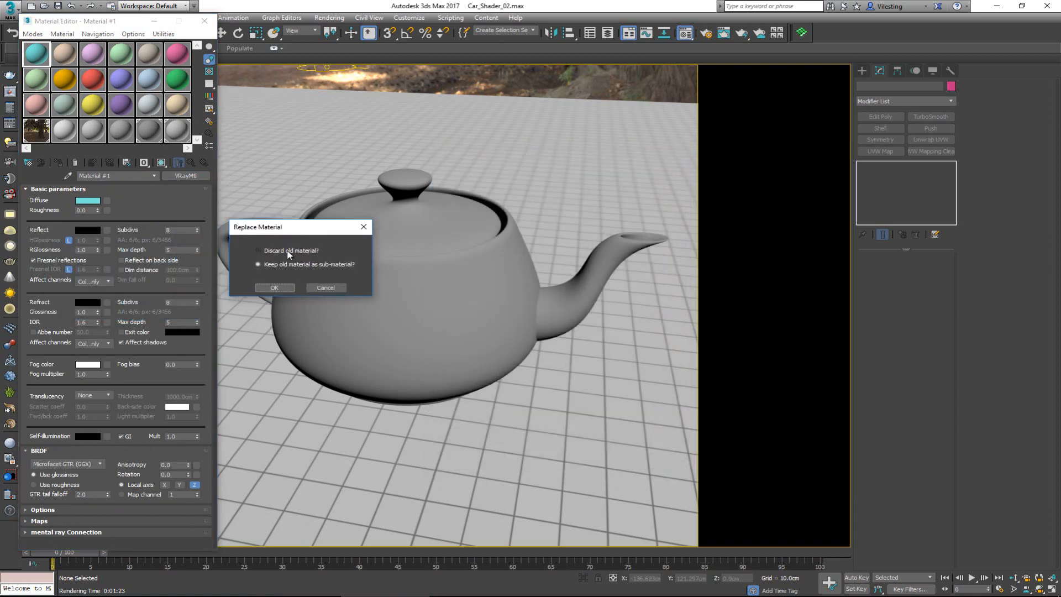
click(287, 251)
click(275, 286)
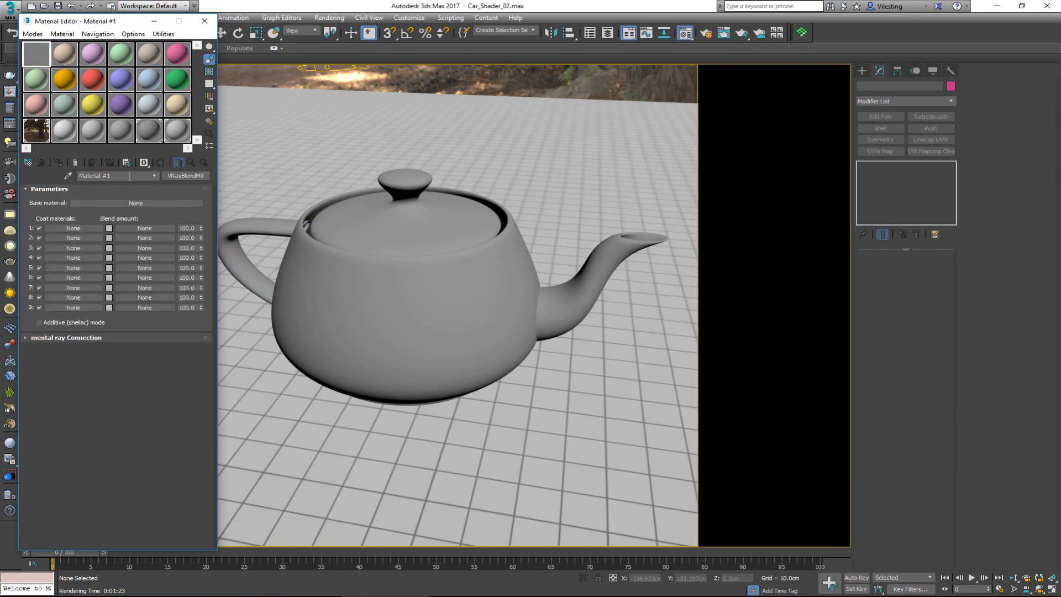
Rename the blend material as Car Paint and the second slot's VRayMtl as Base Material.
drag(130, 176, 73, 176)
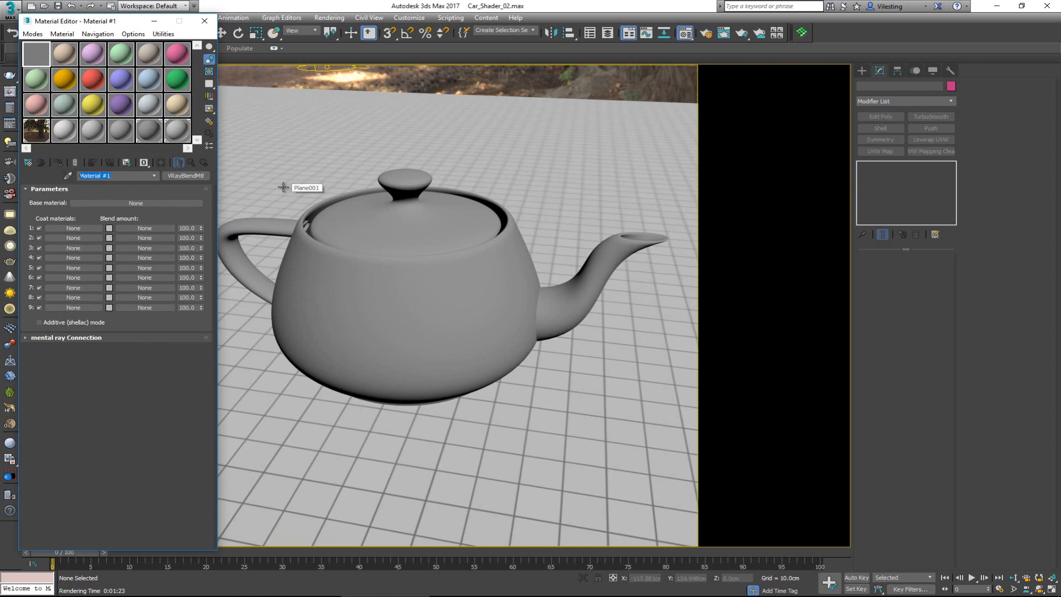
text(Car Paint)
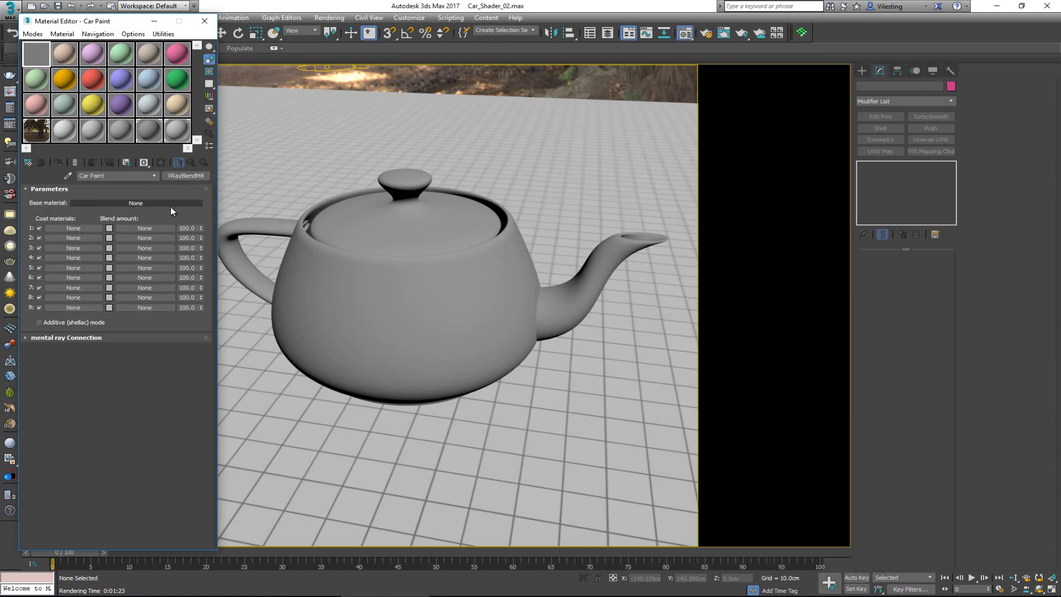
click(76, 58)
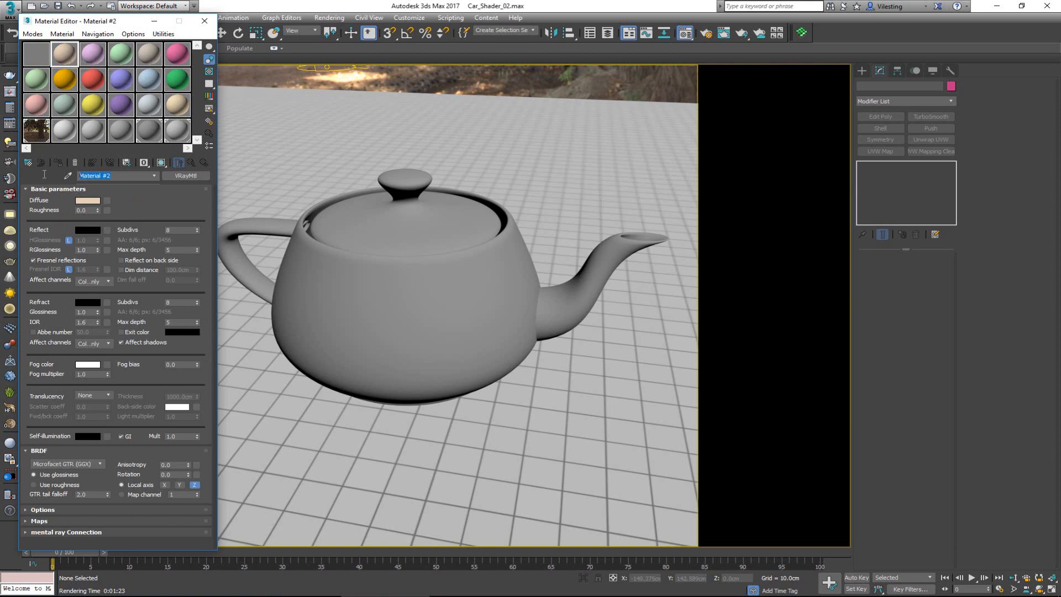
text(Base Mater)
Set Base Material's reflection glossiness to 0.5 and assign a Falloff map to its diffuse, with an enlarged sample preview.
click(84, 250)
click(131, 208)
click(107, 201)
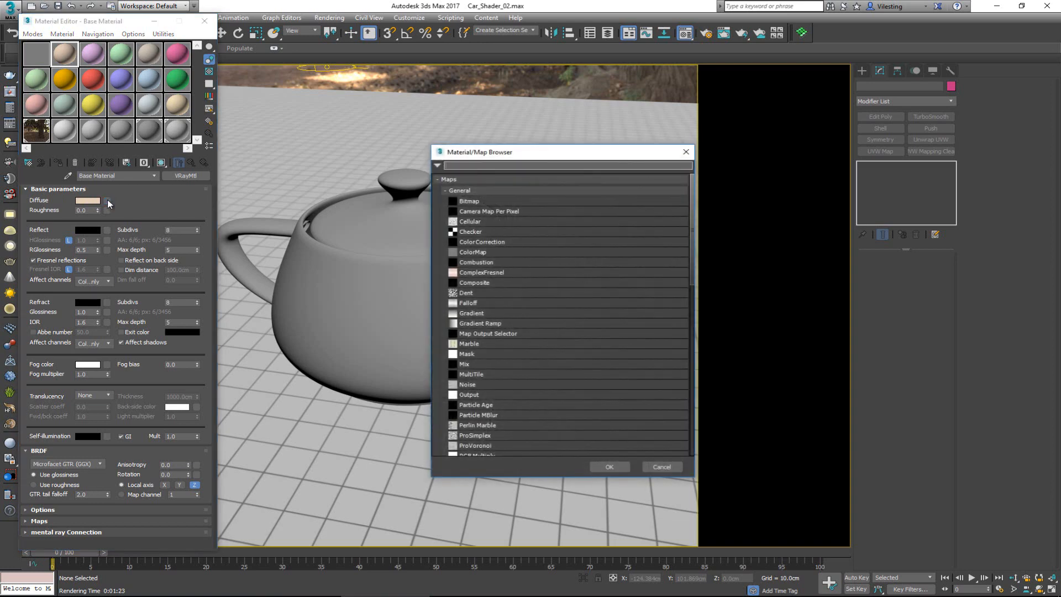
double_click(476, 303)
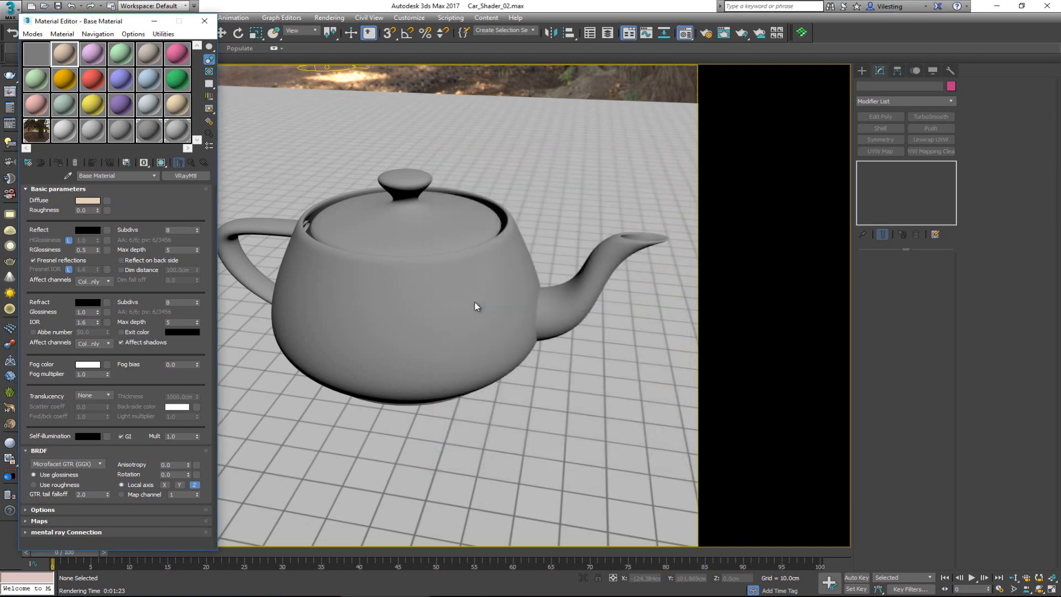
double_click(66, 53)
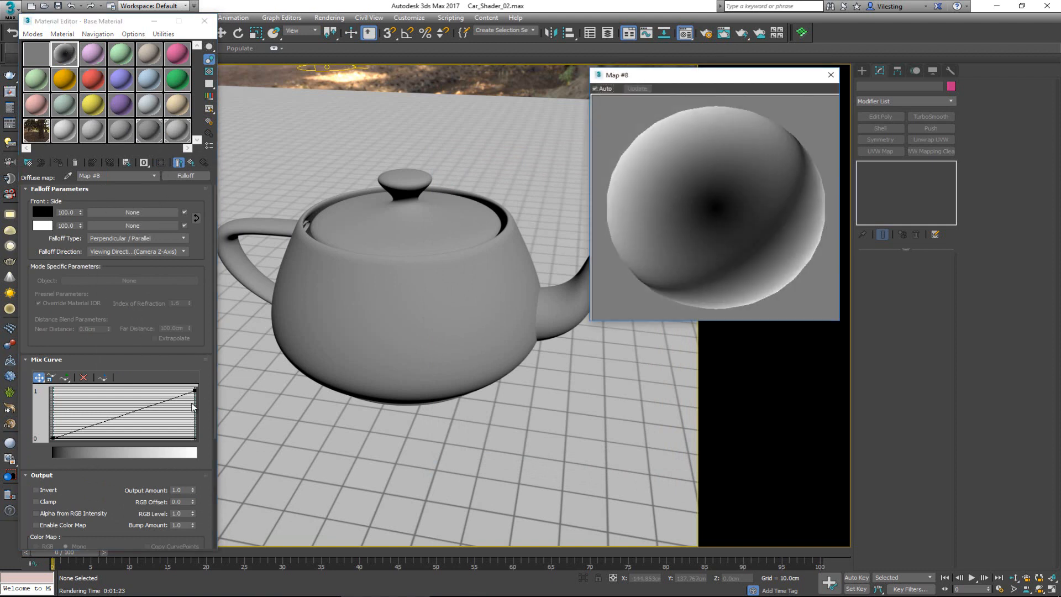
Set the Falloff map's front color to a bright green with hue 83, saturation 242 and value 212.
click(43, 215)
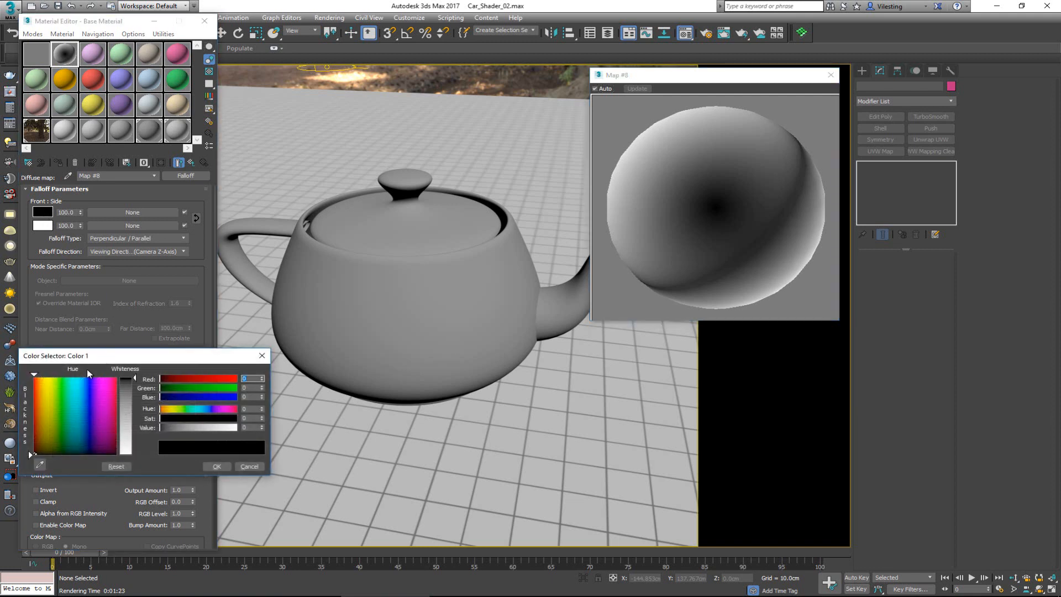
click(62, 383)
drag(63, 384, 61, 385)
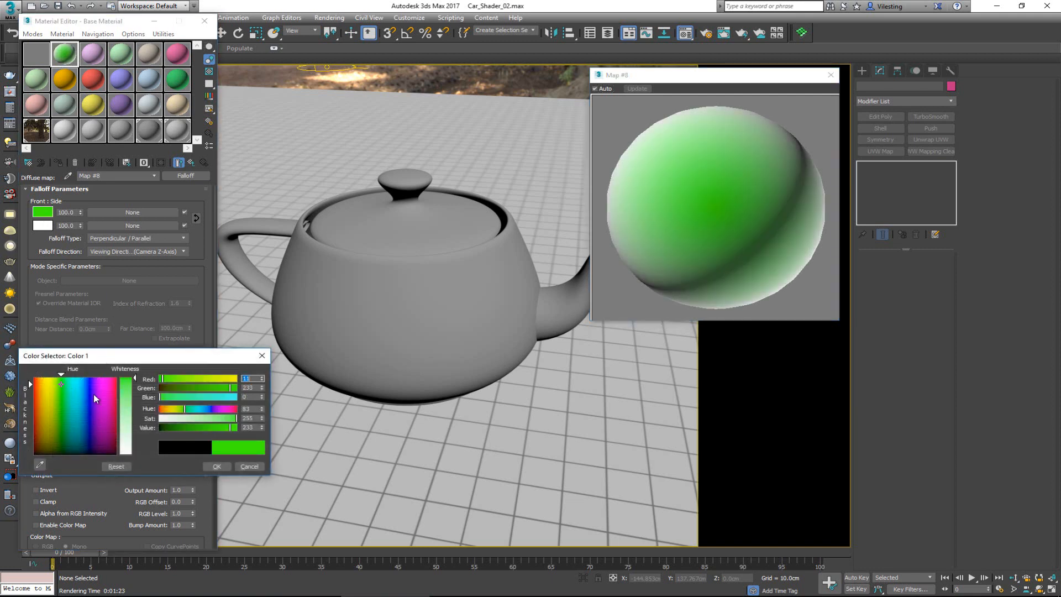
click(129, 382)
drag(130, 386, 130, 388)
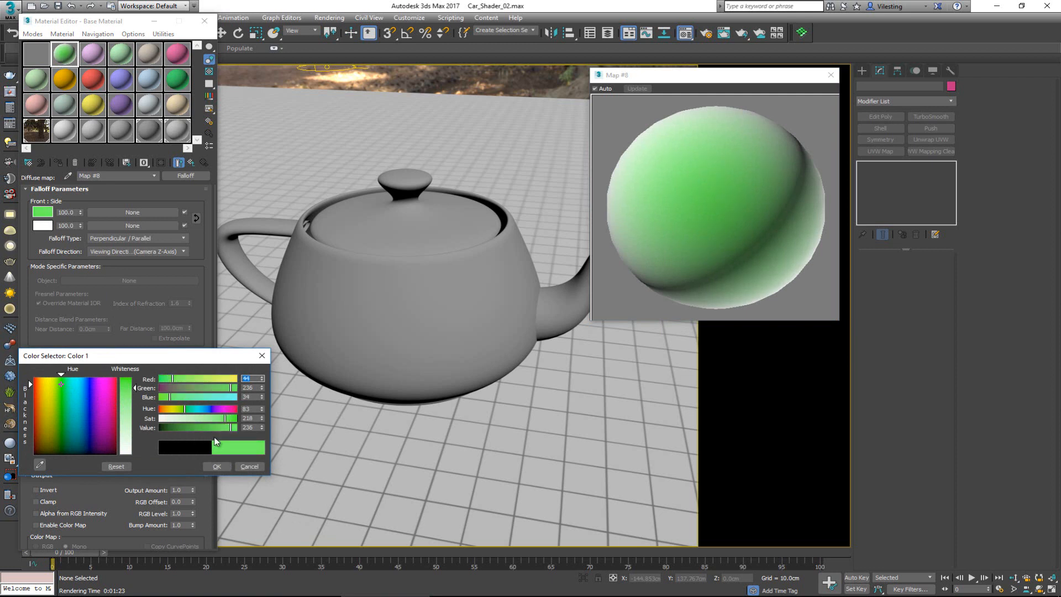
drag(230, 418, 221, 427)
click(216, 466)
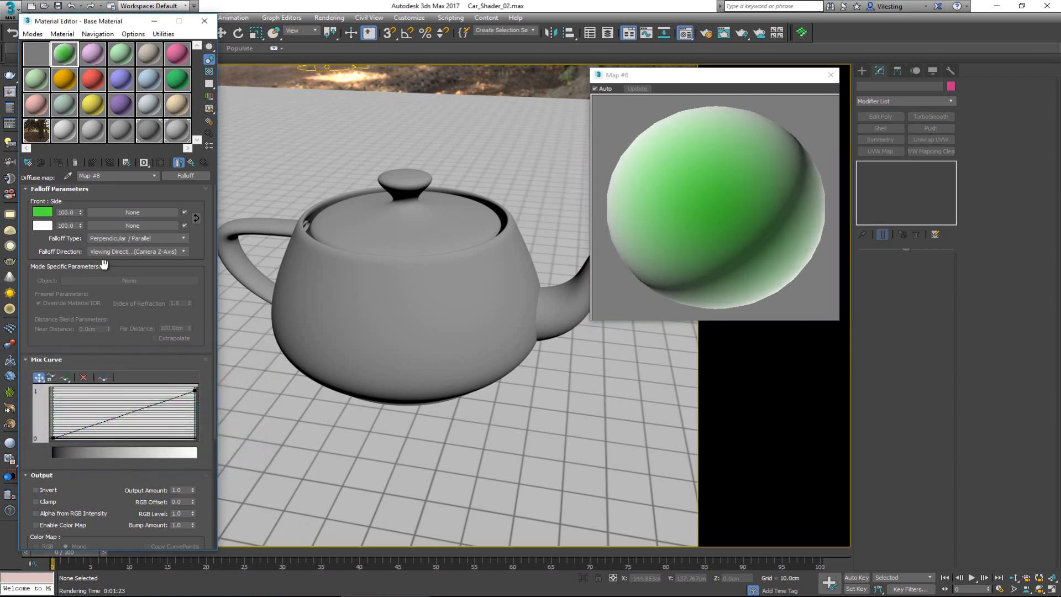
Copy the front green to the Falloff map's side color and darken that copy to value 36.
drag(51, 223, 49, 229)
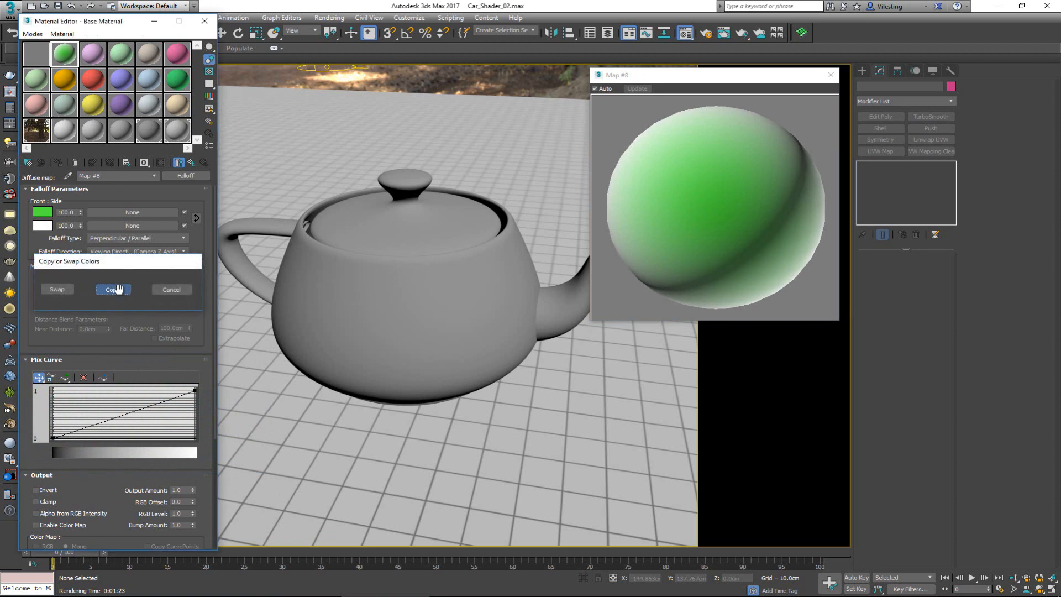
click(118, 290)
click(49, 226)
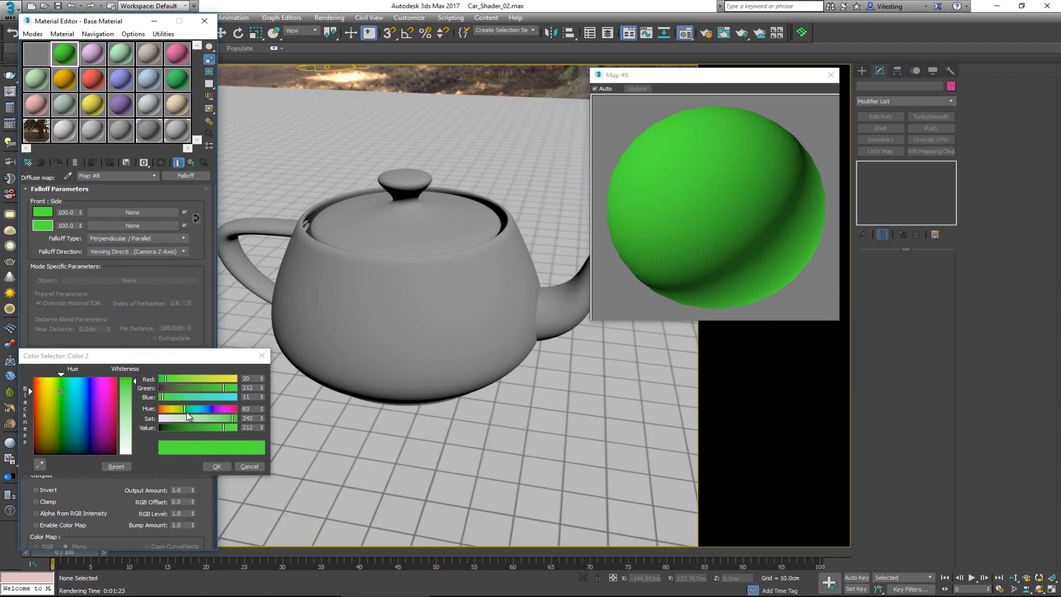
drag(223, 427, 169, 429)
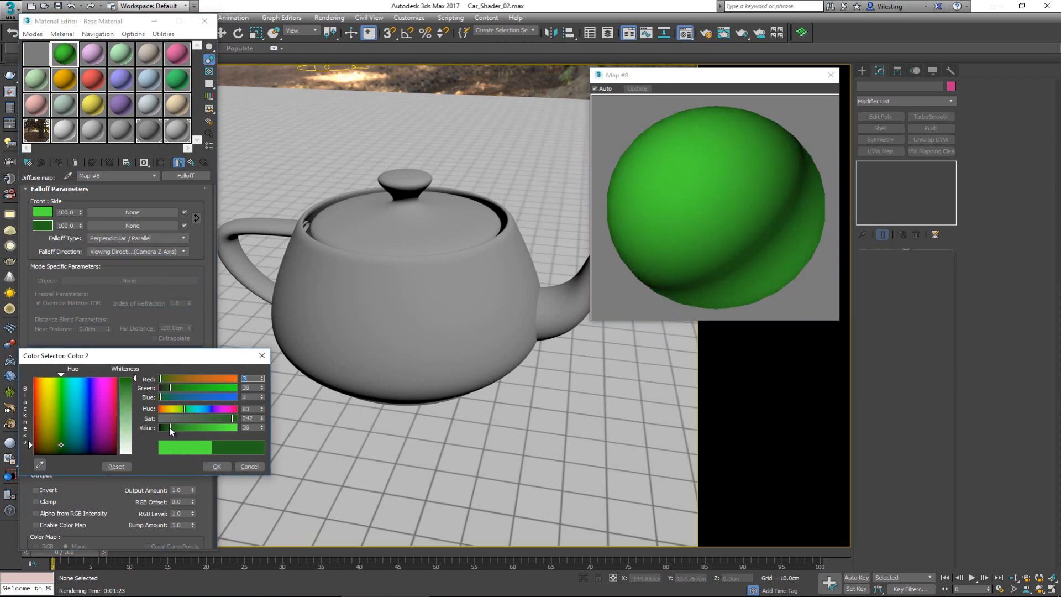
click(215, 467)
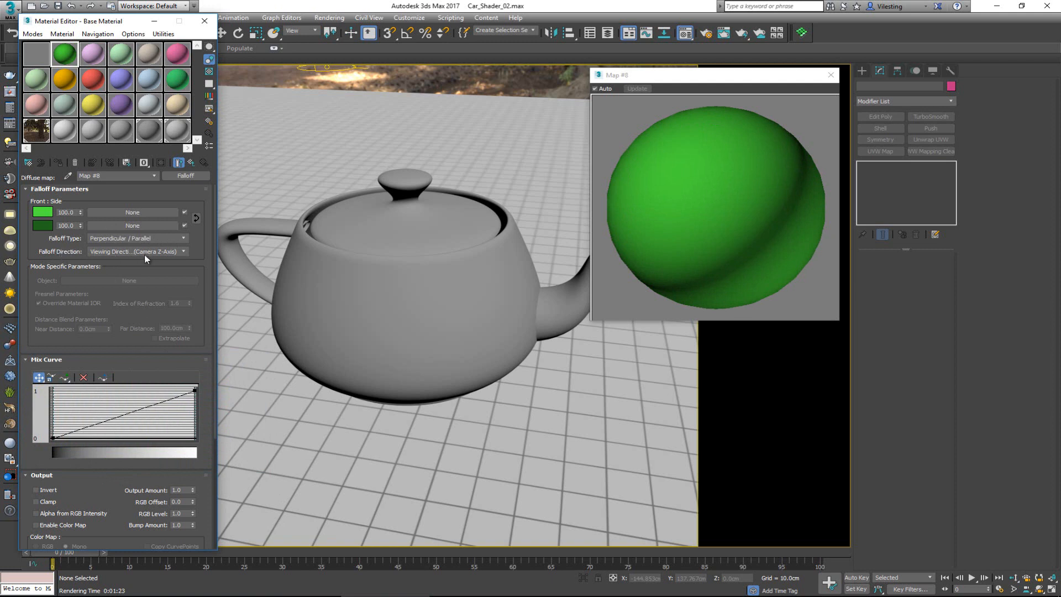
Convert the upper end point of the Falloff mix curve to Bezier-Corner and bend the curve downward, then collapse the curve settings.
click(147, 361)
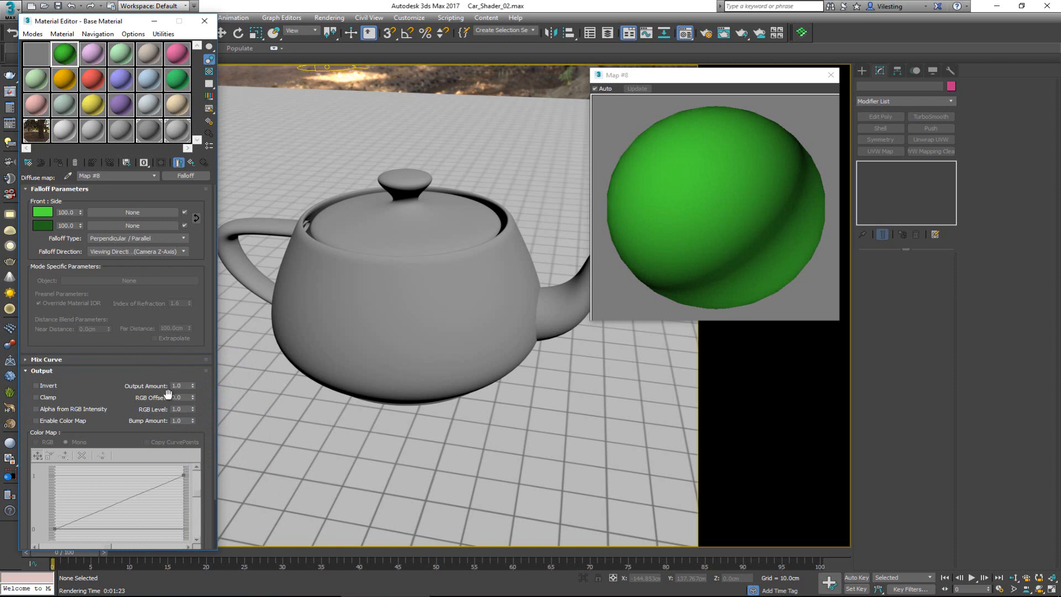
click(84, 360)
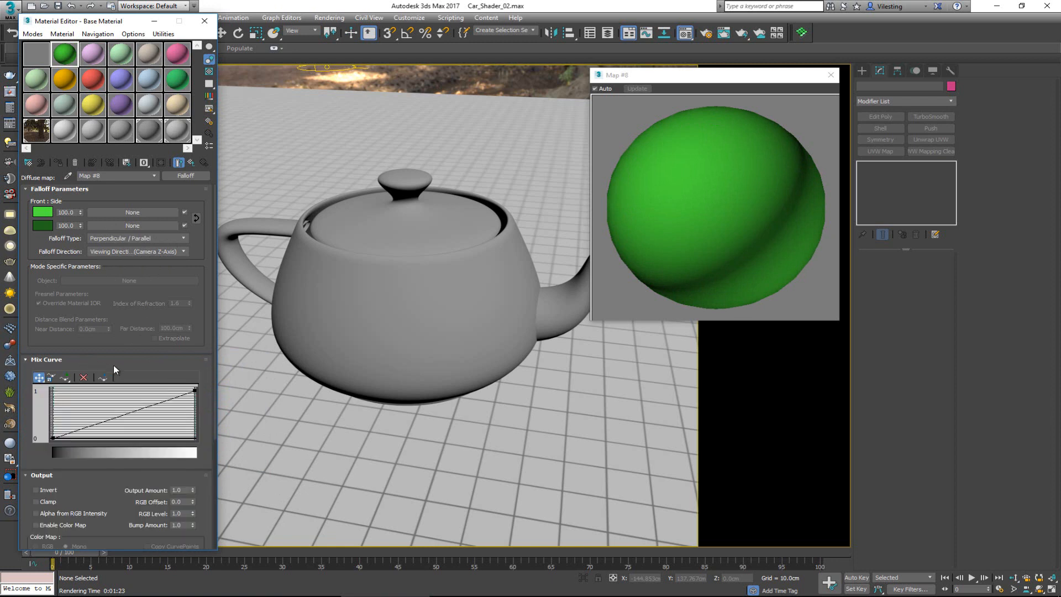
right_click(195, 392)
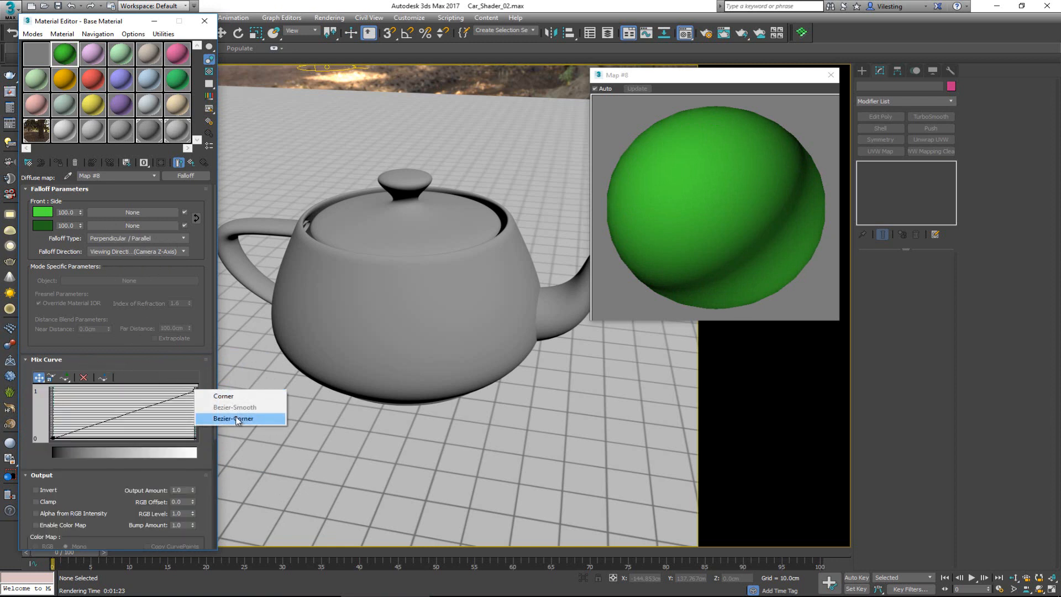
click(237, 419)
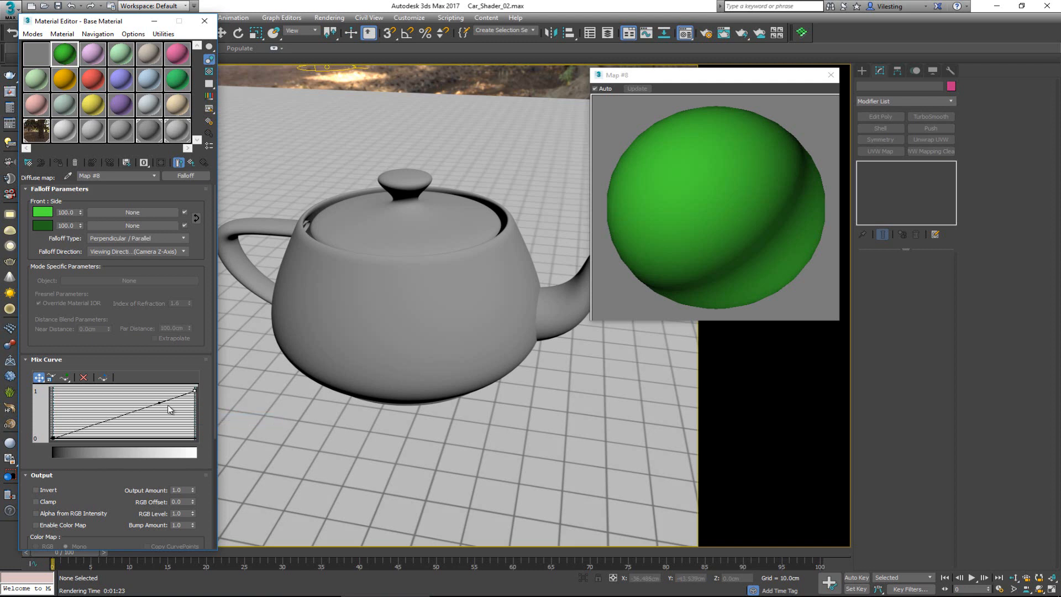
drag(159, 408, 166, 420)
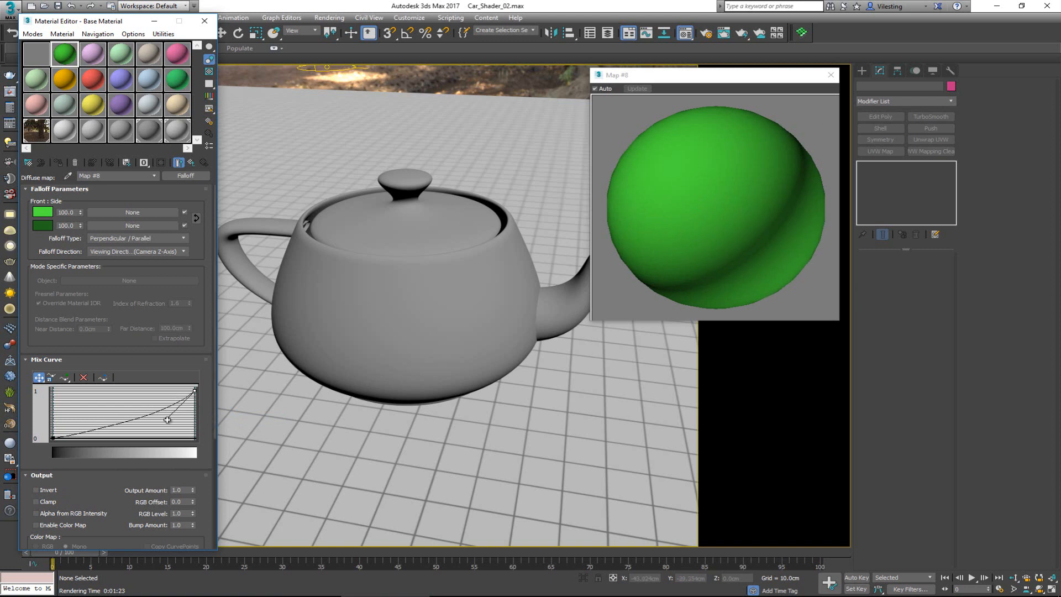
drag(167, 421, 158, 423)
drag(143, 354, 146, 255)
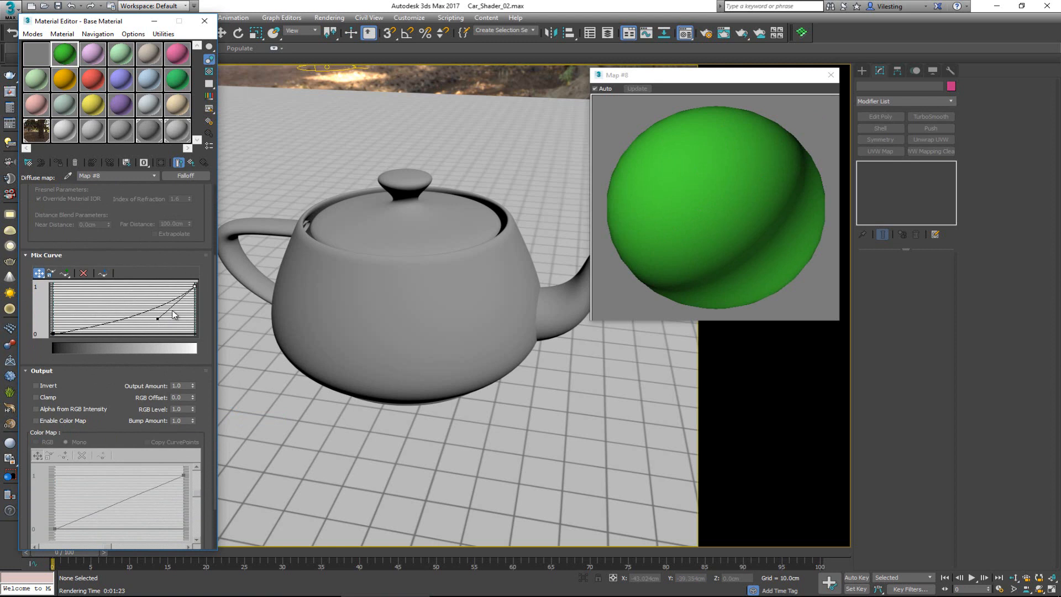
click(154, 254)
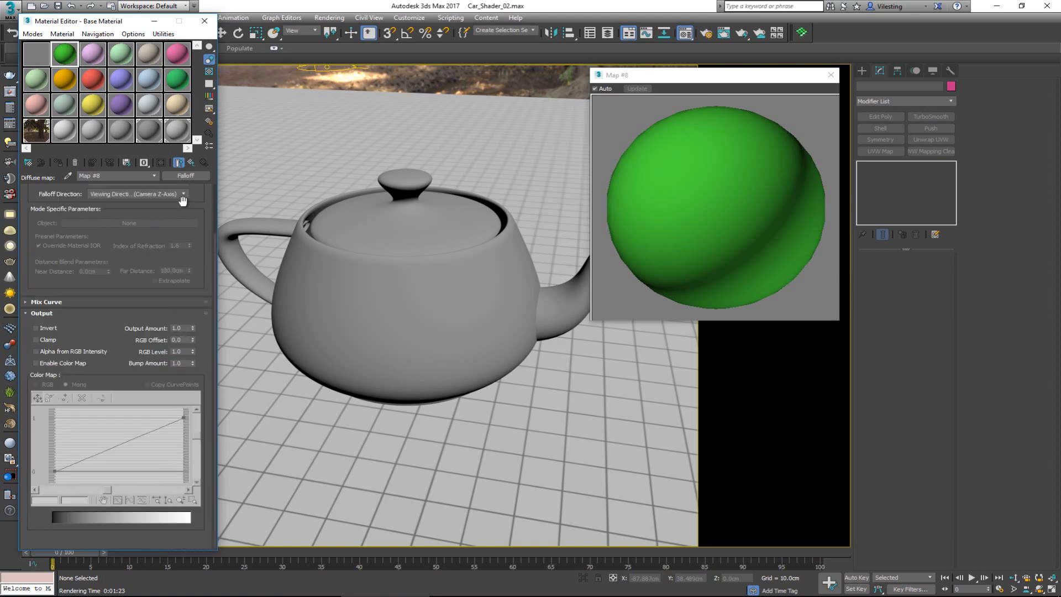
Return to Base Material and set its reflection color to a near-white of about RGB 245.
click(191, 164)
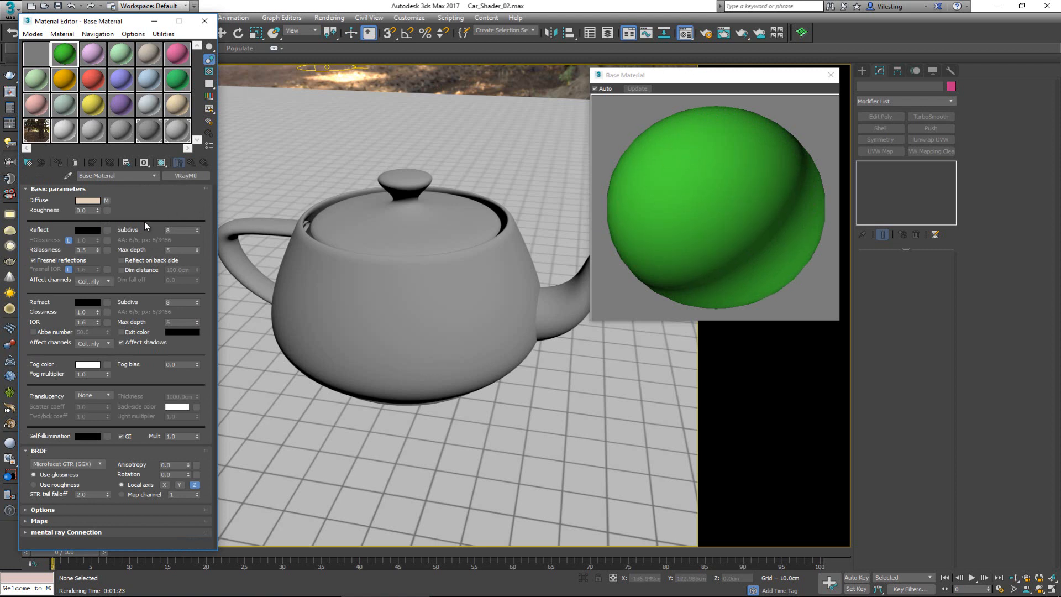
click(87, 230)
drag(127, 418, 128, 457)
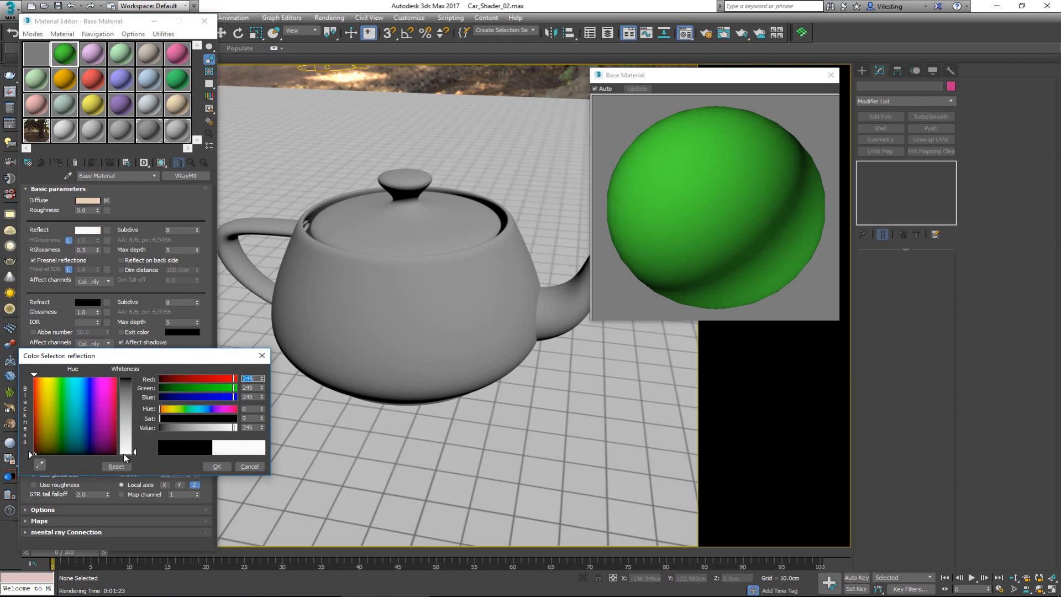
click(218, 467)
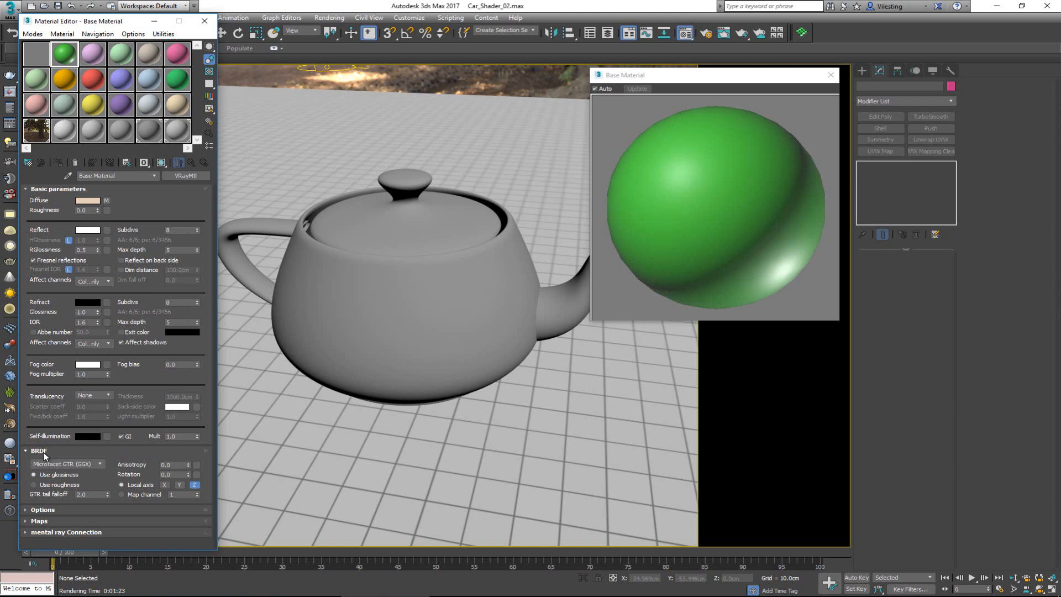
Keep Base Material's BRDF on Microfacet GTR (GGX), set its GTR tail falloff to 5.0 and close the enlarged preview.
click(100, 464)
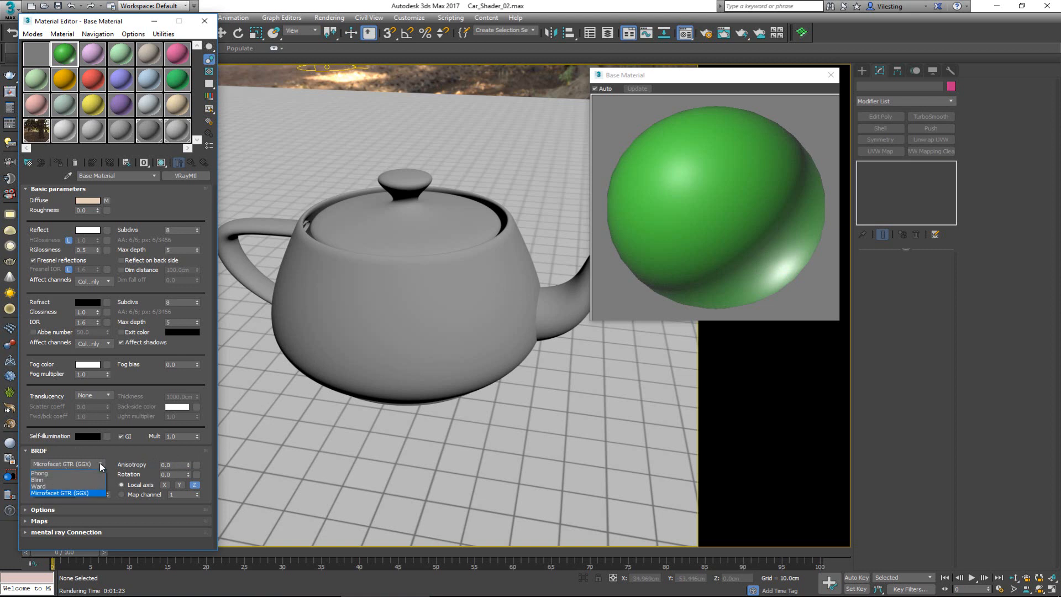
click(84, 493)
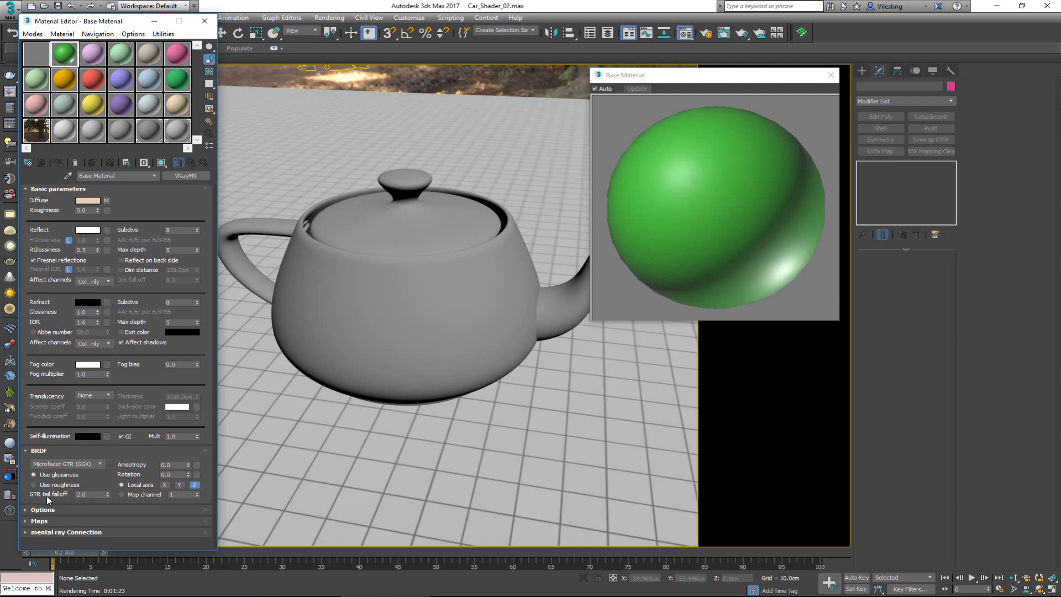
click(89, 494)
key(Return)
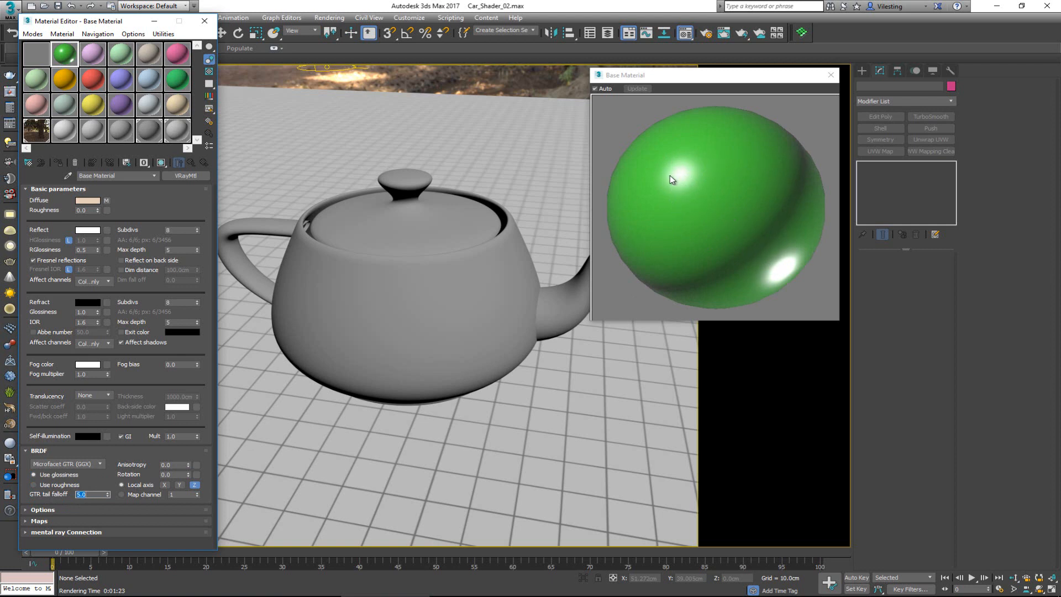
click(831, 76)
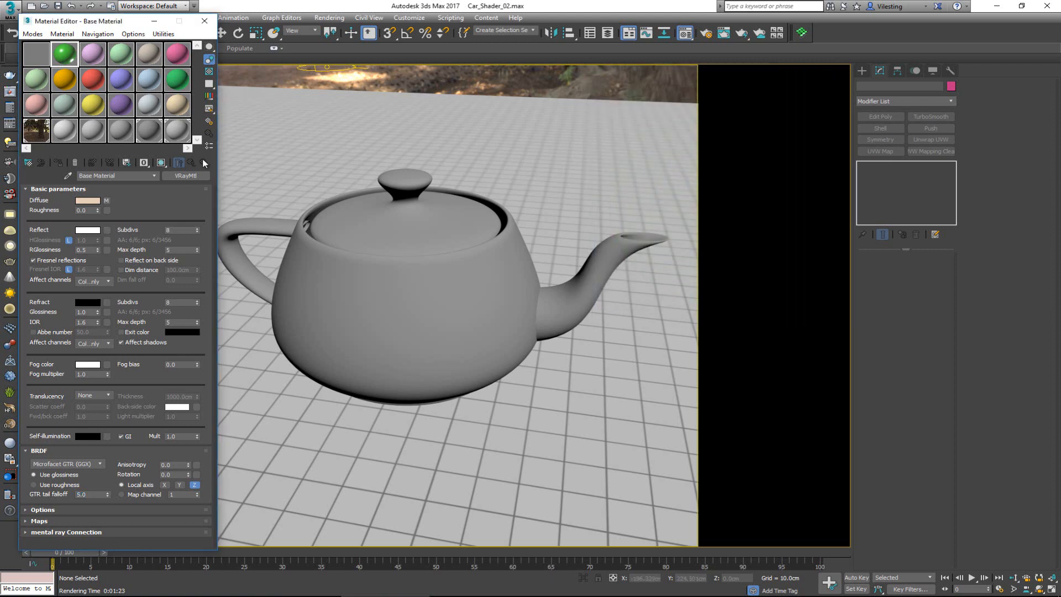
Show a checker background for Car Paint, instance Base Material into its base material slot and assign Car Paint to the teapot.
click(42, 57)
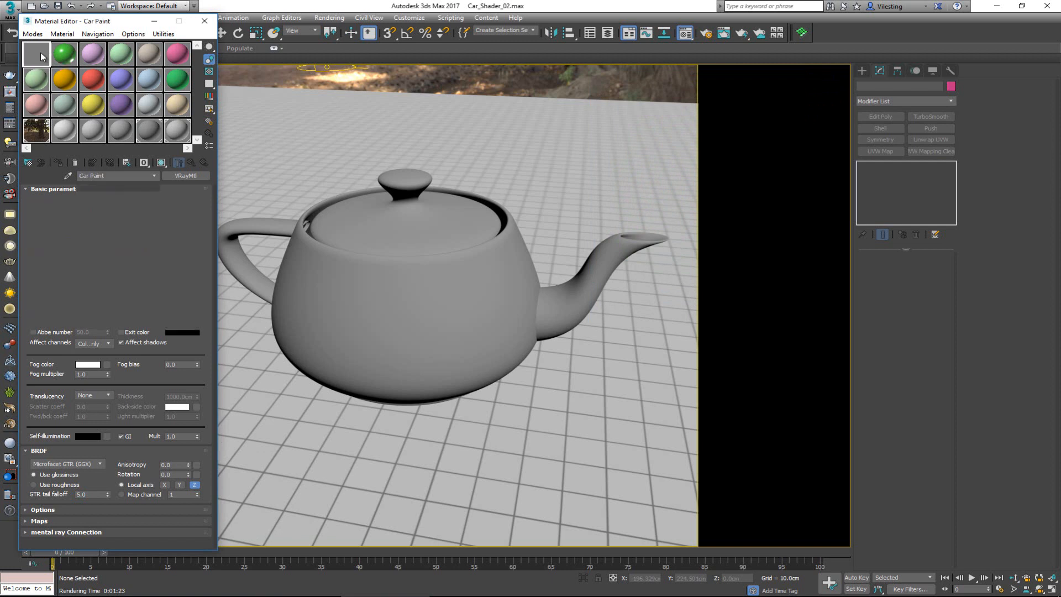
click(209, 71)
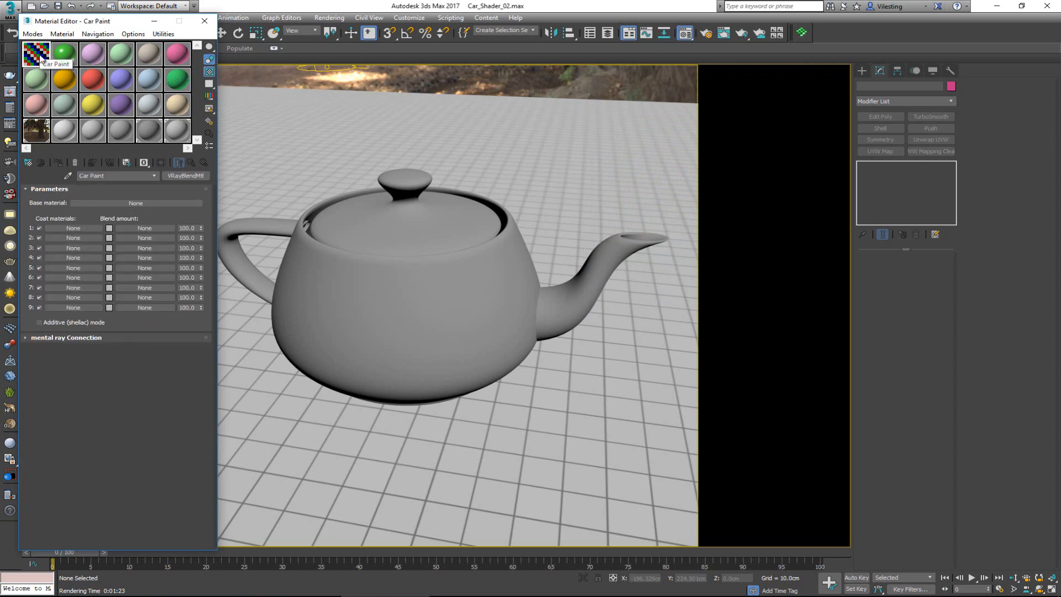
drag(66, 57, 134, 207)
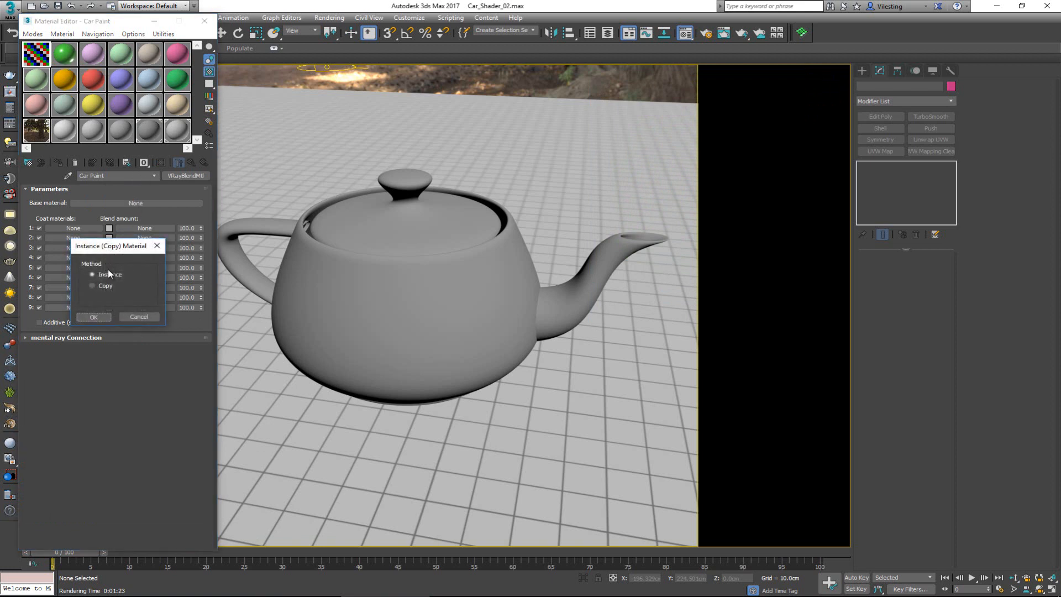
click(94, 317)
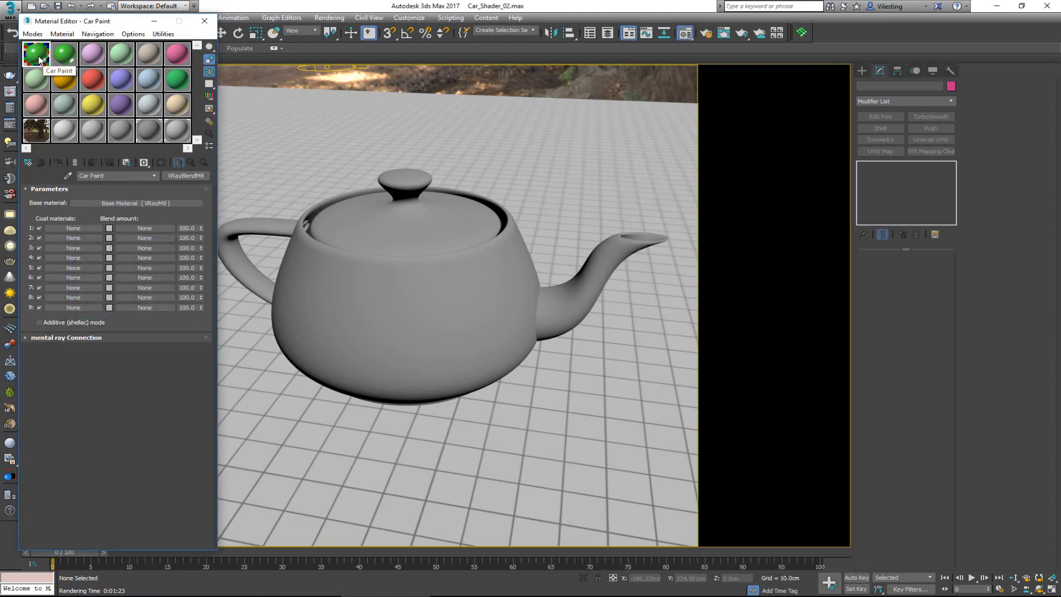
mouse_move(38, 55)
mouse_down()
mouse_move(317, 264)
mouse_move(433, 292)
mouse_up()
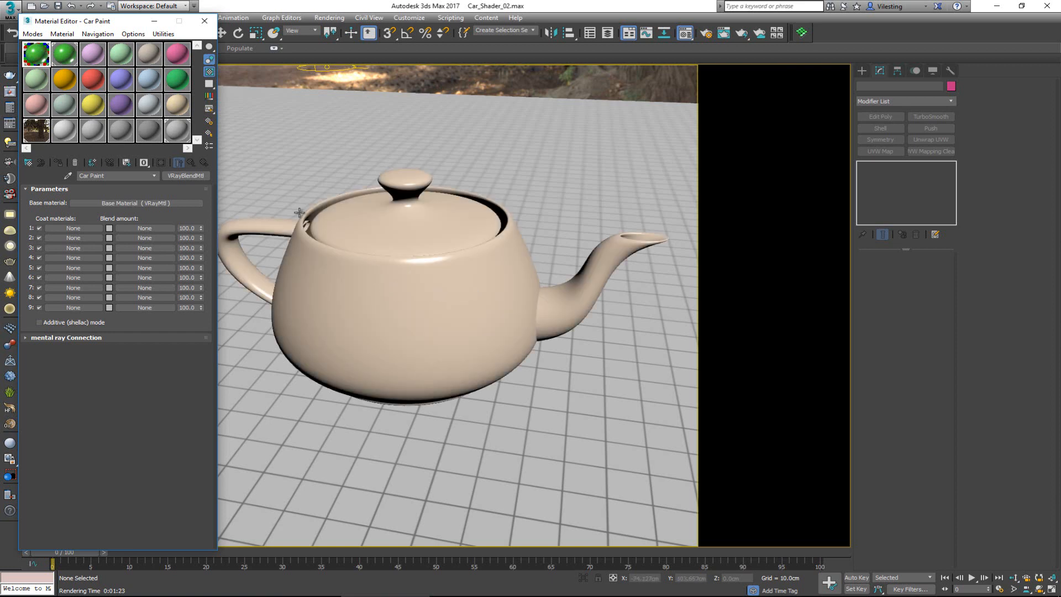
Render the teapot with V-Ray and arrange the Material Editor and frame buffer windows side by side.
drag(95, 22, 118, 20)
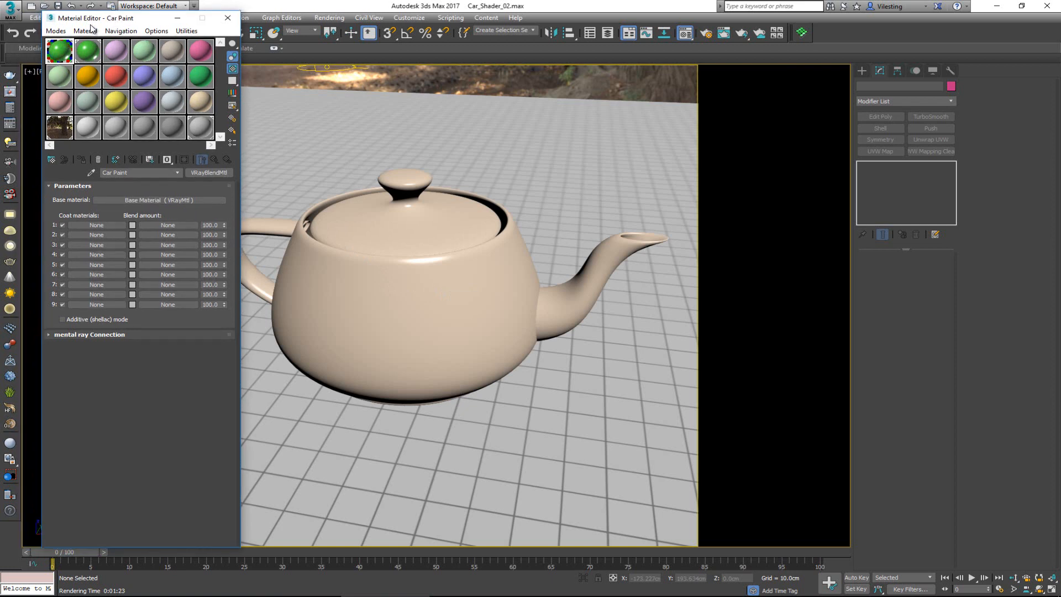
click(13, 82)
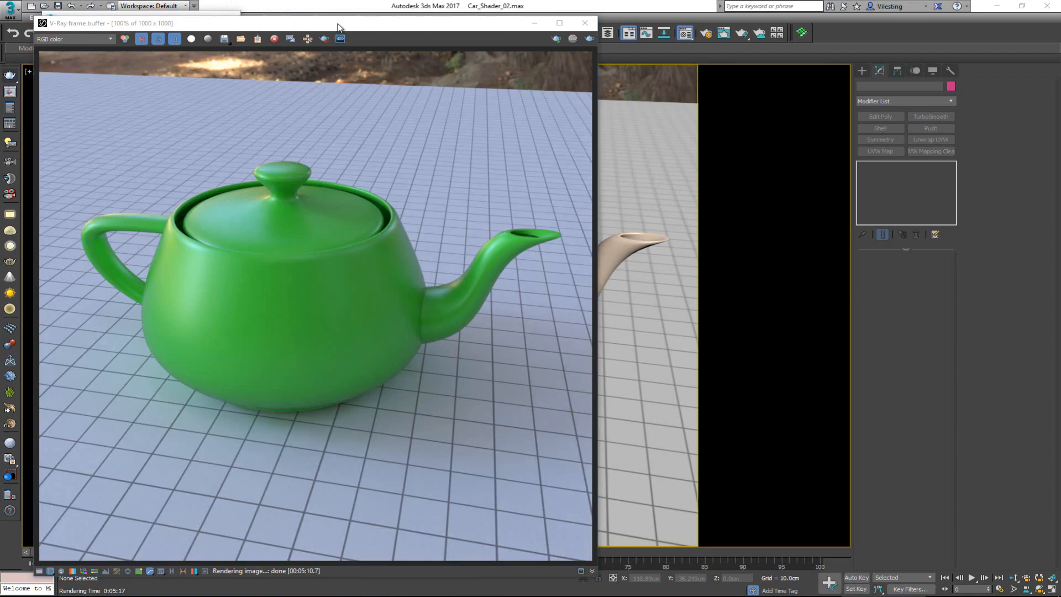
drag(340, 25, 556, 16)
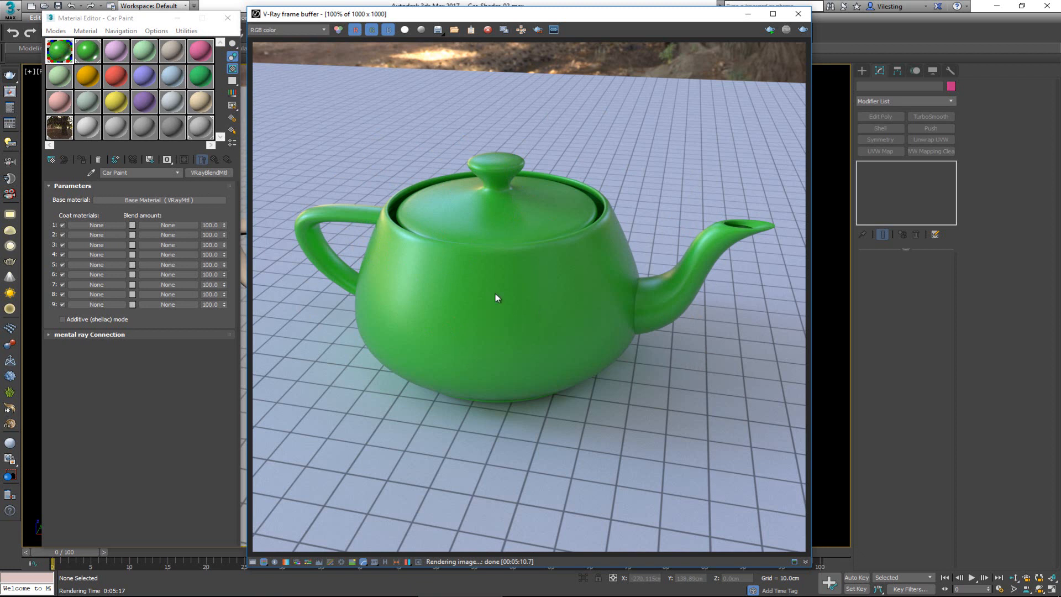
Set the diffuse color of the unused pink material beside Base Material to near-black with value 1.
click(123, 55)
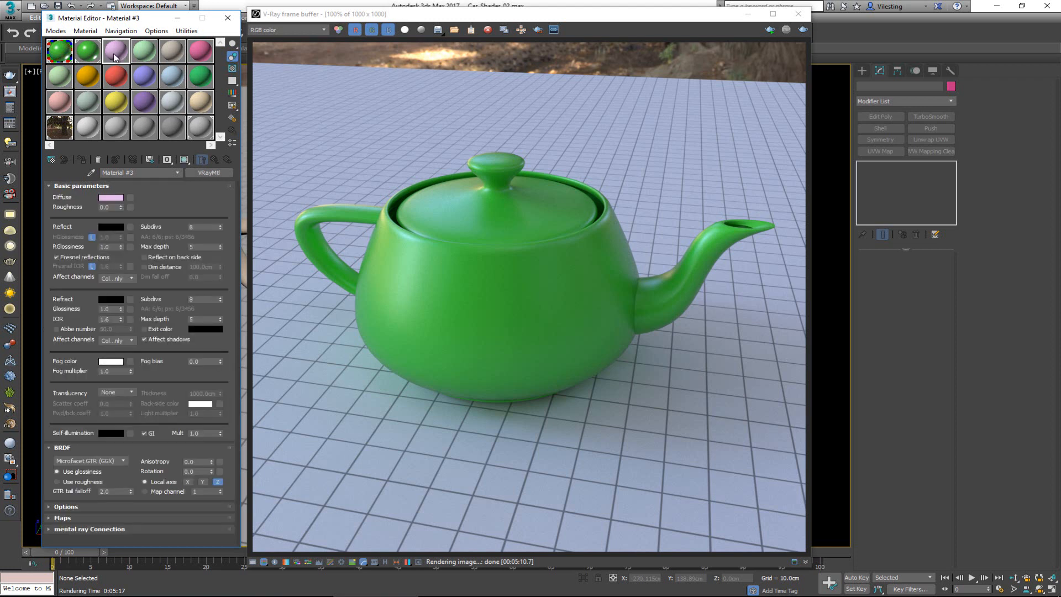
click(106, 198)
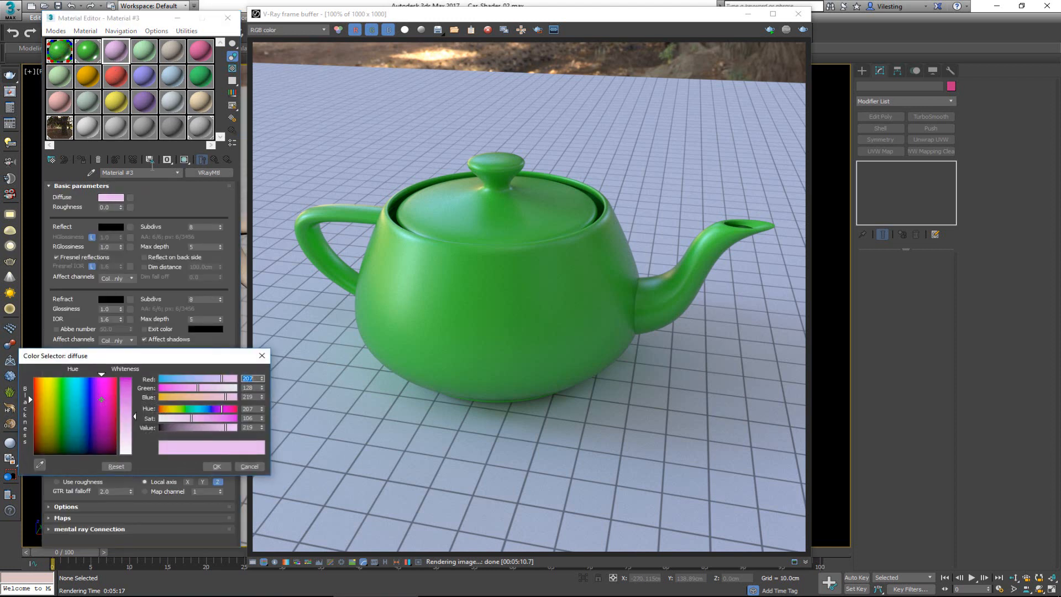
click(34, 453)
drag(123, 407, 128, 376)
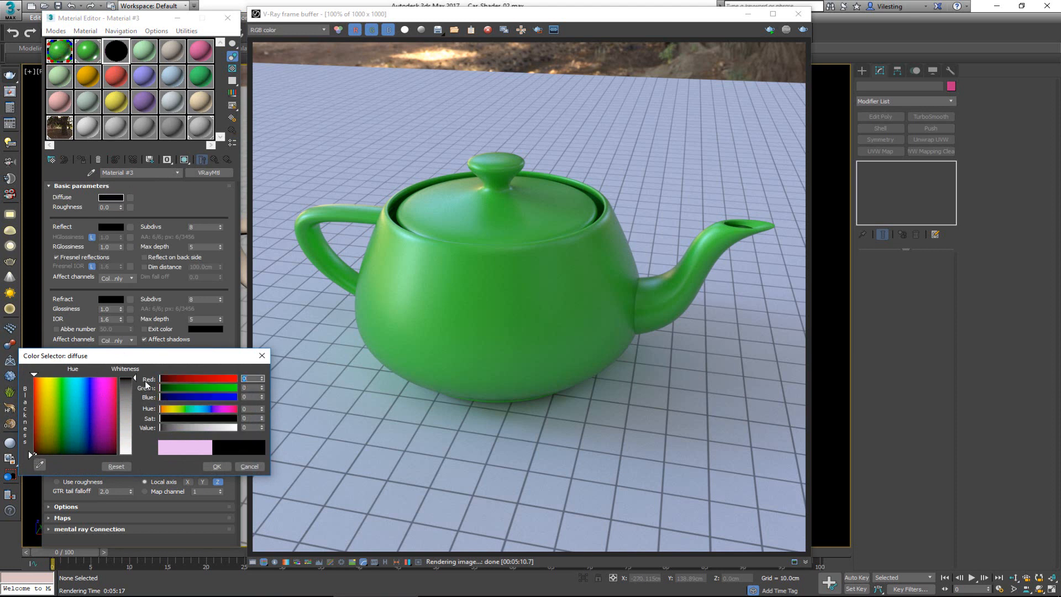
click(263, 429)
click(262, 426)
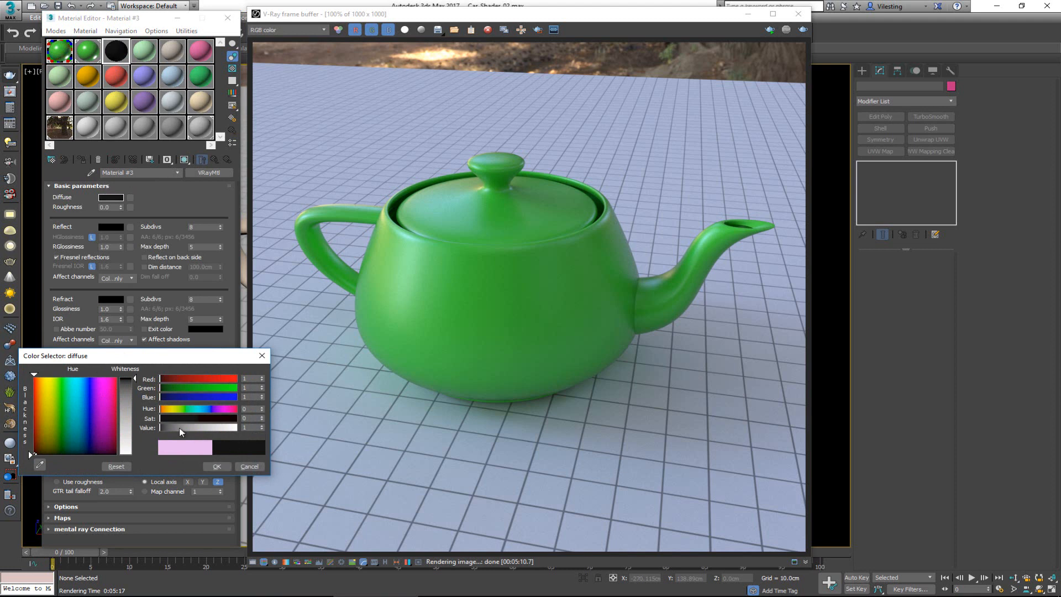
click(213, 466)
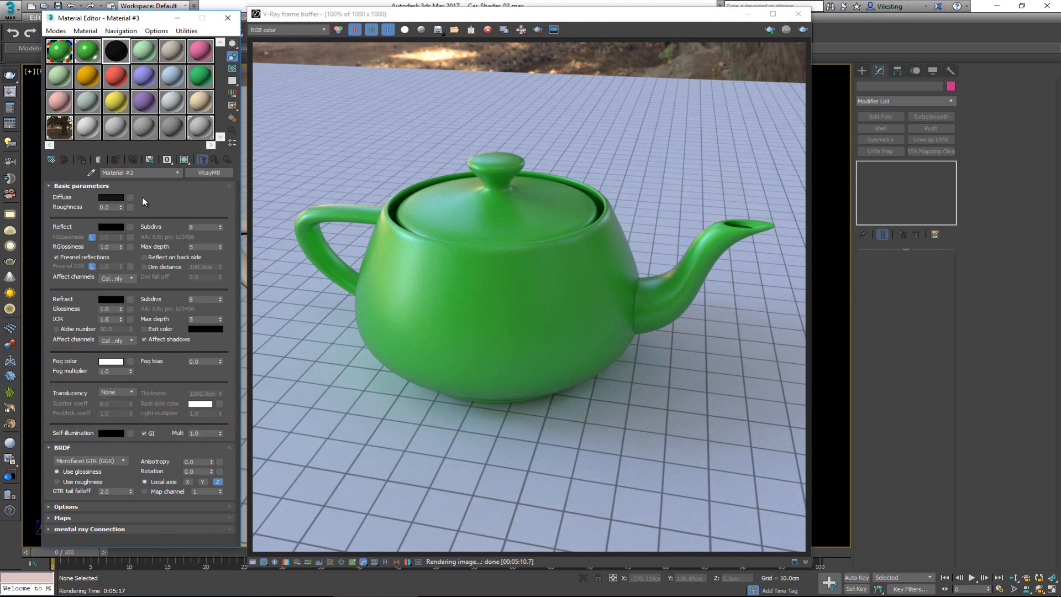
Set the near-black material's reflection color to a near-white of about RGB 250.
click(115, 226)
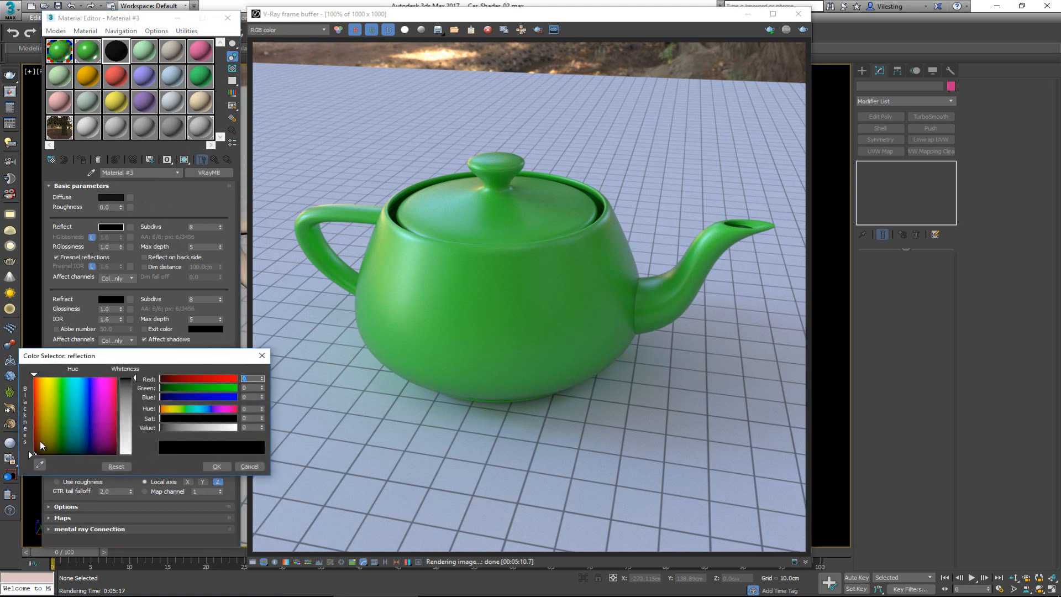
drag(123, 442, 123, 455)
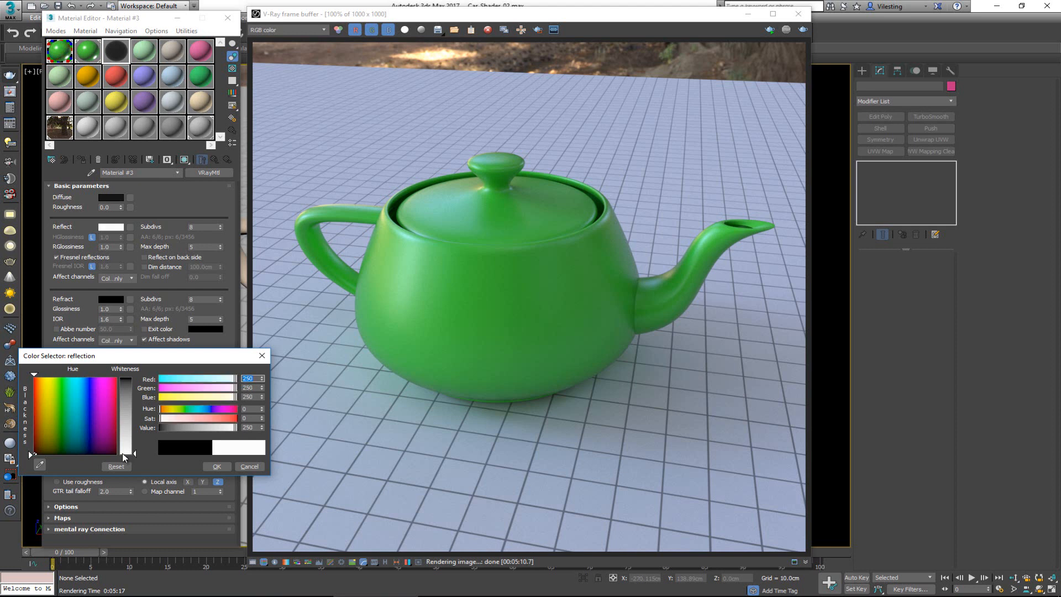
click(264, 426)
click(223, 465)
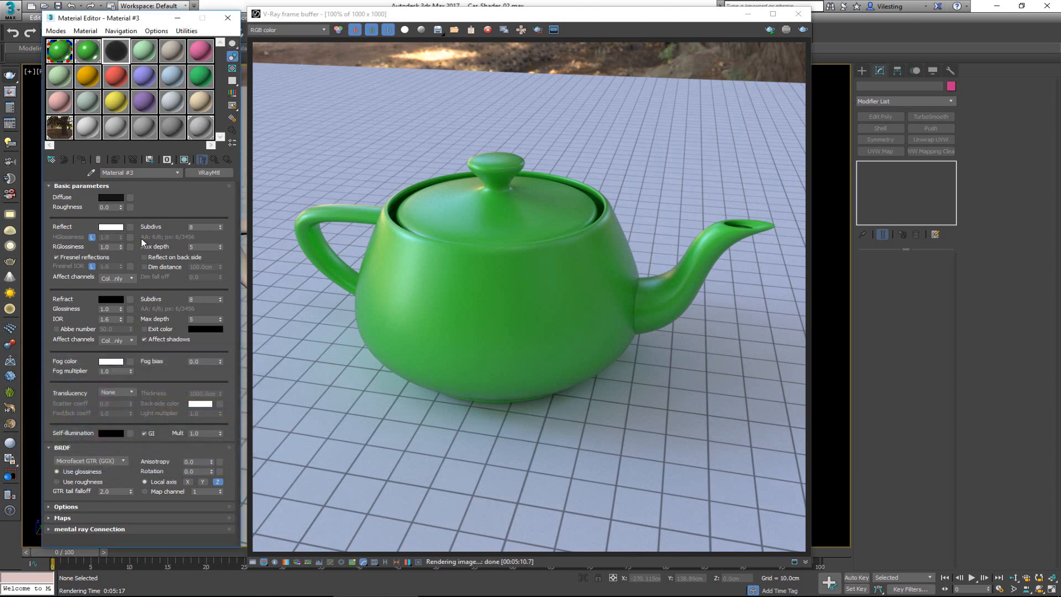
Set the reflection glossiness to 0.98, disable Fresnel reflections and preview the material enlarged against a checker background.
double_click(114, 246)
click(62, 257)
click(235, 71)
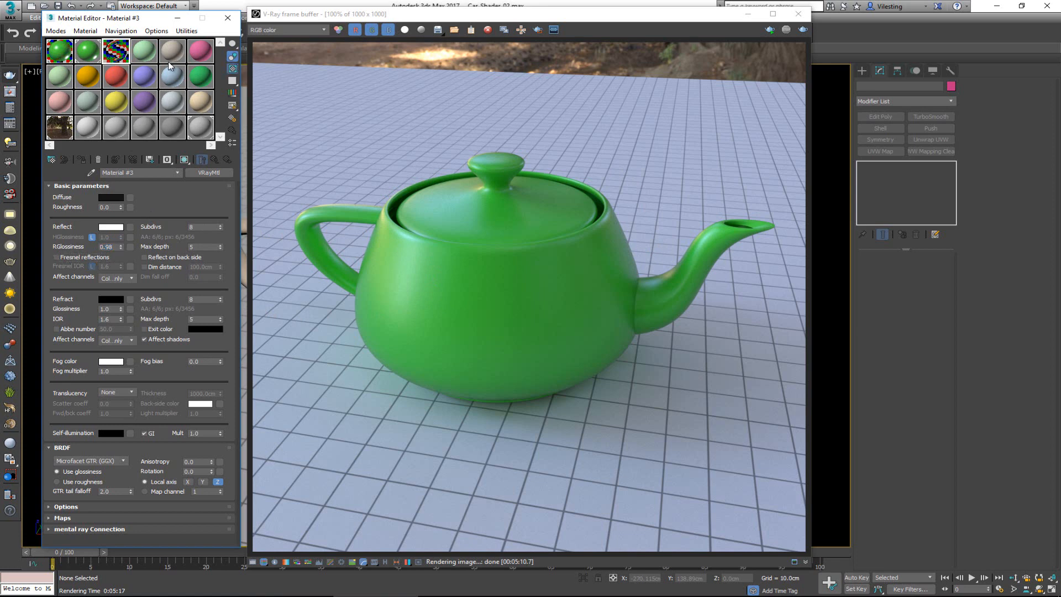
double_click(120, 52)
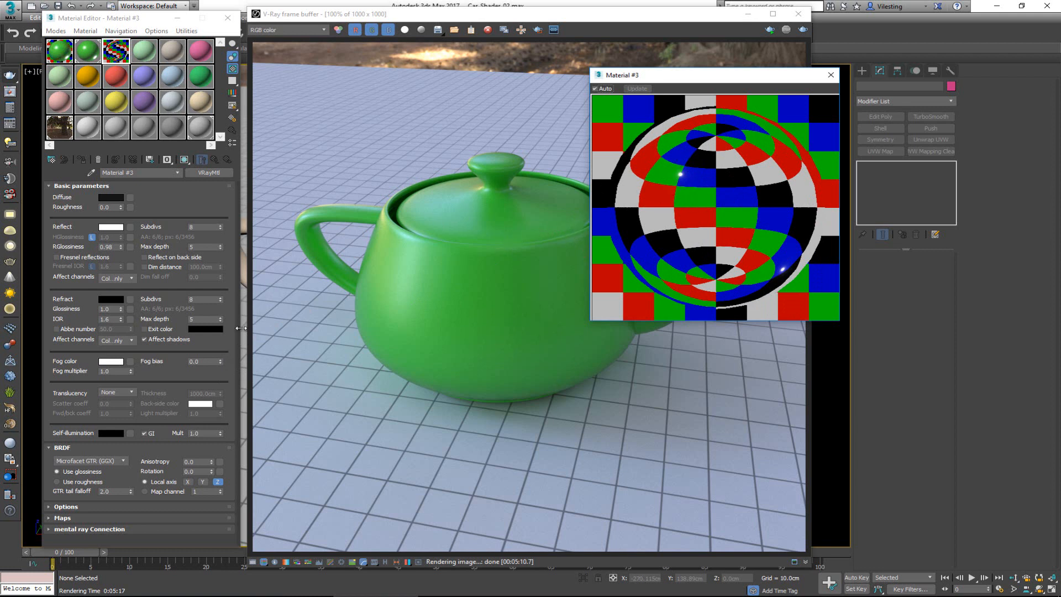
click(223, 343)
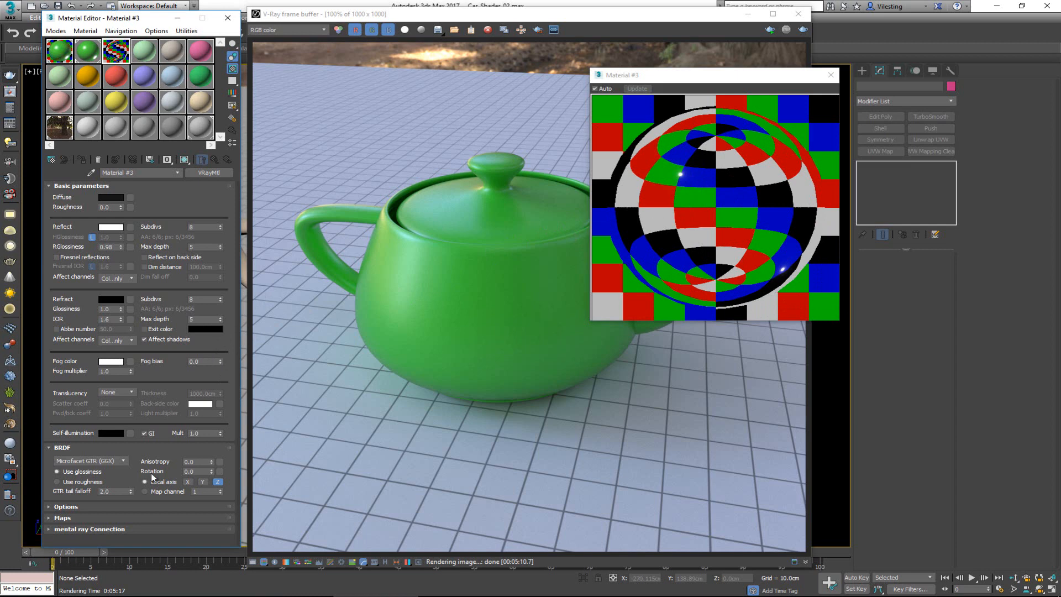
Assign a Cellular map to the near-black material's bump slot.
click(83, 518)
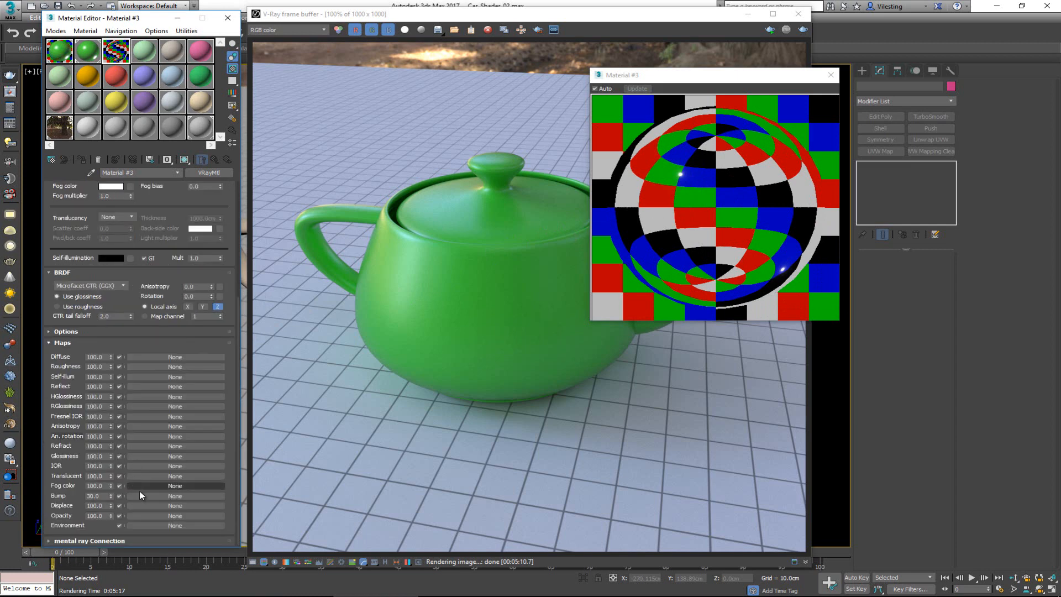
click(141, 496)
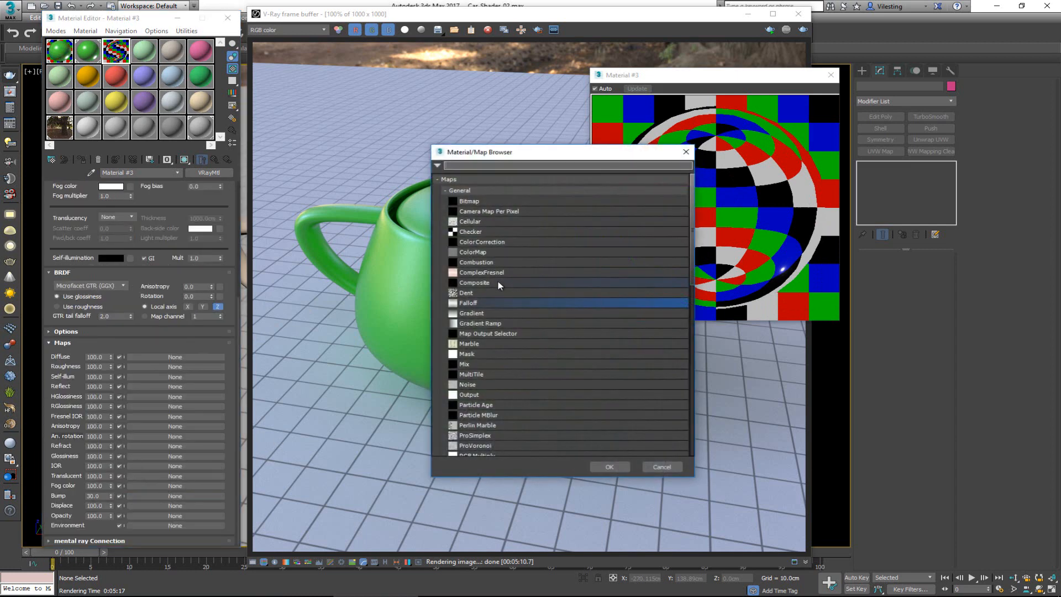
click(492, 223)
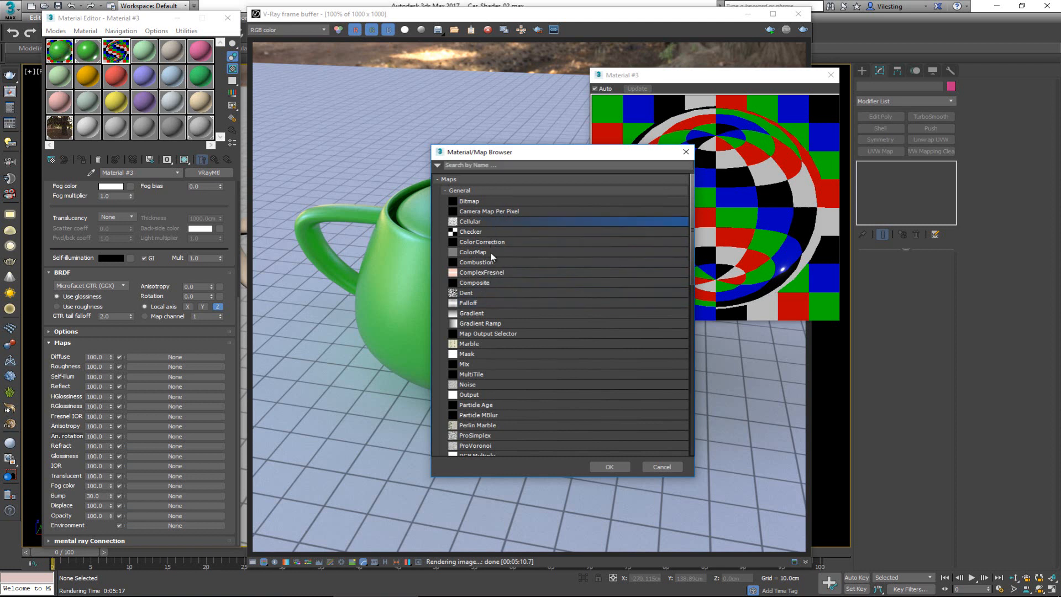
click(480, 385)
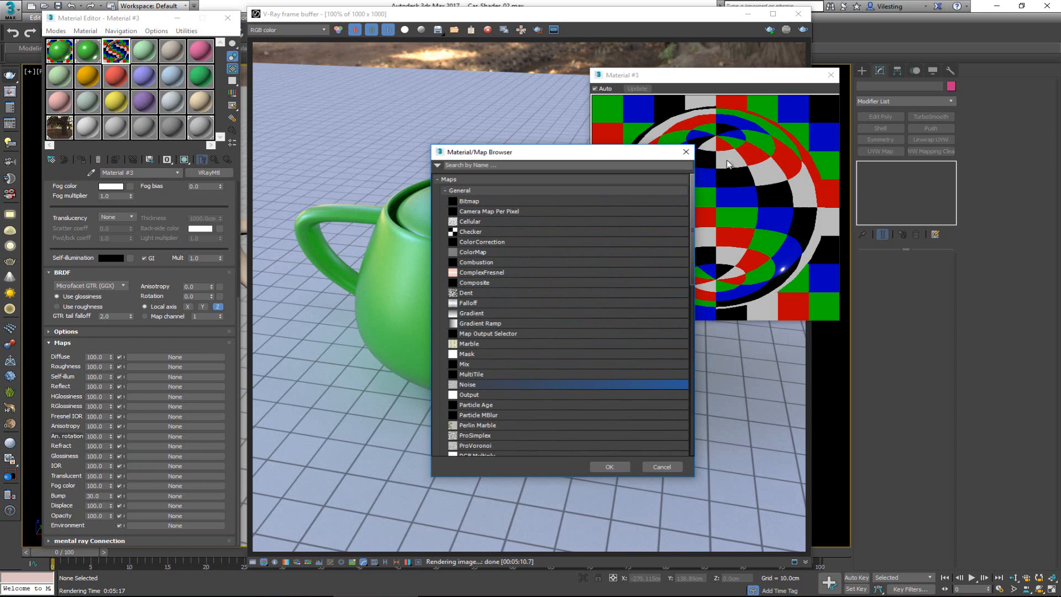
double_click(487, 220)
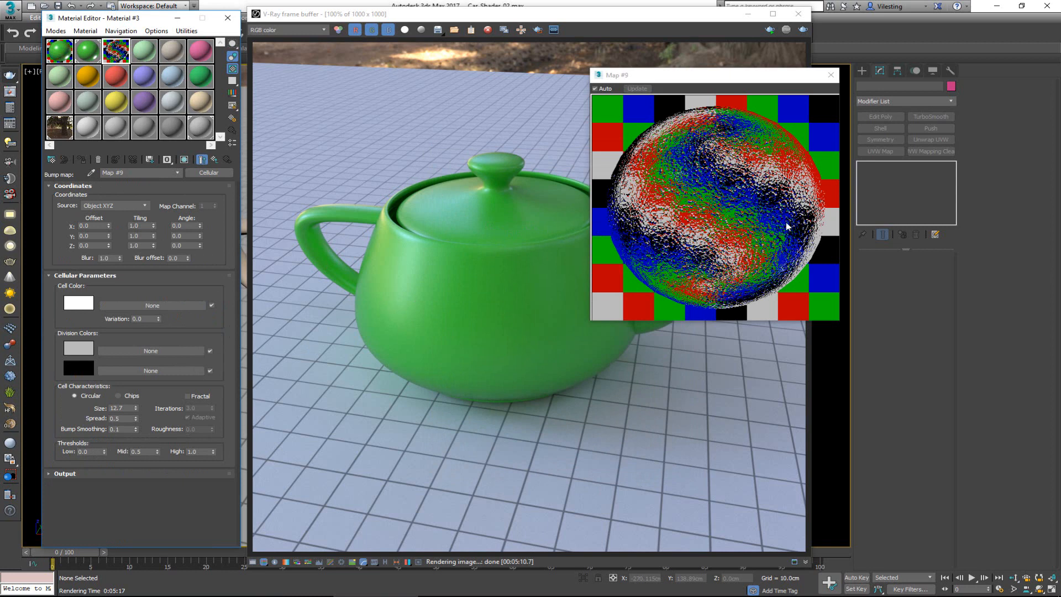
Lighten the Cellular map's second division color to a gray with value 50.
click(82, 369)
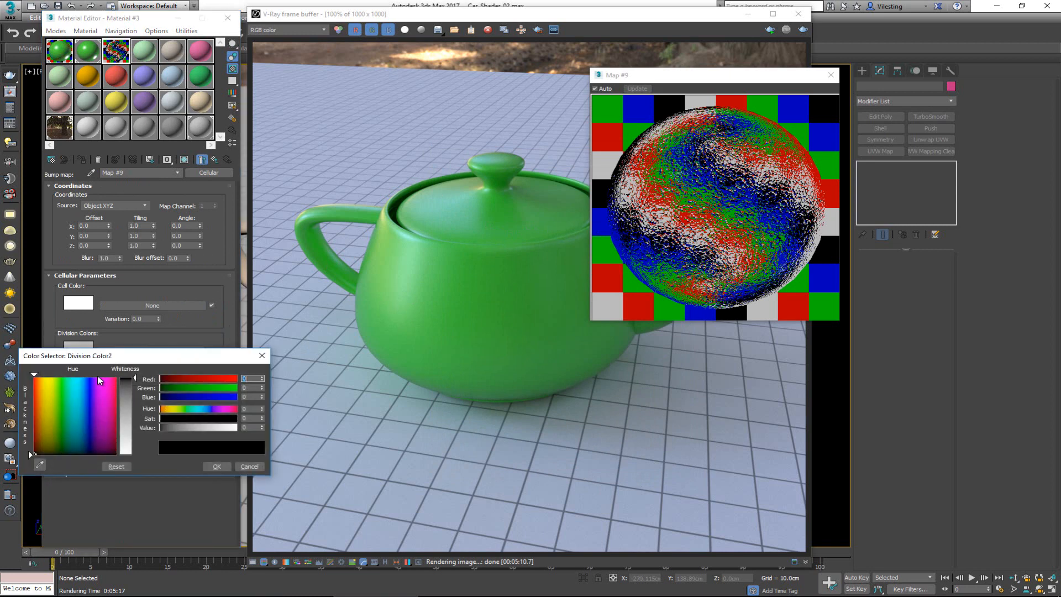
mouse_move(125, 397)
mouse_down()
mouse_move(126, 406)
mouse_move(127, 394)
mouse_up()
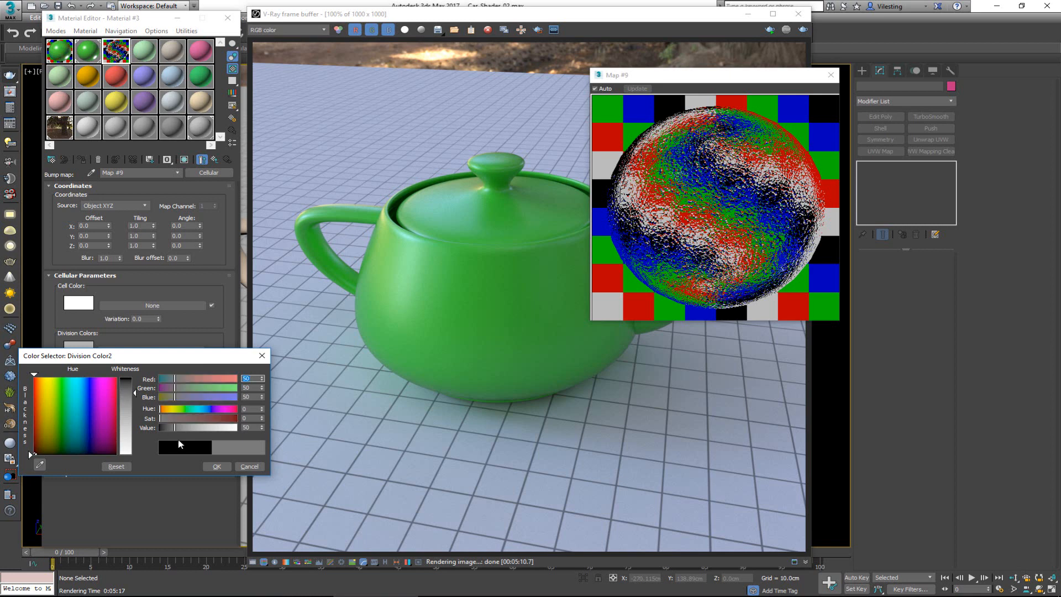
click(217, 467)
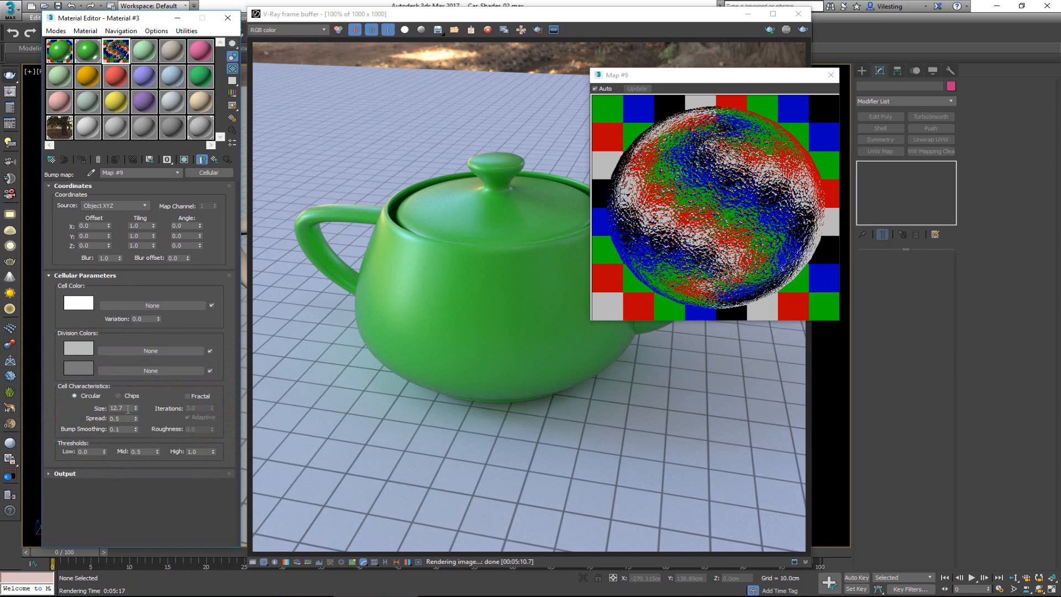
Set the Cellular map's cell size to 0.005 and blur to 0.2, and return to the parent material.
drag(108, 408, 118, 411)
text(0.1)
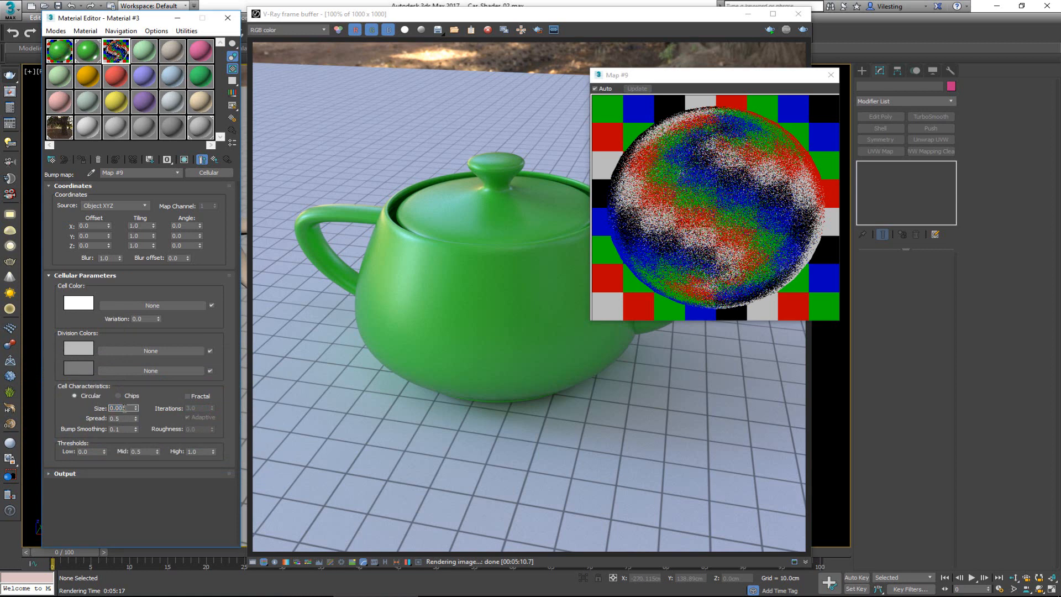
key(Return)
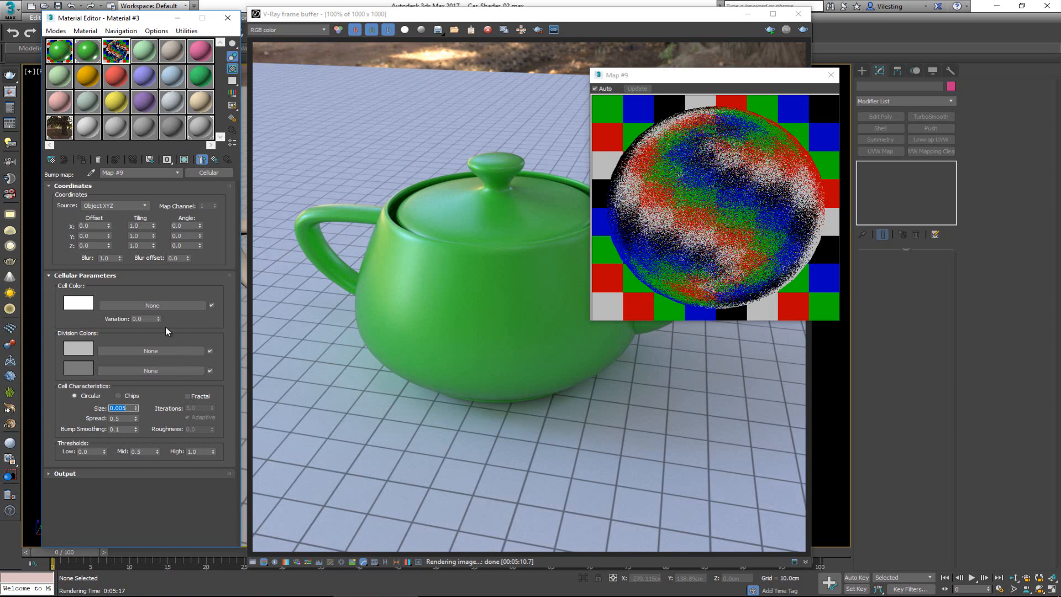
click(104, 259)
click(722, 216)
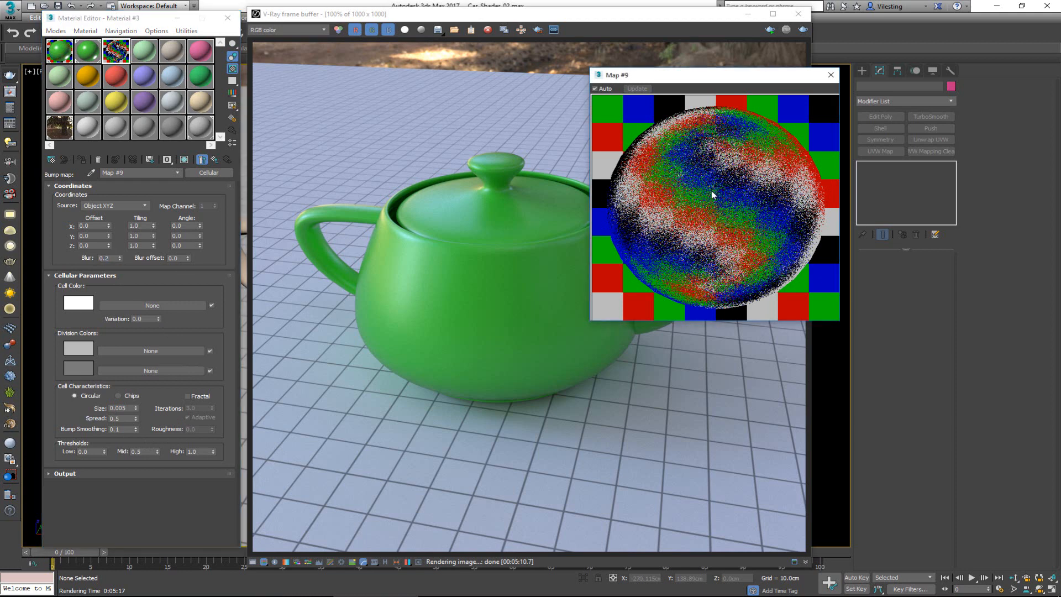
click(214, 161)
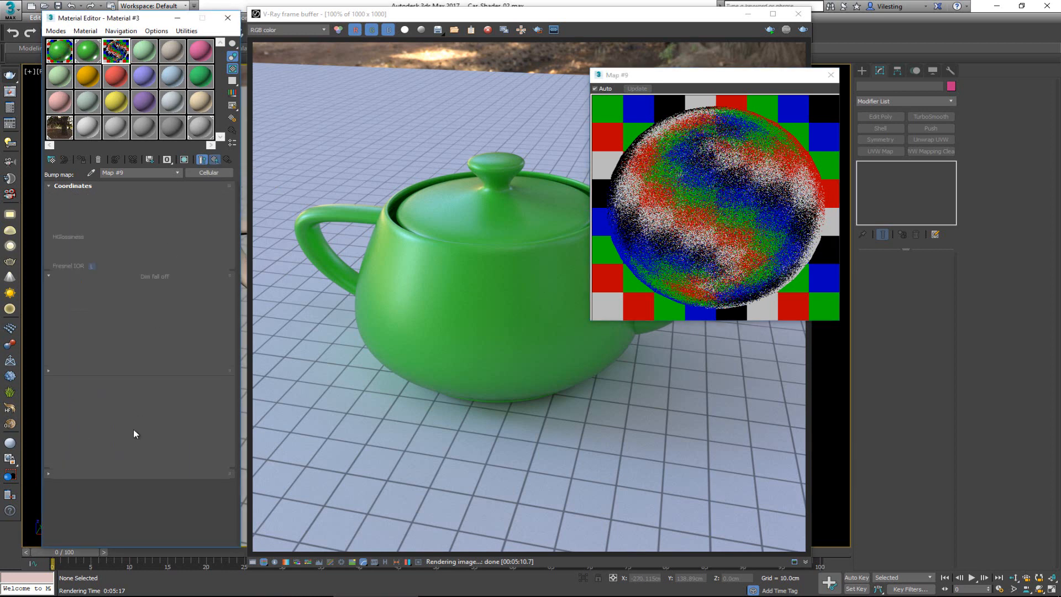
Set the bump amount of the Cellular map to 1.0 and turn on region rendering in the frame buffer.
click(135, 507)
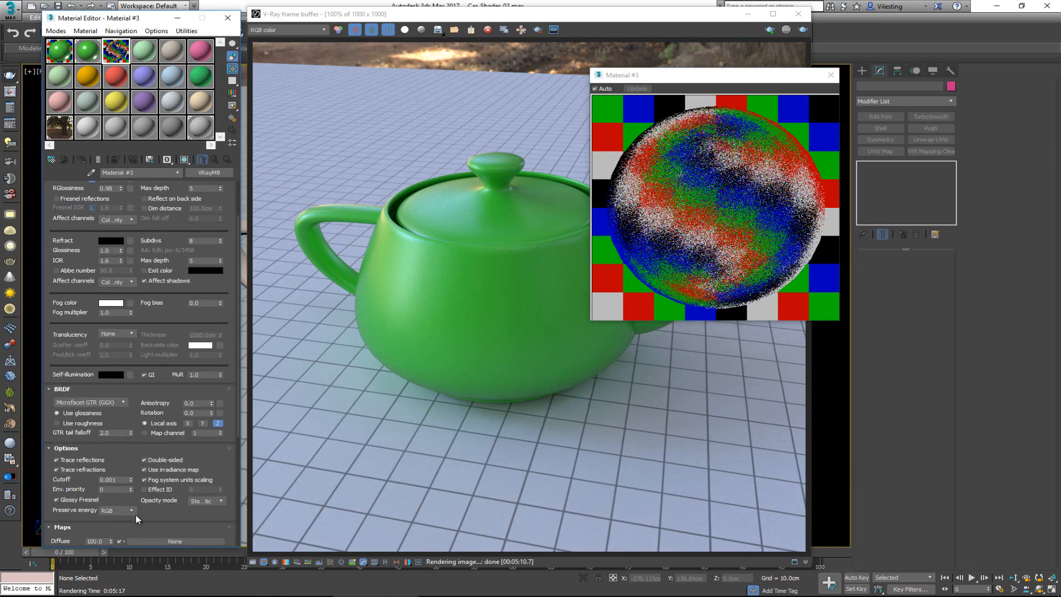
scroll(138, 525, down, 5)
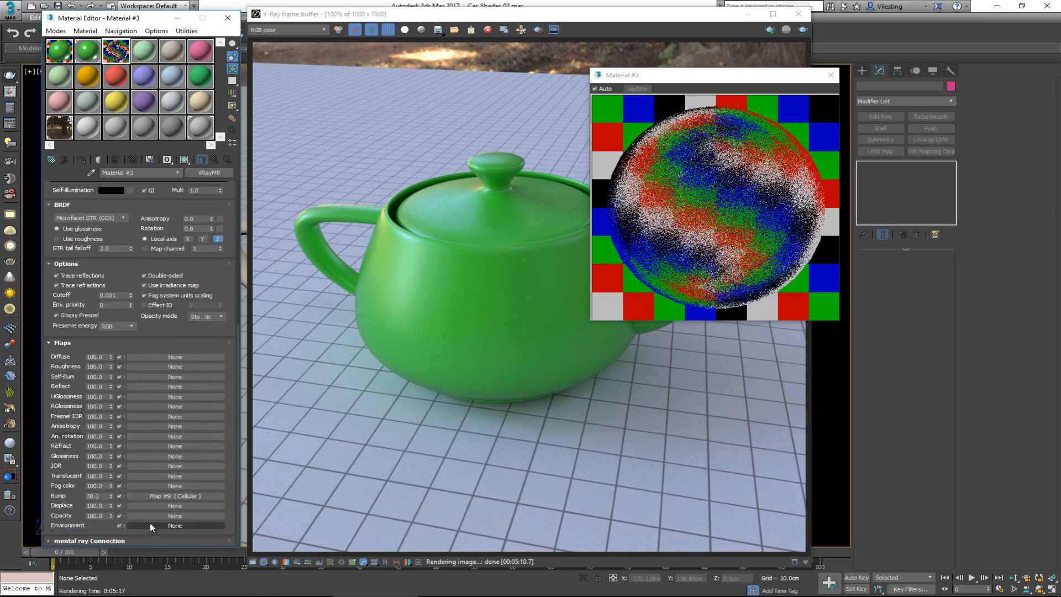
click(102, 496)
drag(88, 496, 74, 497)
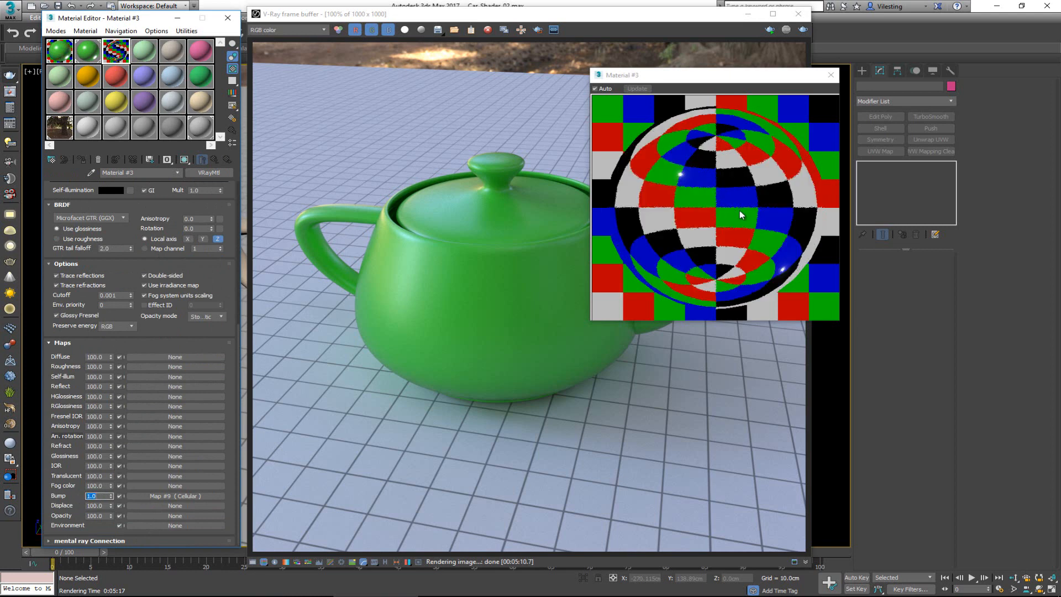
click(539, 36)
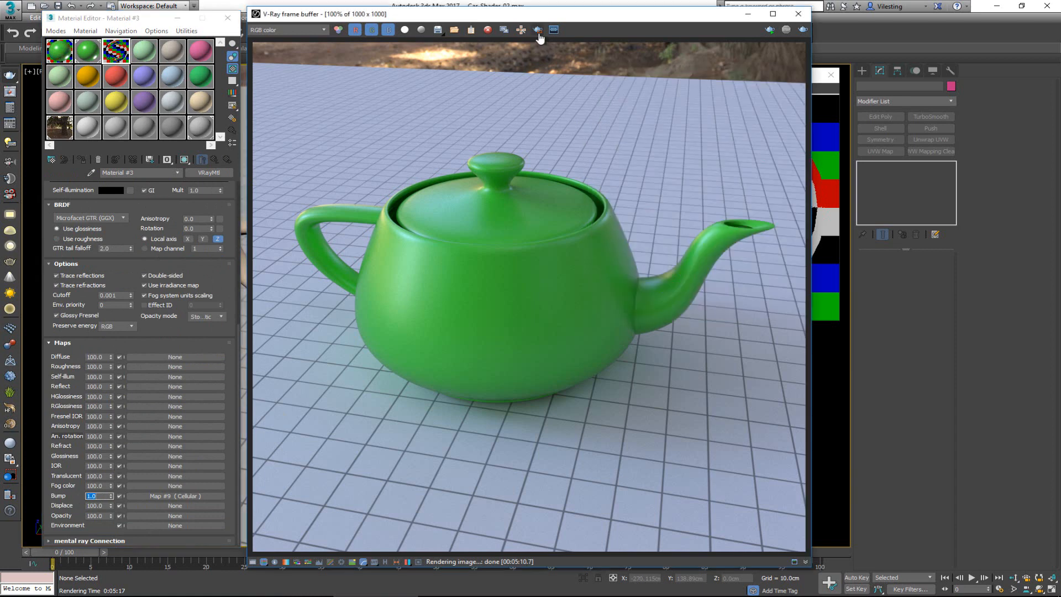
click(539, 31)
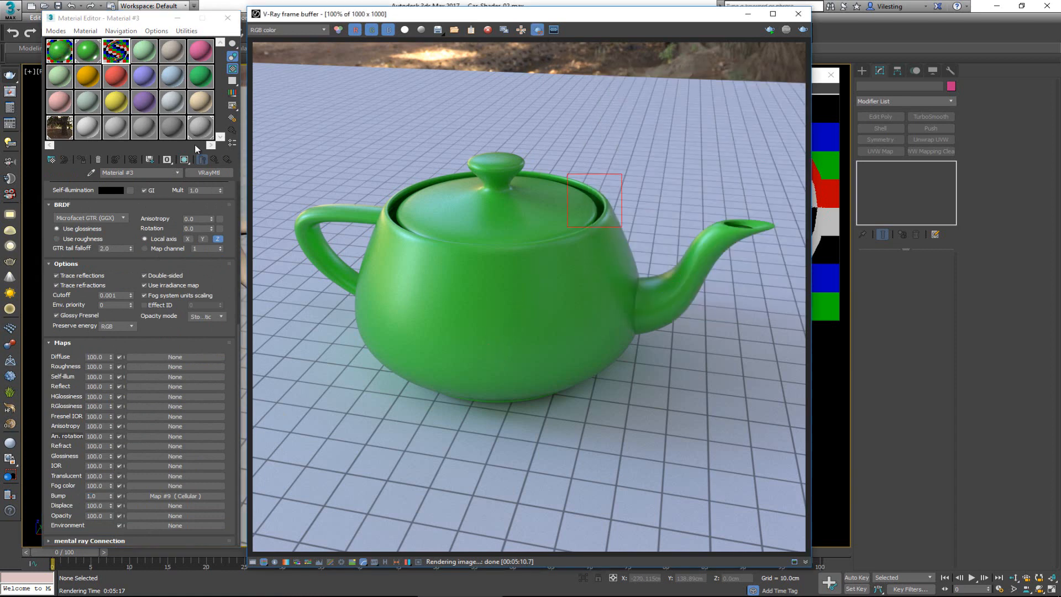
Assign the reflective flake material as an instance to coat slot 1 of the Car Paint material.
click(106, 55)
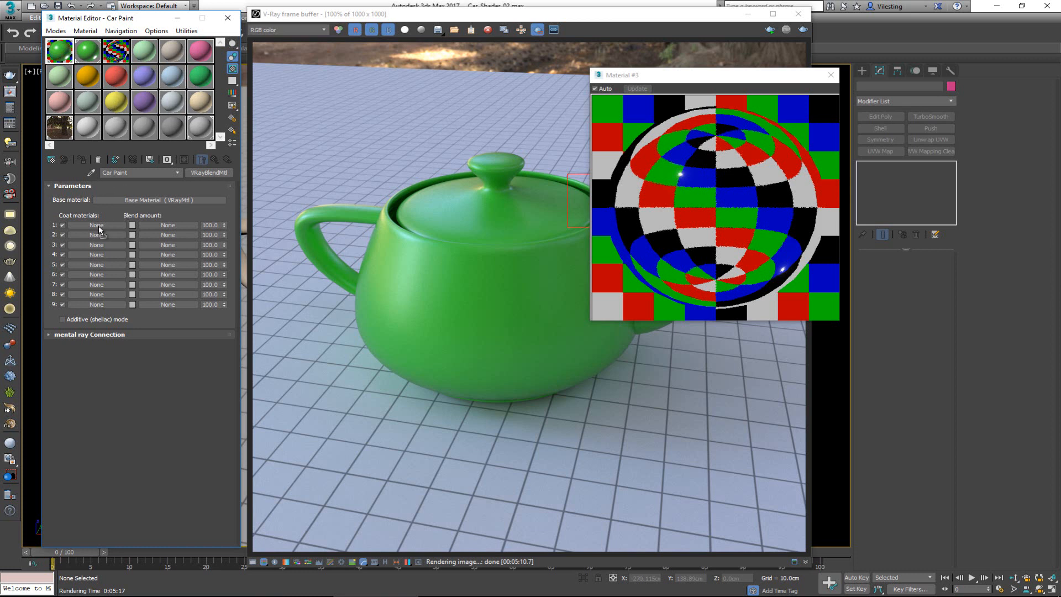
drag(99, 227, 98, 228)
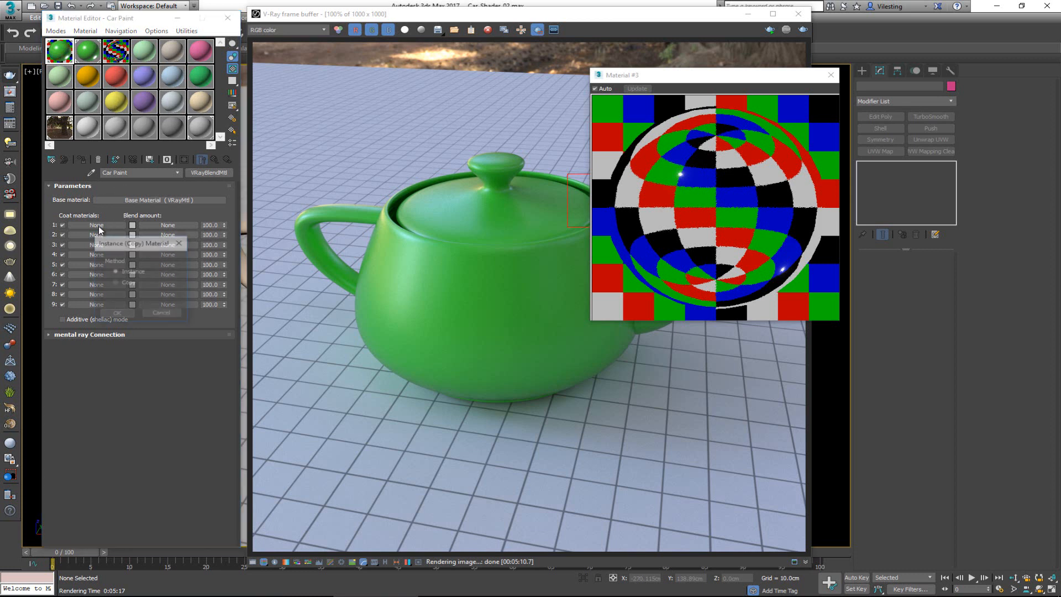
click(121, 314)
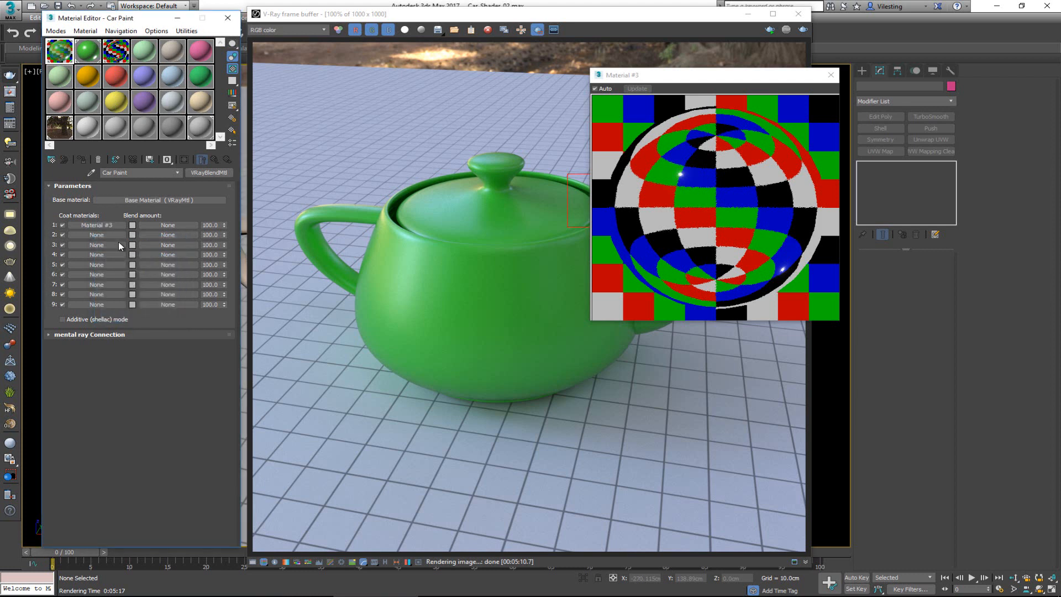
Rename the reflective flake material "Reflection Coating" and return to the Car Paint material.
click(116, 50)
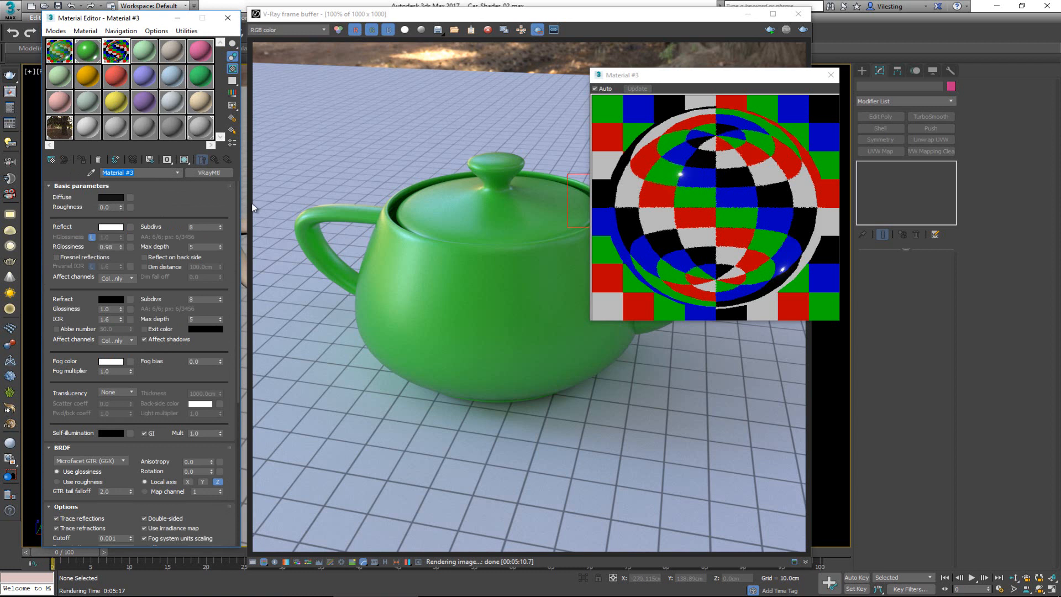
text(Reflection Coating)
click(59, 45)
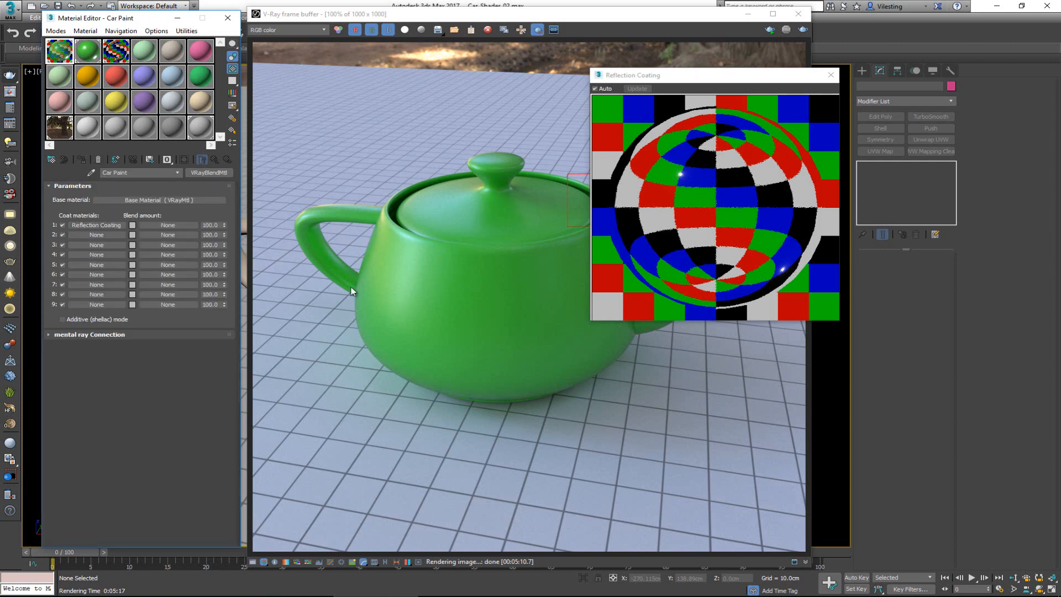
Render a small square region where the teapot's handle meets the body and lid rim.
click(309, 225)
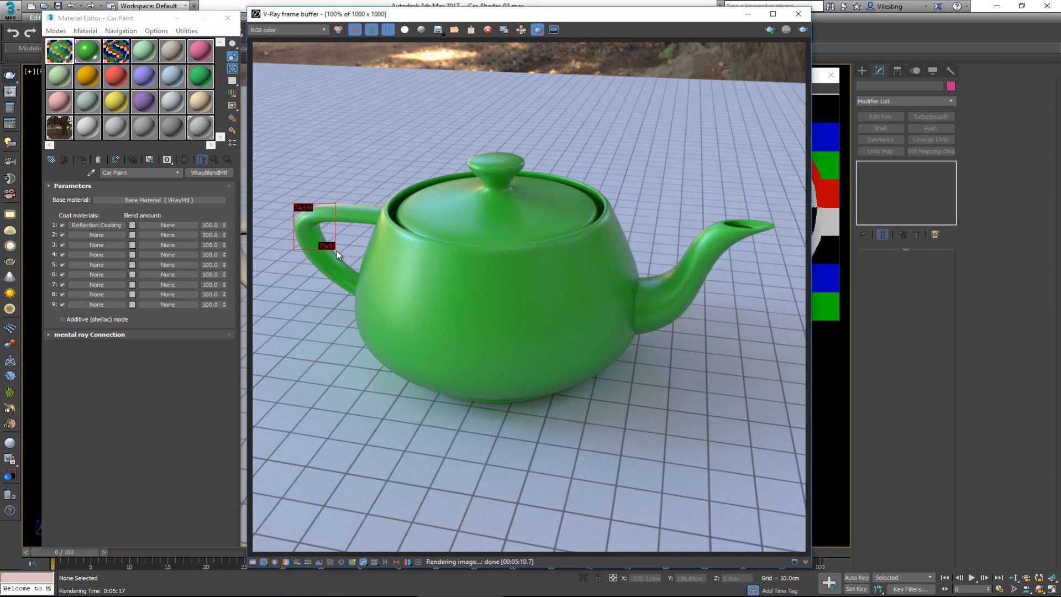
drag(397, 239, 418, 256)
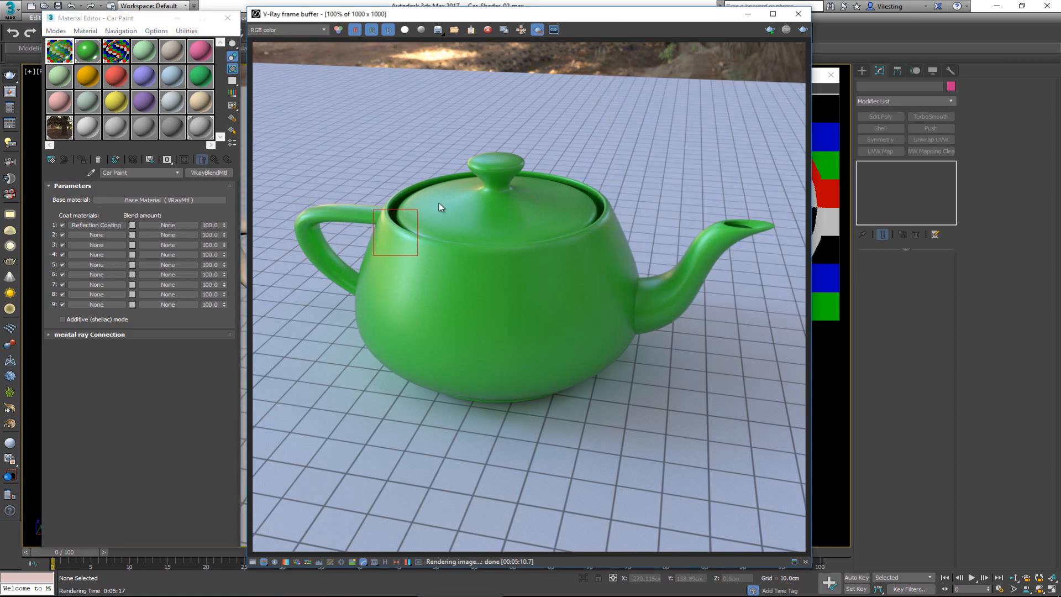
click(804, 29)
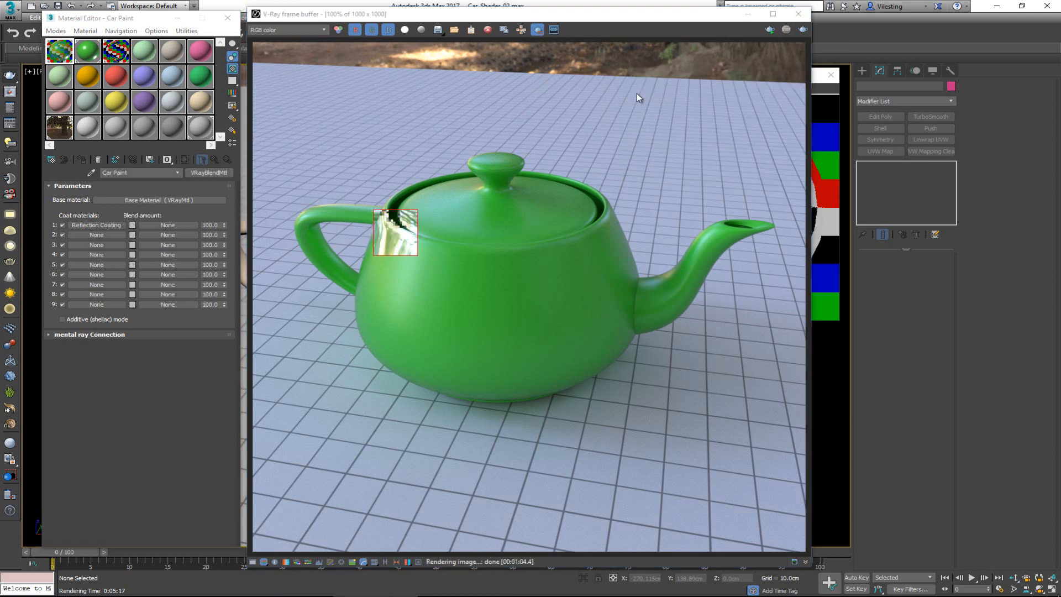
Examine the reflections and flake detail in the rendered region up close and in the context of the whole teapot.
scroll(394, 232, up, 3)
scroll(397, 242, down, 2)
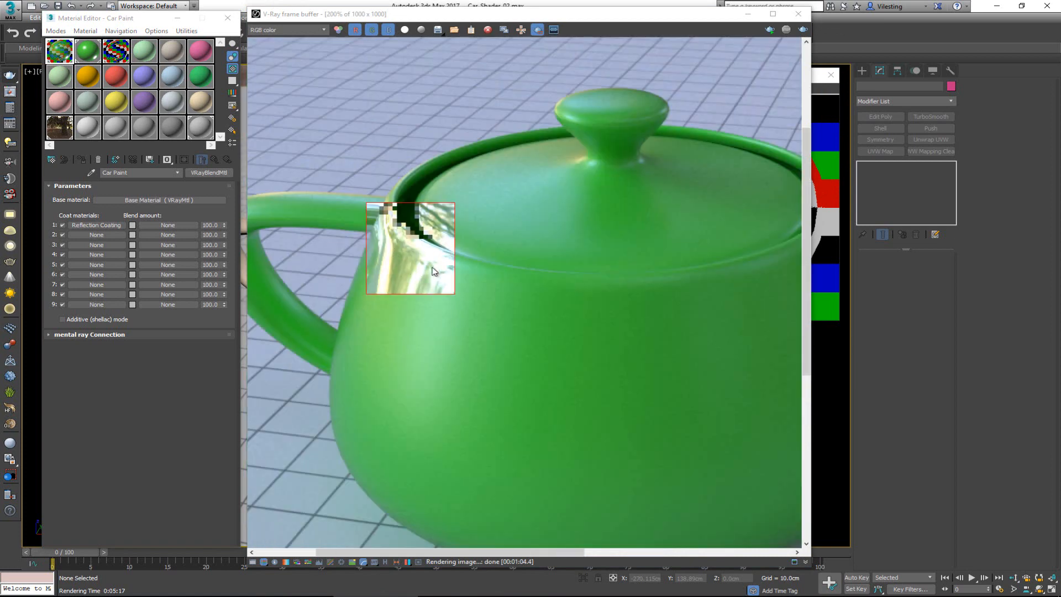
scroll(392, 278, up, 2)
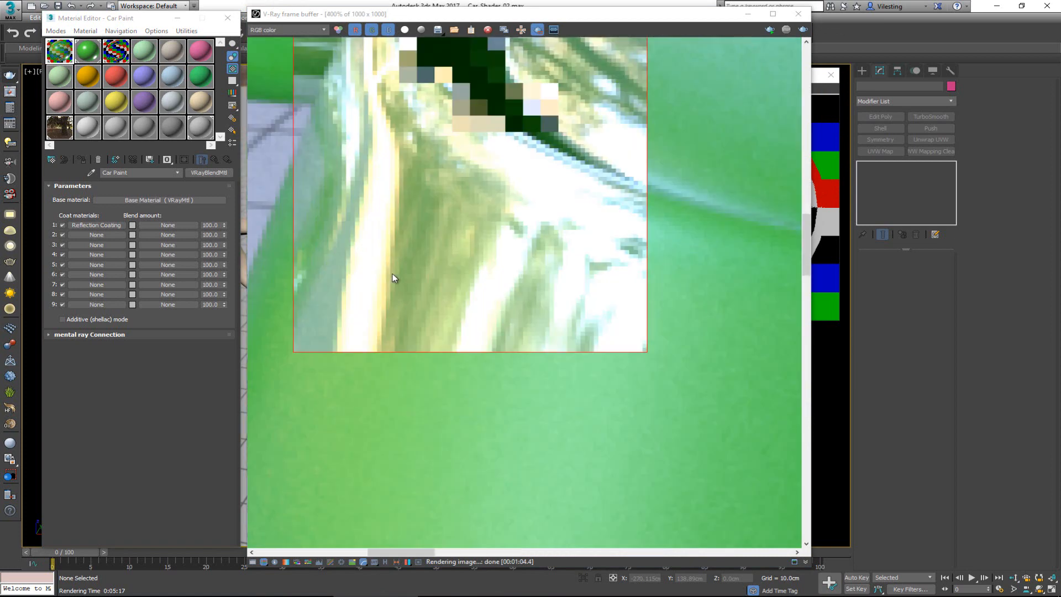
scroll(393, 277, down, 2)
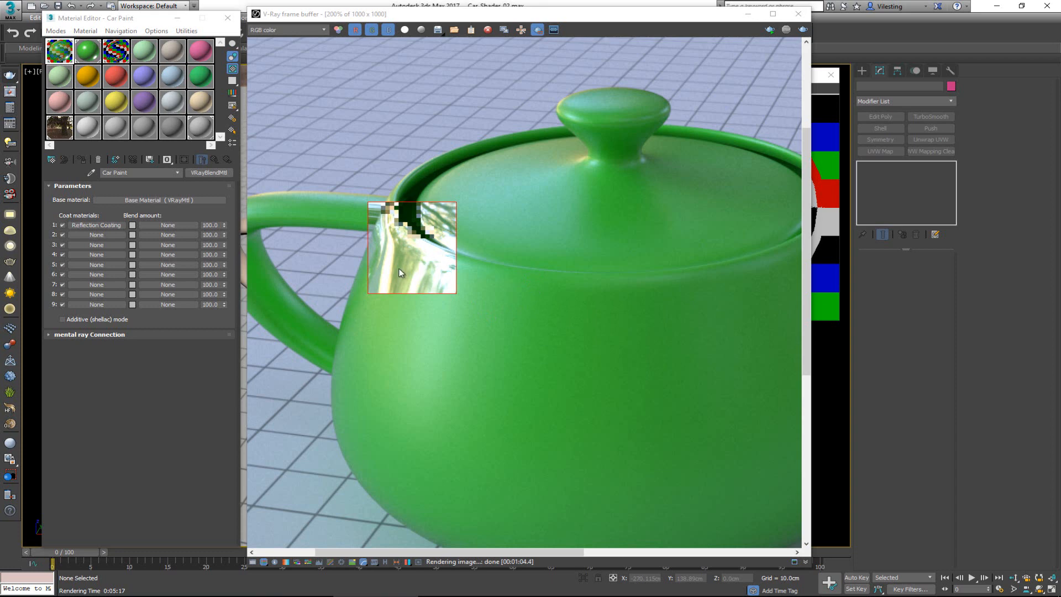
scroll(402, 279, up, 1)
scroll(401, 279, up, 1)
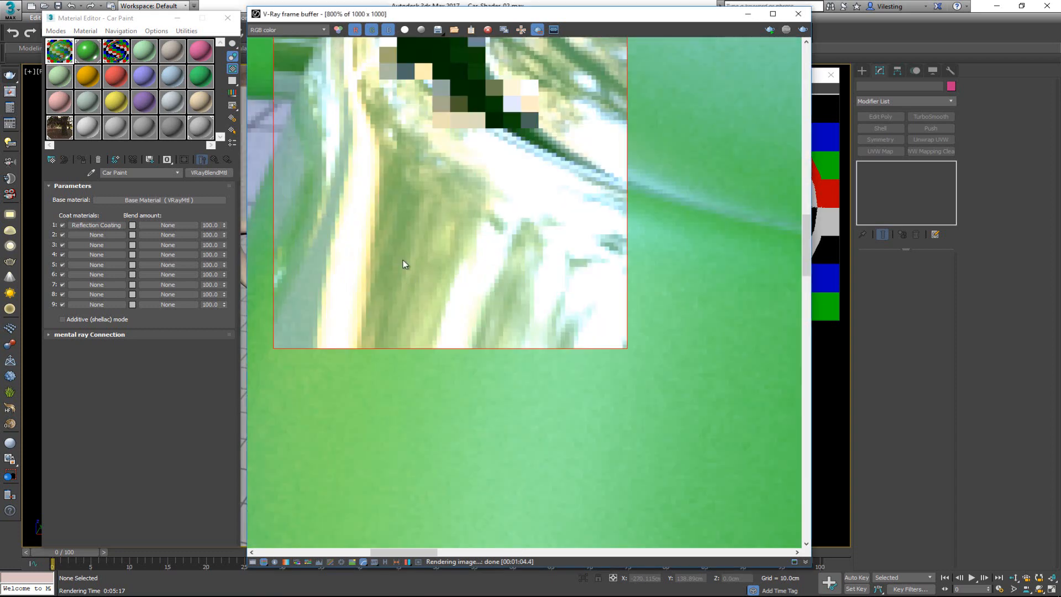
scroll(404, 263, down, 2)
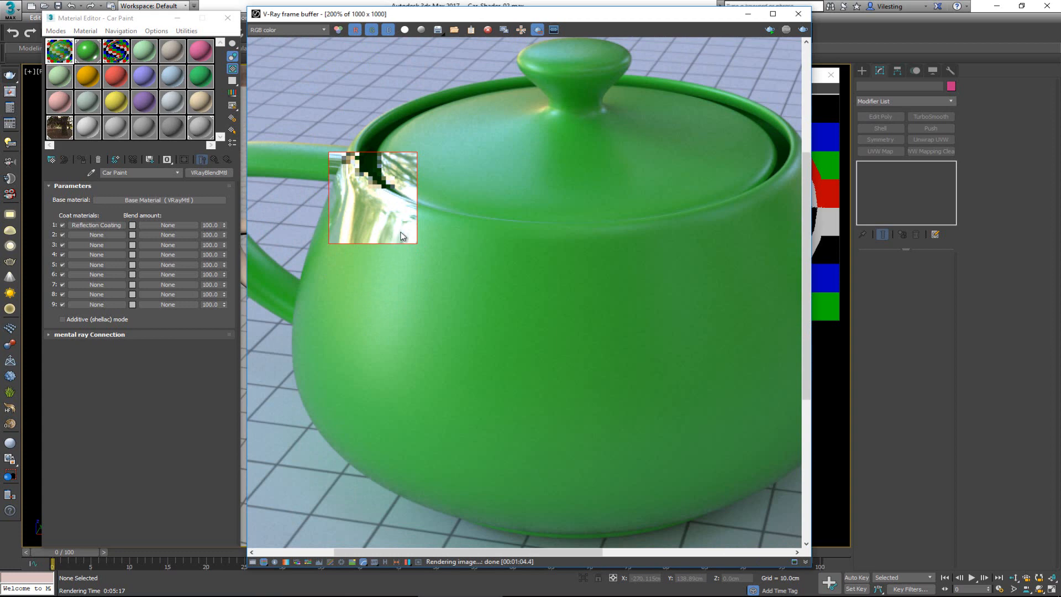
middle_drag(398, 233, 378, 238)
scroll(379, 242, down, 1)
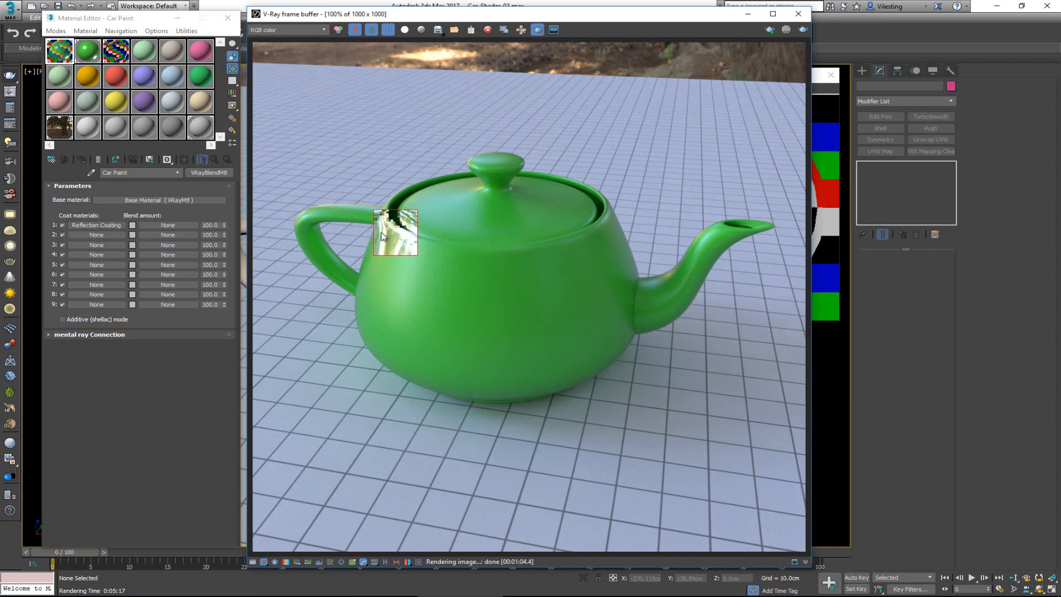
Dismiss the enlarged material preview and assign a Falloff map to the blend amount of coat 1.
click(133, 227)
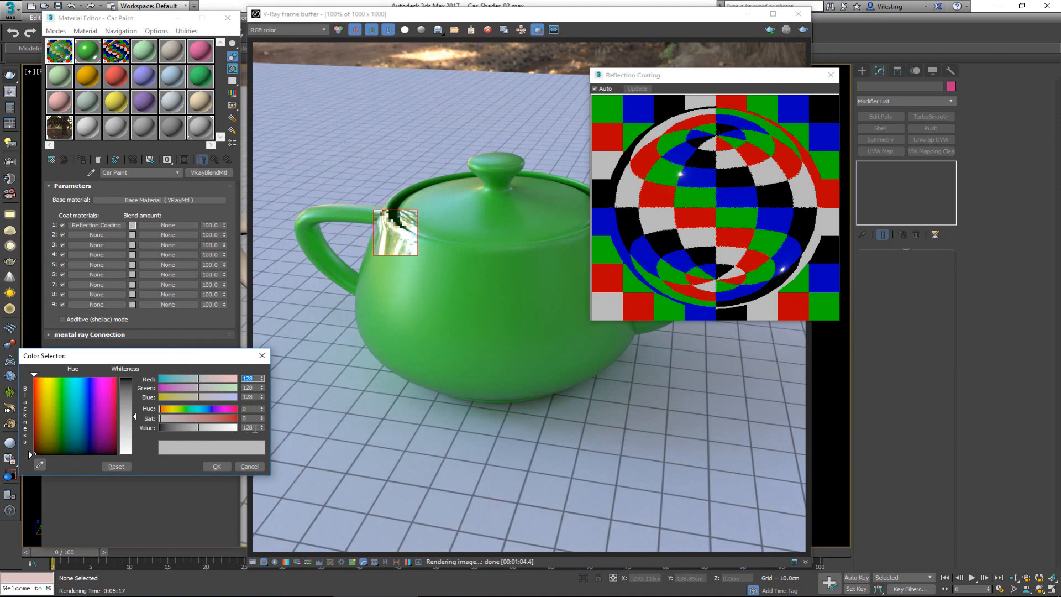
click(837, 81)
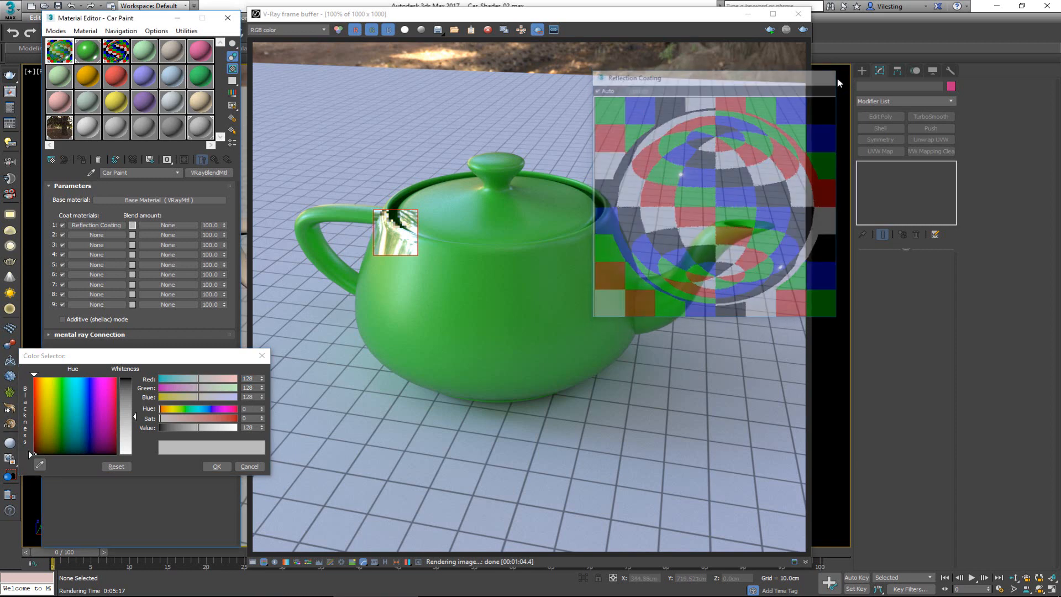
click(262, 355)
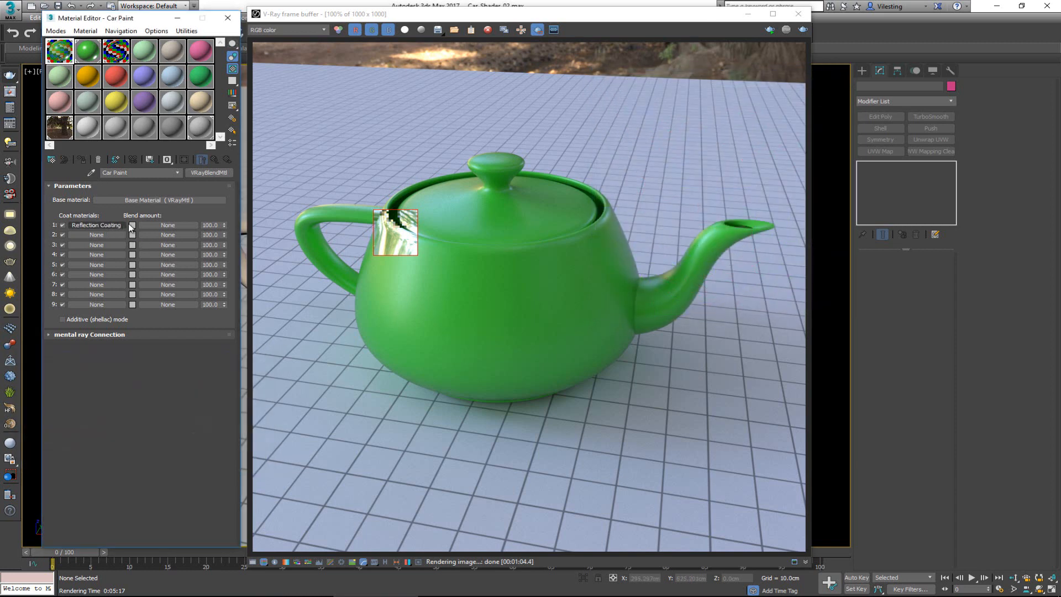
click(164, 225)
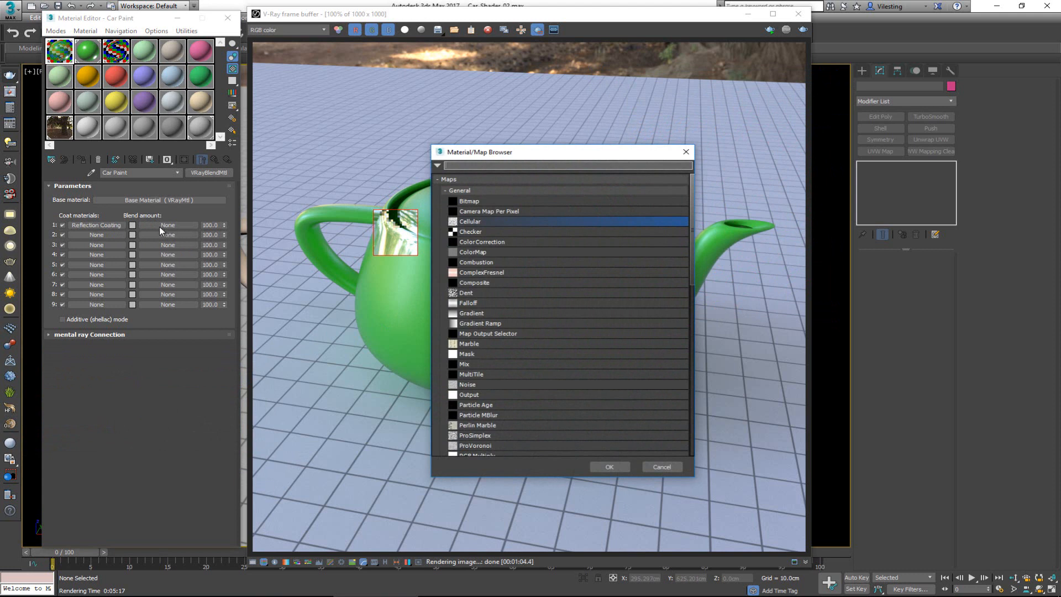
double_click(478, 304)
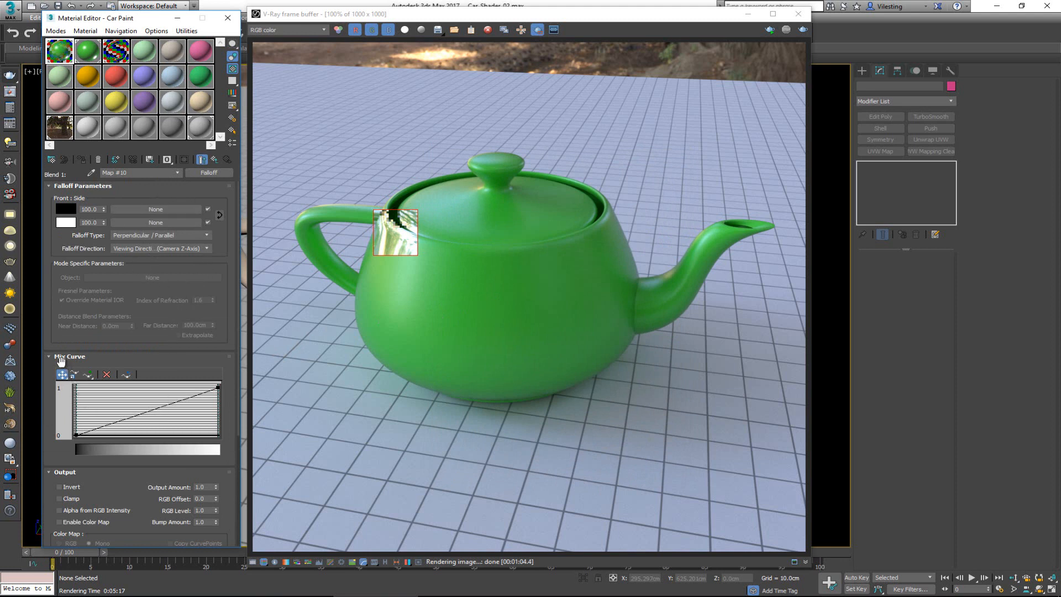
Add a point near the middle of the Falloff map's mix curve and convert it to Bezier-Smooth.
click(88, 374)
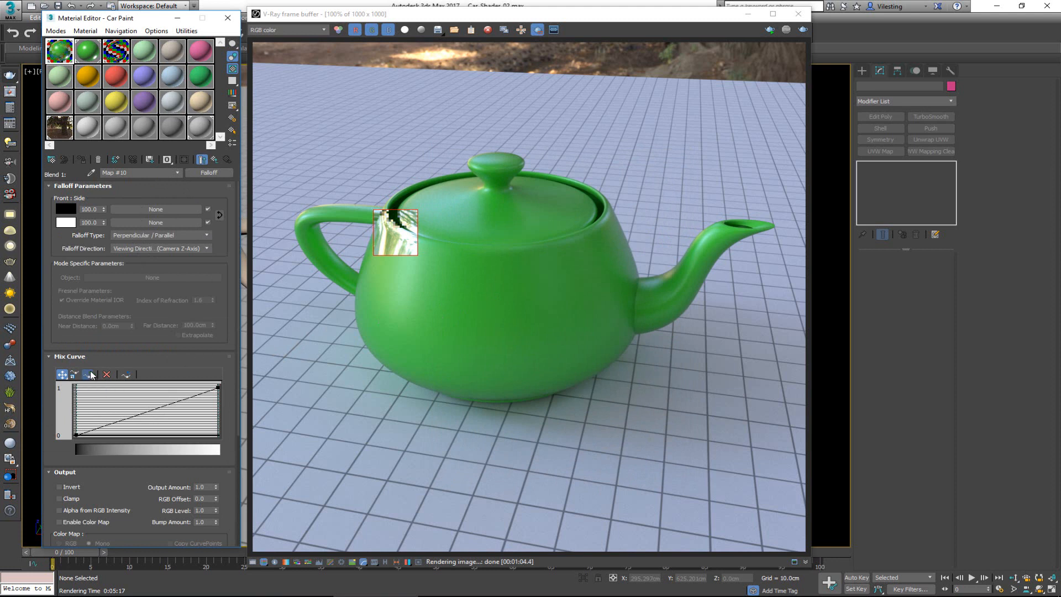
click(157, 409)
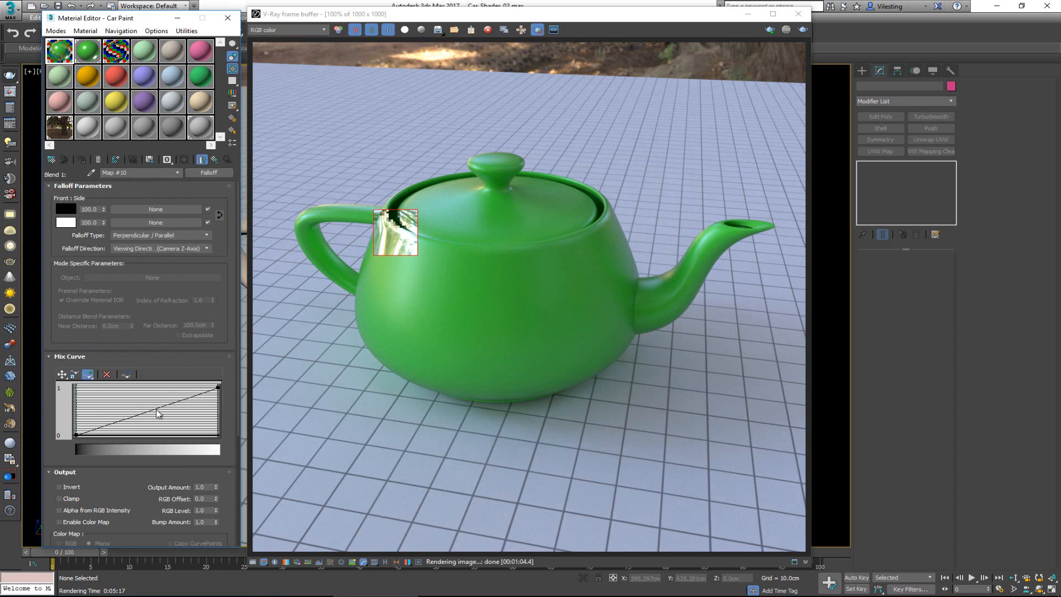
click(62, 375)
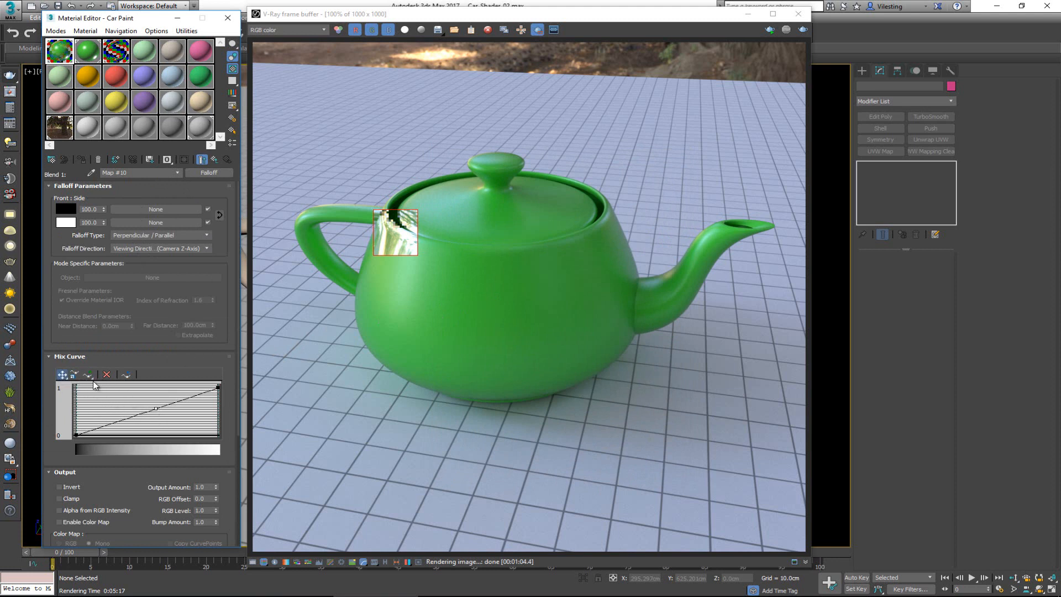
right_click(157, 409)
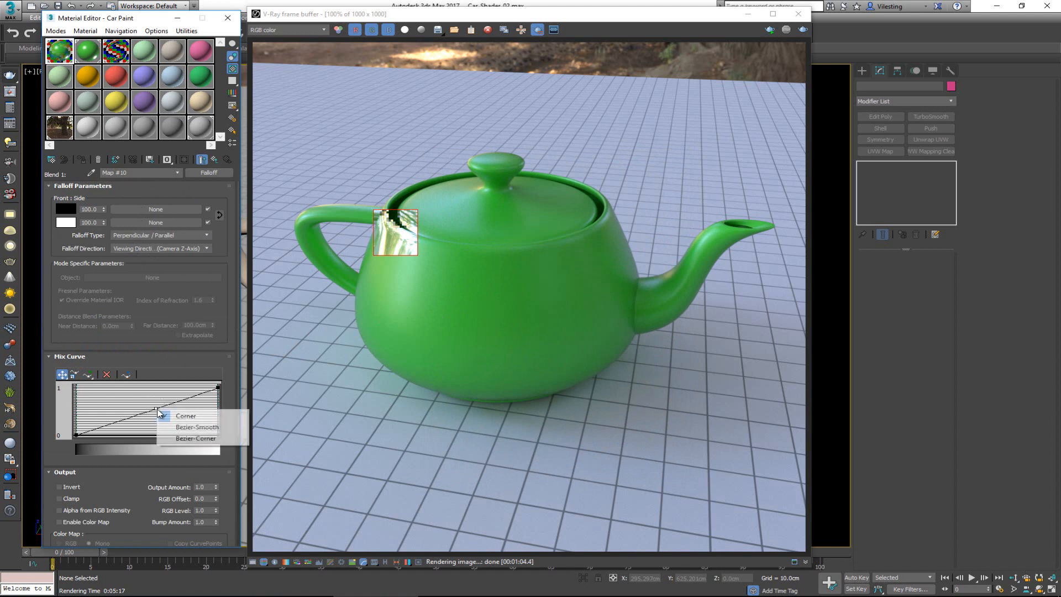
click(190, 428)
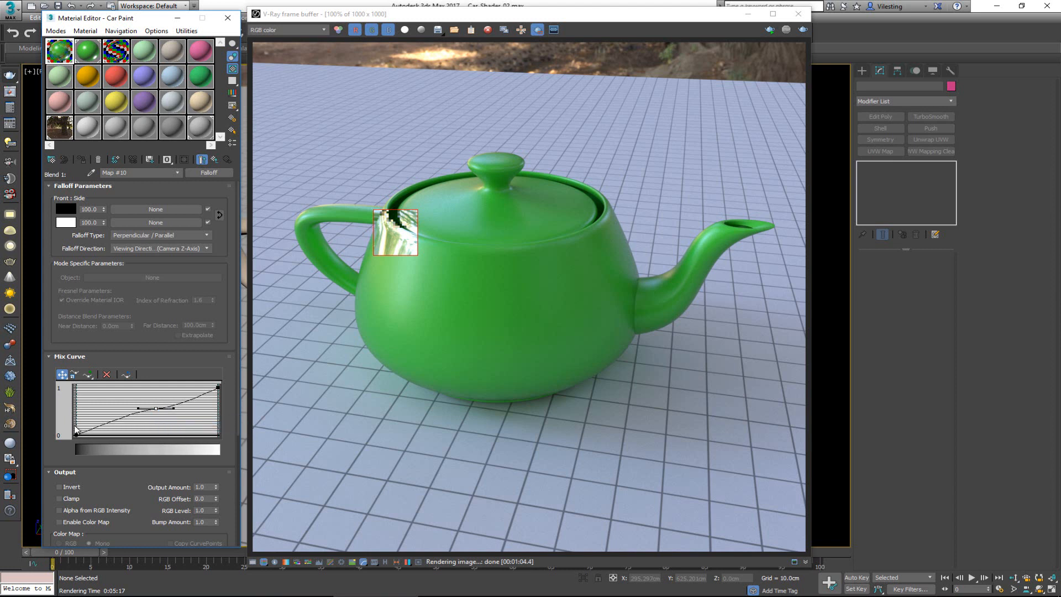
Raise the mix curve's start to about a quarter height, level the middle point with it and lengthen its tangent for a late, steep rise.
drag(93, 438, 77, 424)
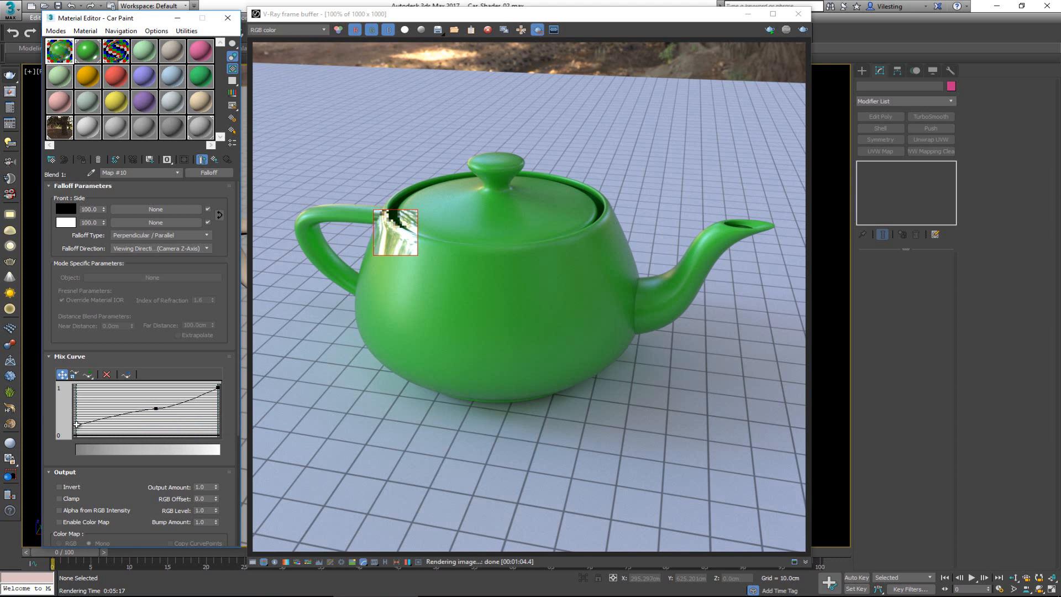
click(157, 409)
drag(158, 410, 154, 425)
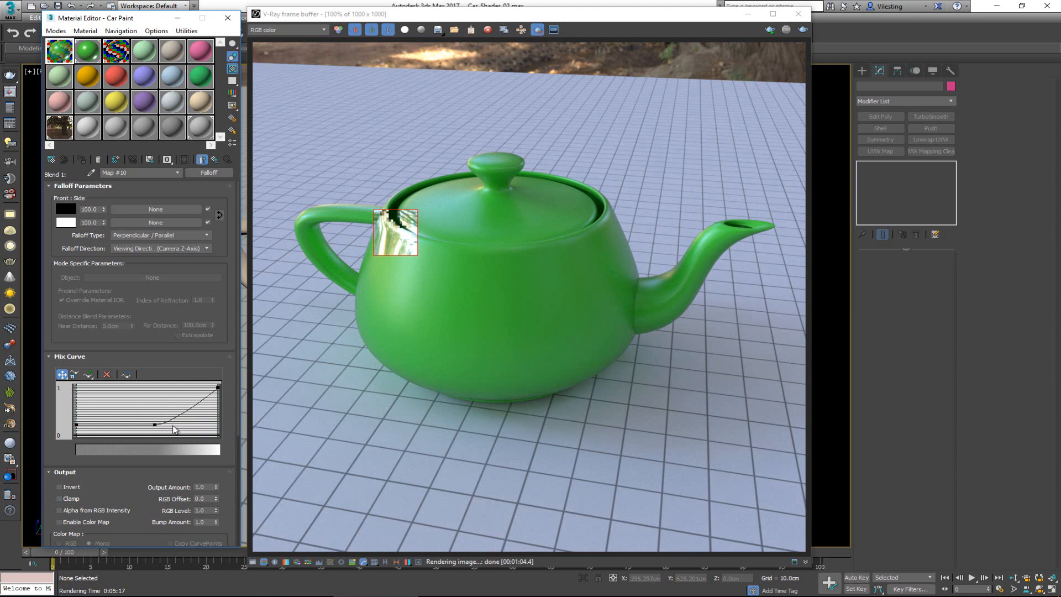
drag(173, 424, 195, 424)
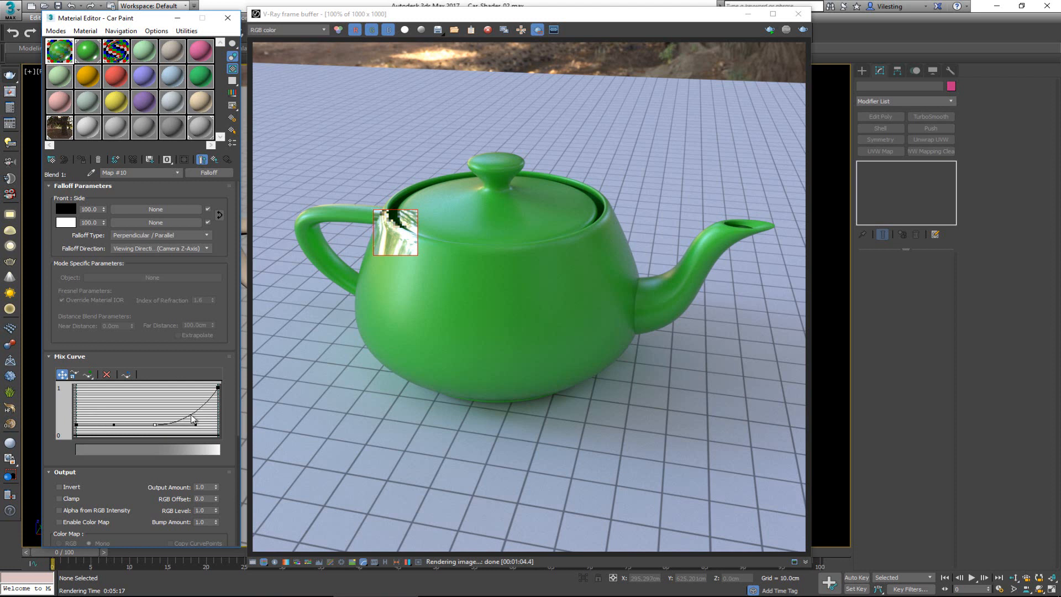
click(147, 416)
drag(169, 416, 62, 439)
click(216, 161)
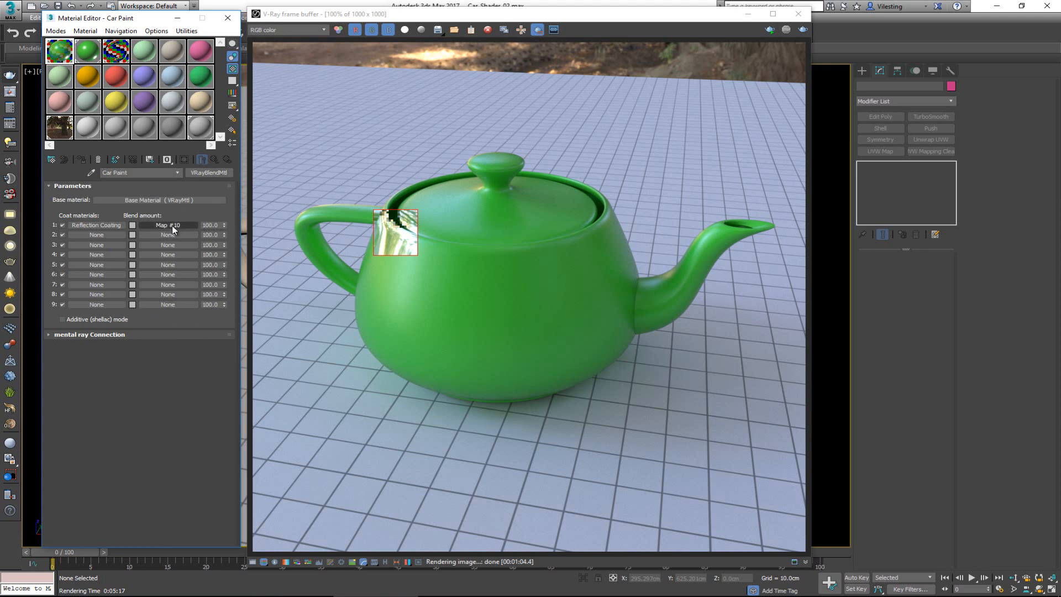
Rename the Falloff map in coat 1's blend amount "Reflection Curve" and return to the Car Paint material.
click(171, 225)
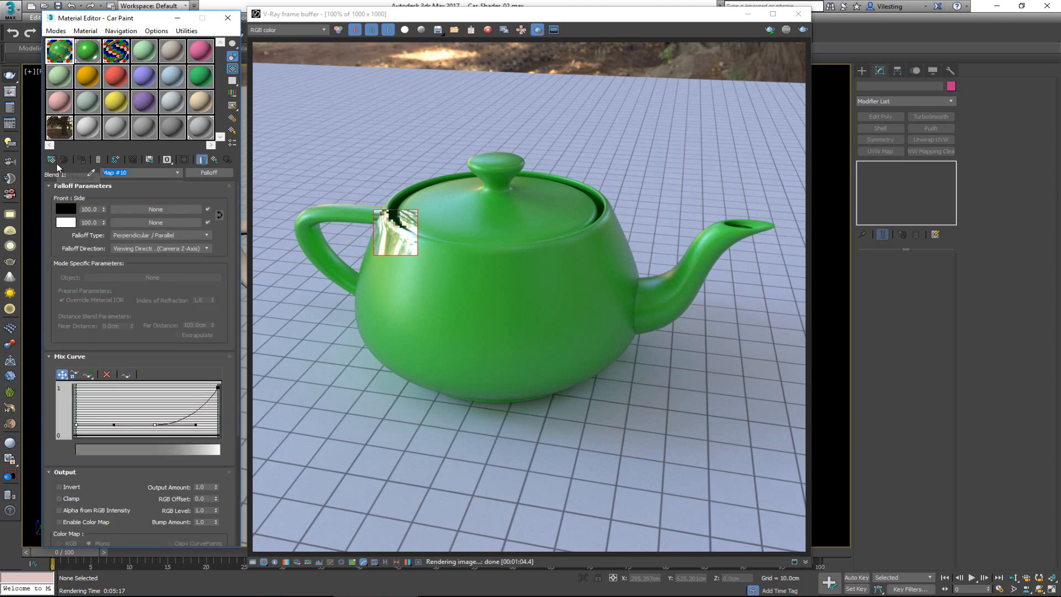
text(Reflection Map)
drag(142, 173, 130, 173)
text(Curve)
click(215, 160)
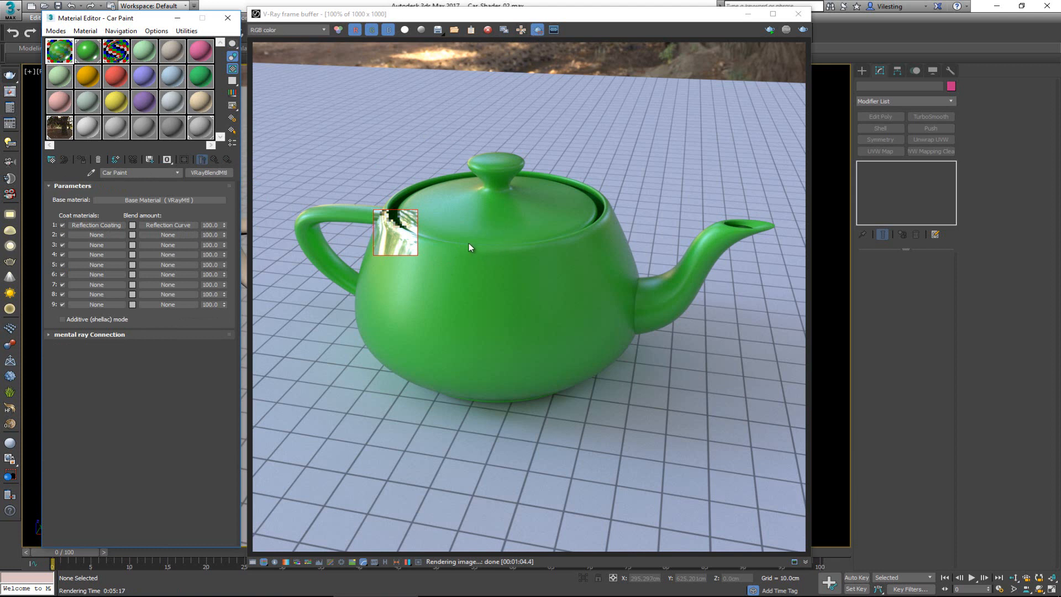
Render a region on the front of the teapot's body below the lid and examine the coat's reflections up close.
drag(434, 240, 556, 357)
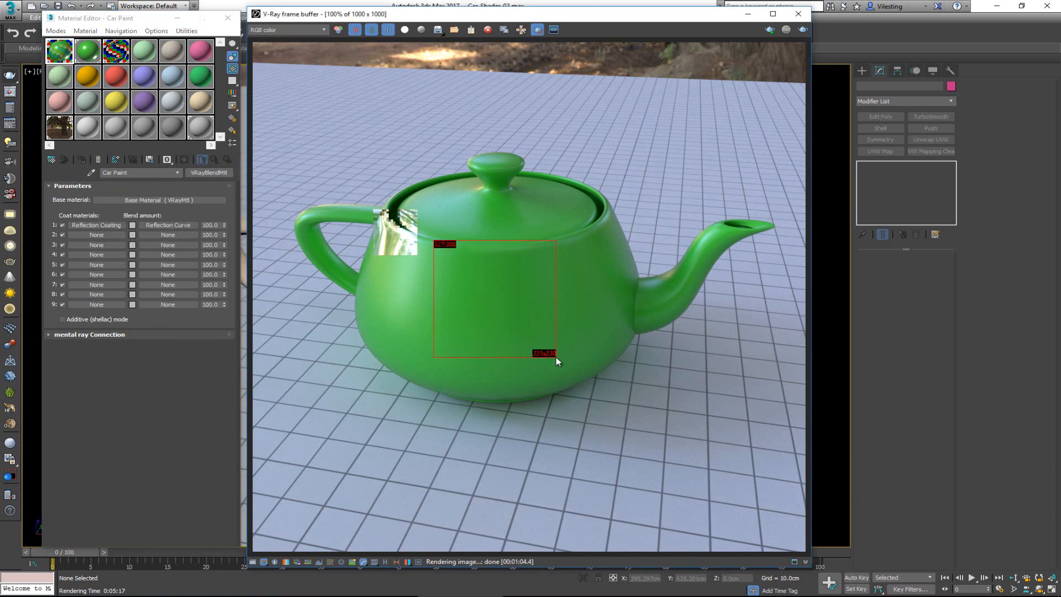
click(804, 36)
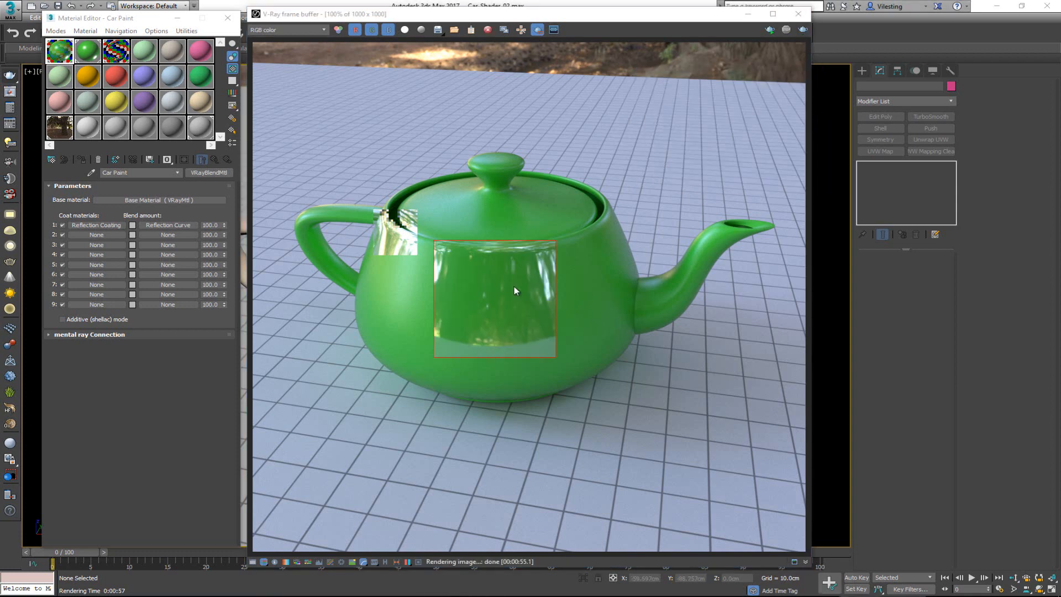
scroll(483, 277, up, 2)
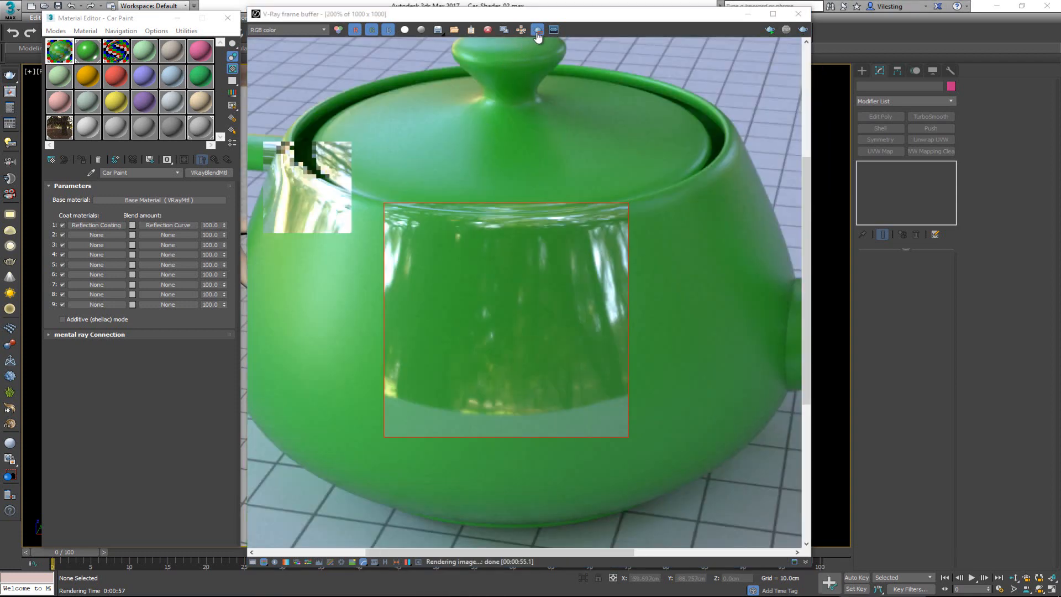
scroll(443, 309, up, 2)
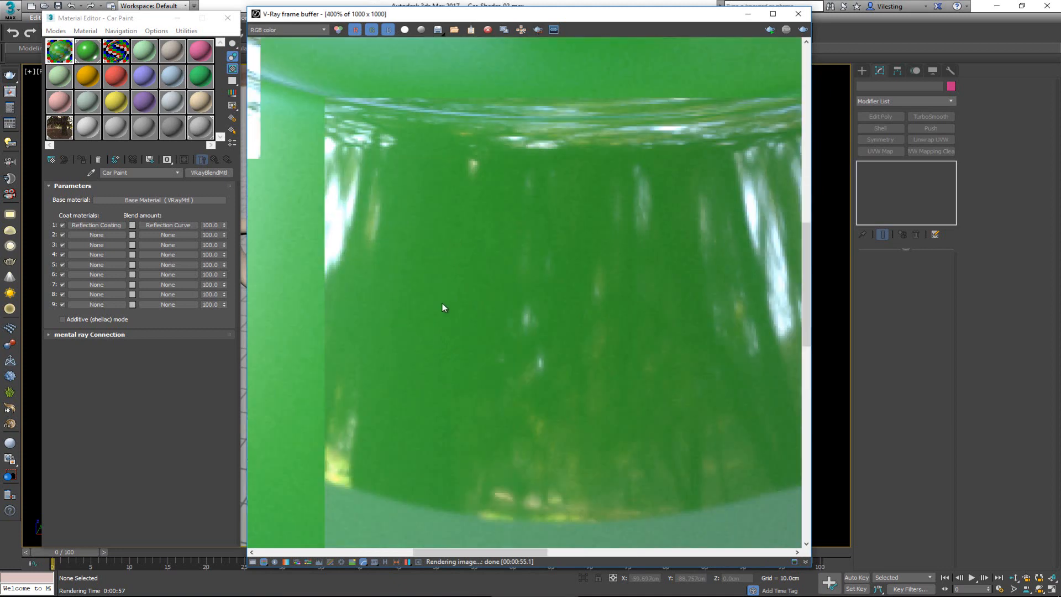
middle_drag(399, 208, 355, 254)
scroll(486, 184, down, 2)
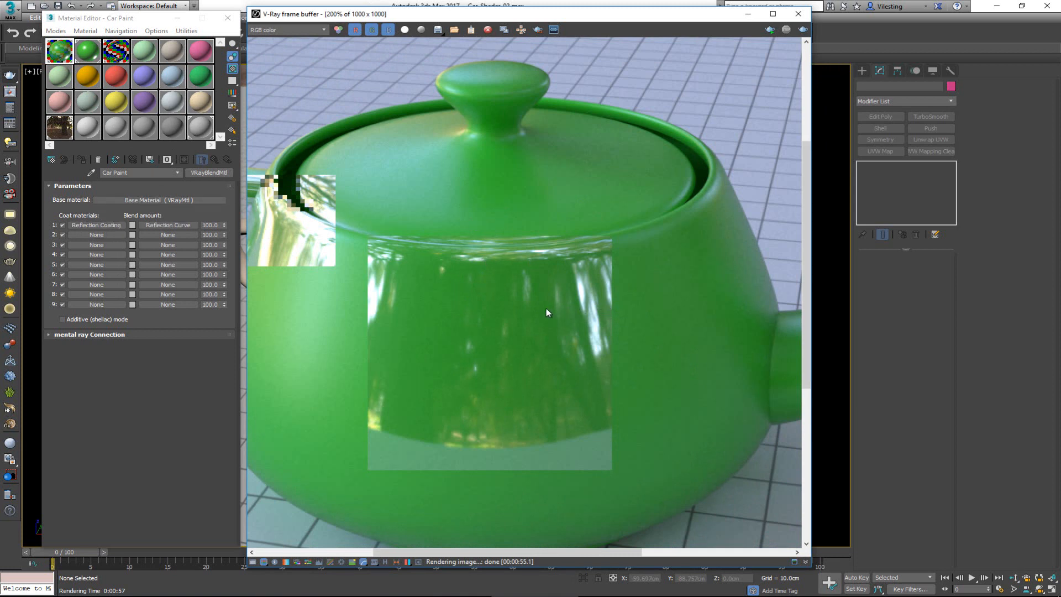
scroll(546, 312, down, 1)
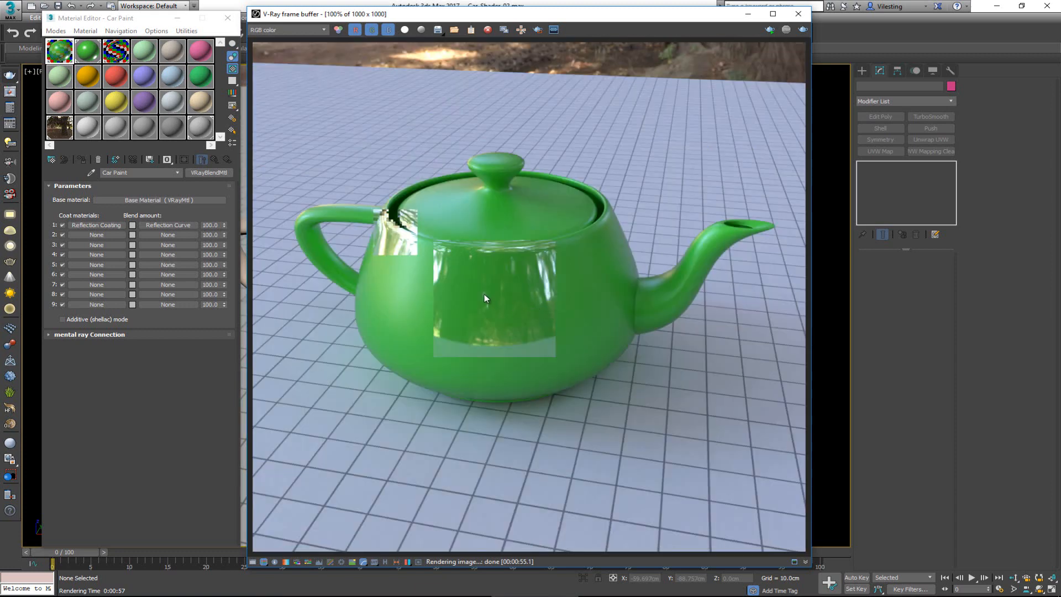
scroll(484, 298, up, 1)
scroll(485, 299, down, 1)
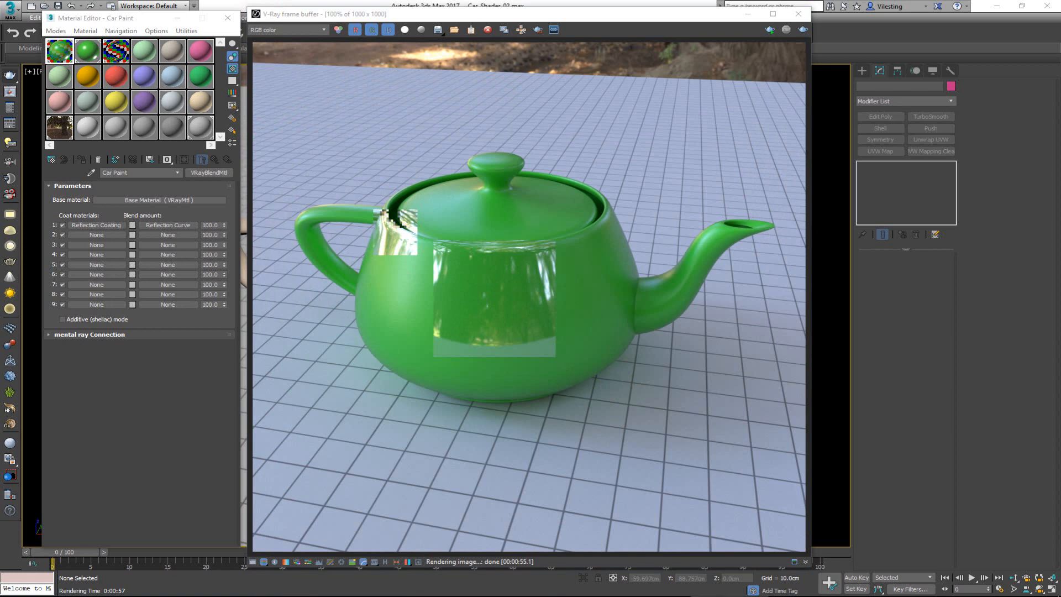
Bring the car paint reference photo D02 into view, examine its metallic flakes up close and move the photo back out of the way.
mouse_move(0, 69)
mouse_down()
mouse_move(274, 69)
mouse_move(615, 53)
mouse_move(711, 36)
mouse_up()
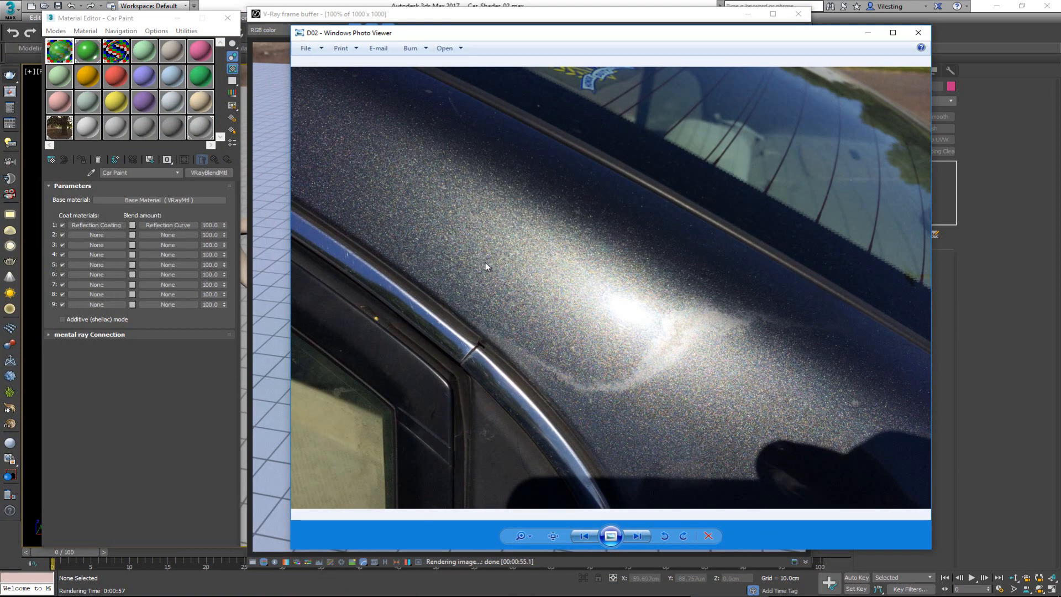
scroll(498, 298, up, 5)
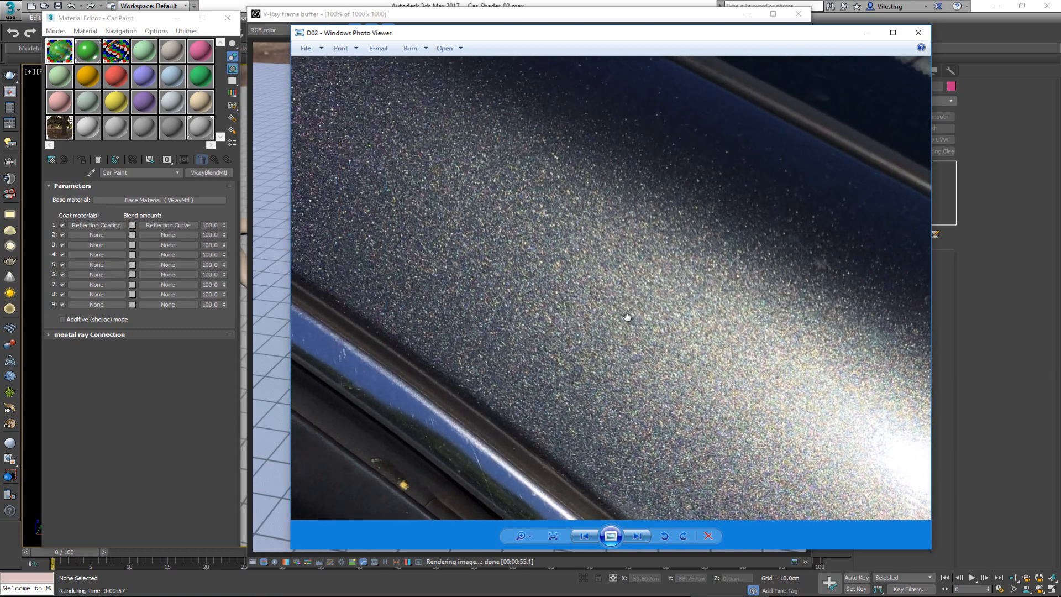
drag(628, 317, 692, 411)
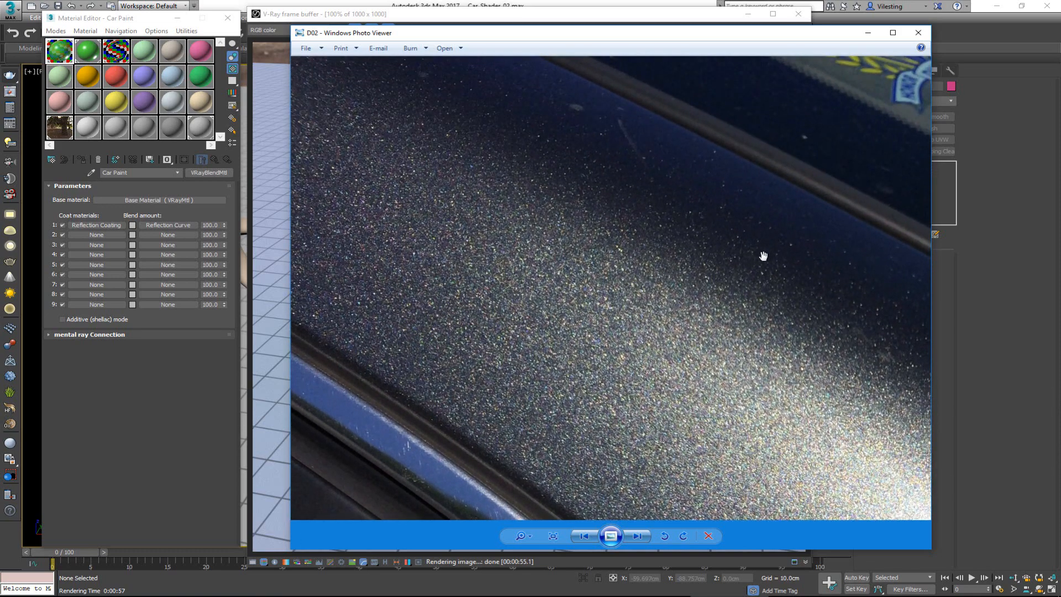
scroll(489, 279, up, 2)
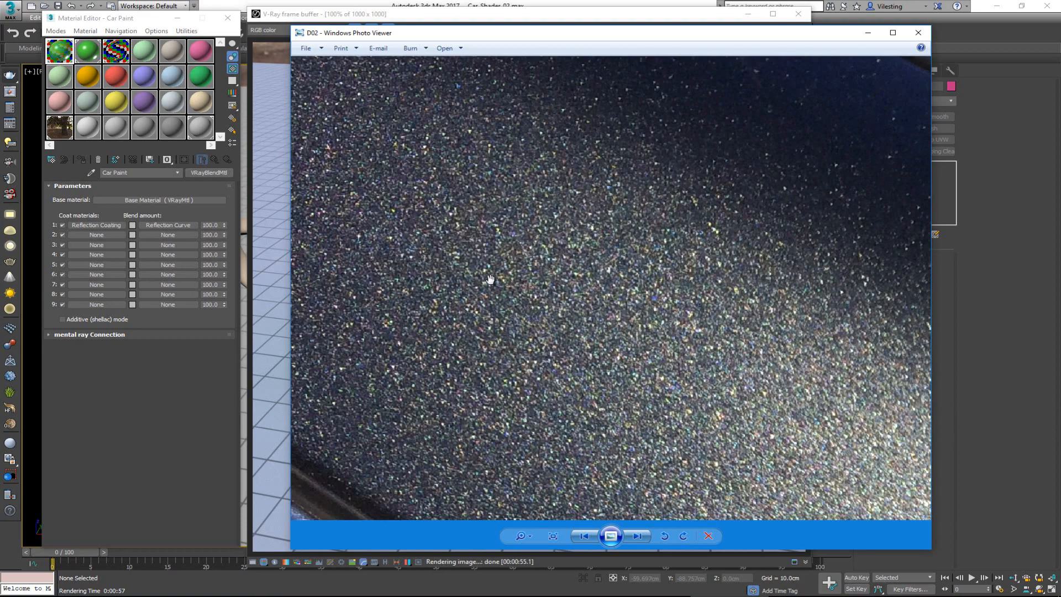
drag(542, 258, 476, 228)
drag(594, 420, 526, 386)
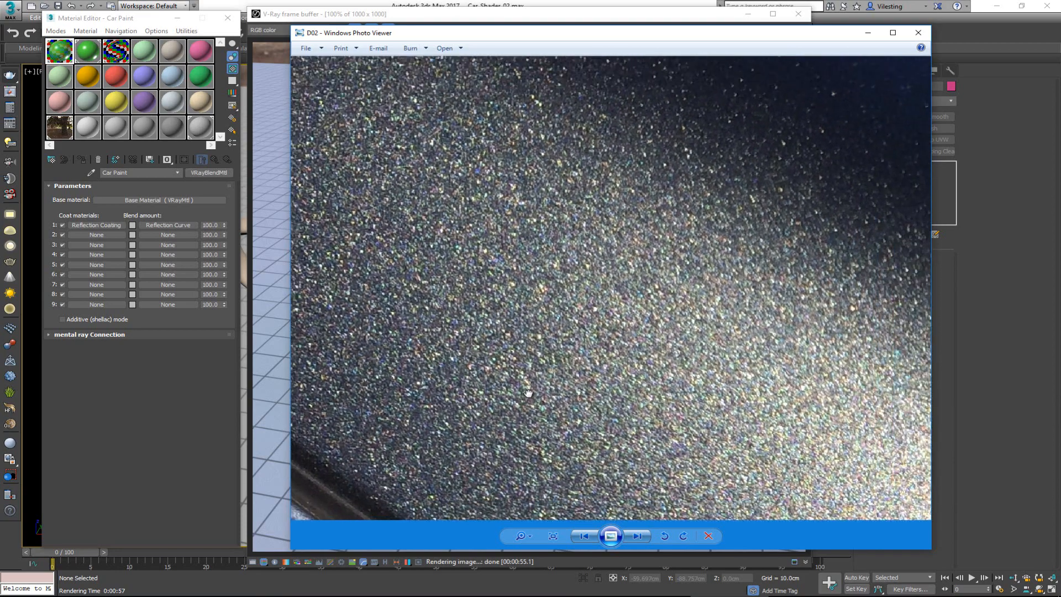
drag(495, 172, 790, 464)
scroll(457, 221, down, 4)
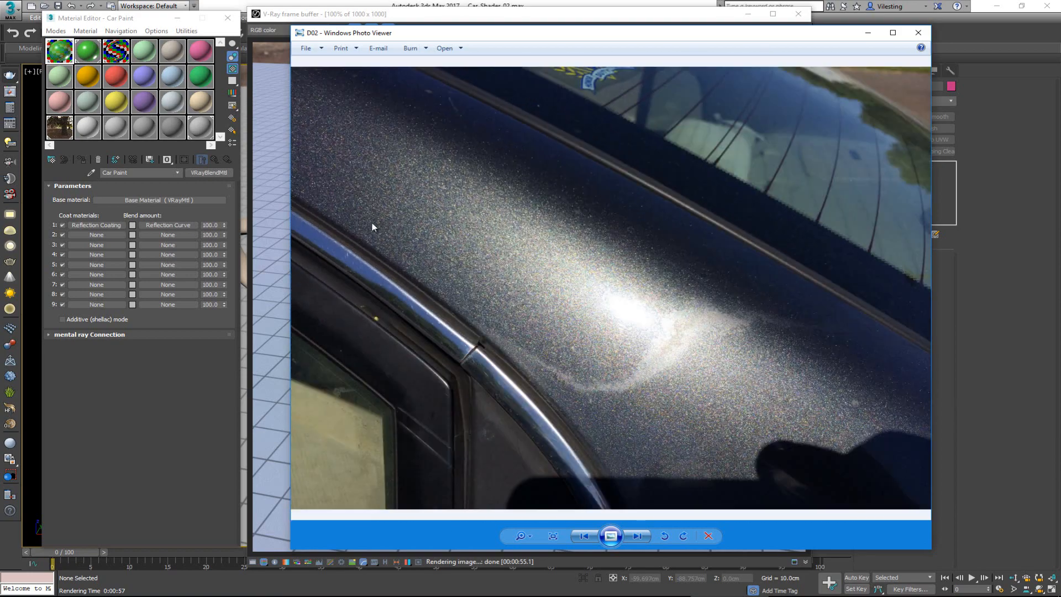
scroll(372, 226, up, 1)
scroll(372, 226, down, 2)
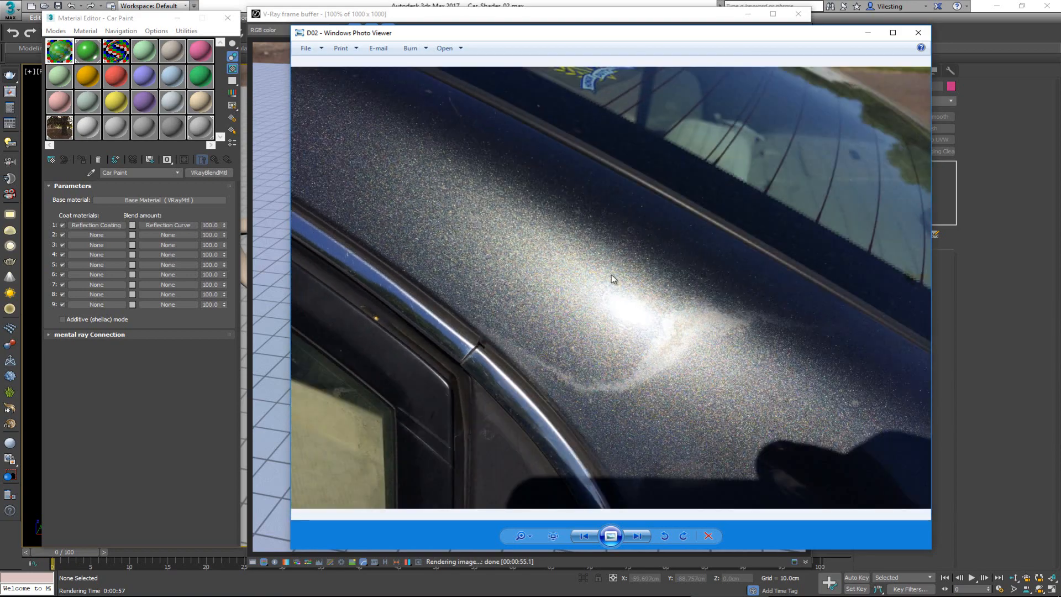
drag(532, 38, 448, 45)
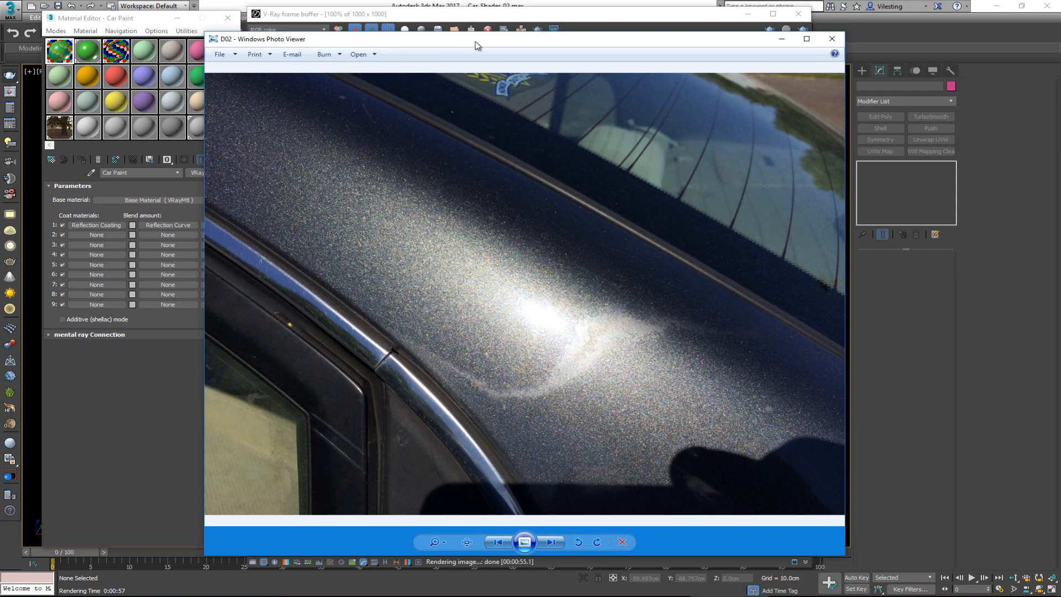
drag(476, 43, 0, 47)
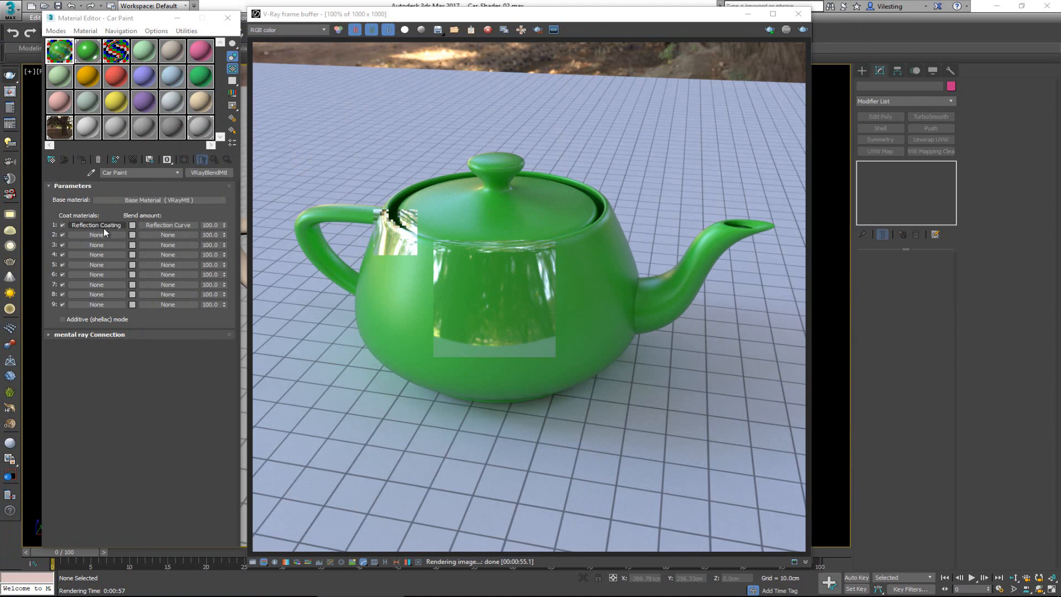
Swap the Reflection Coating material and its Reflection Curve blend map from coat 1 into the empty coat 2 slots.
click(61, 54)
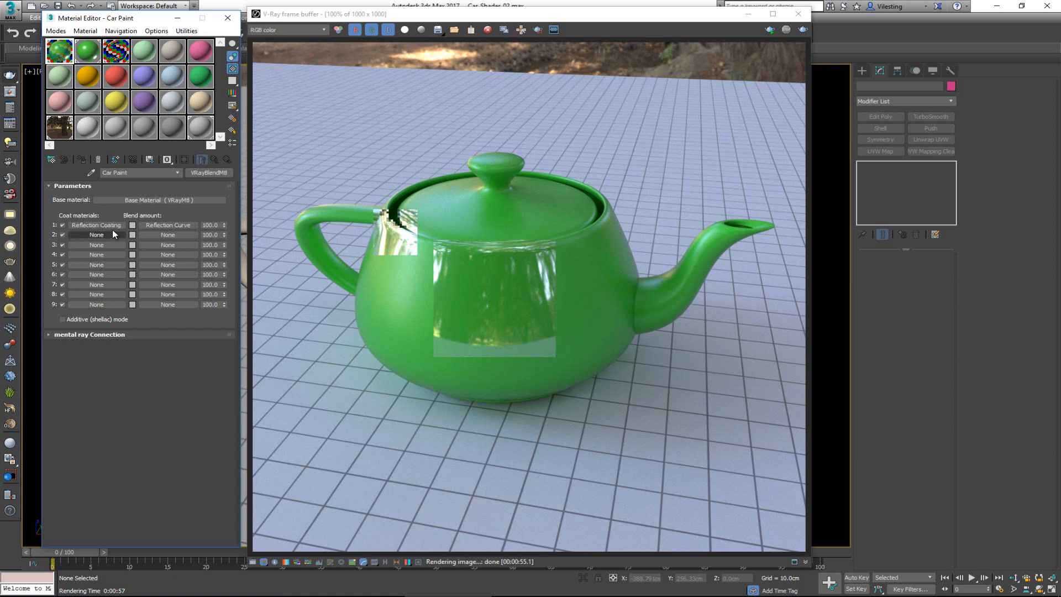
drag(108, 226, 106, 235)
click(123, 312)
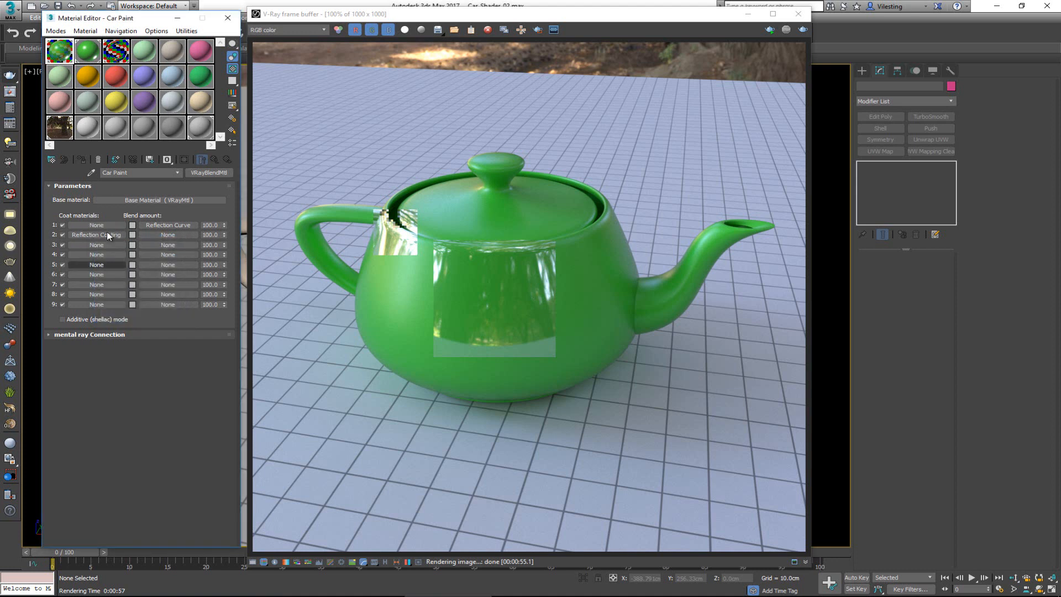
drag(156, 237, 156, 237)
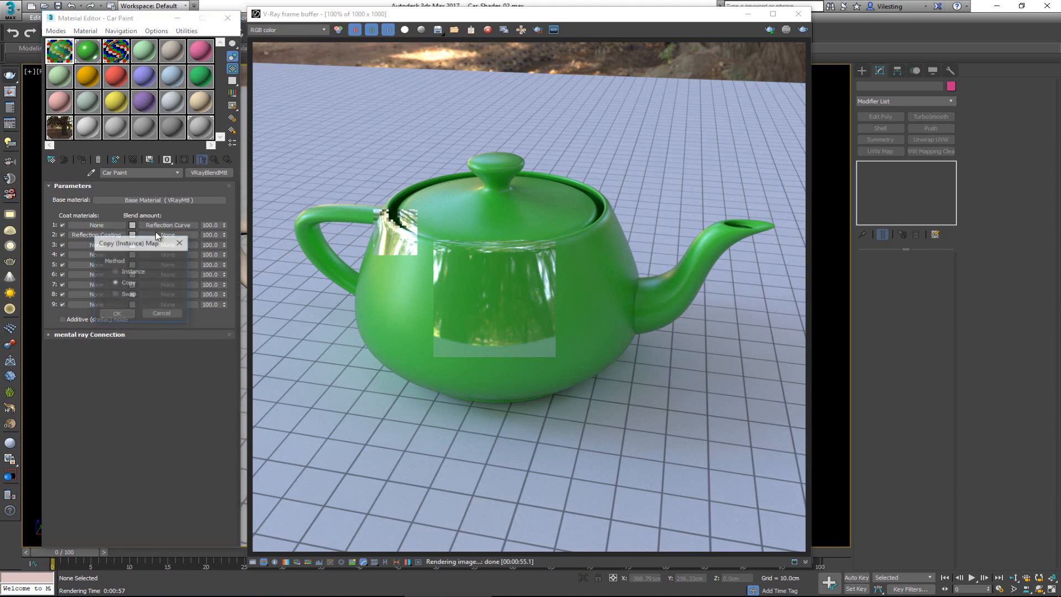
click(124, 313)
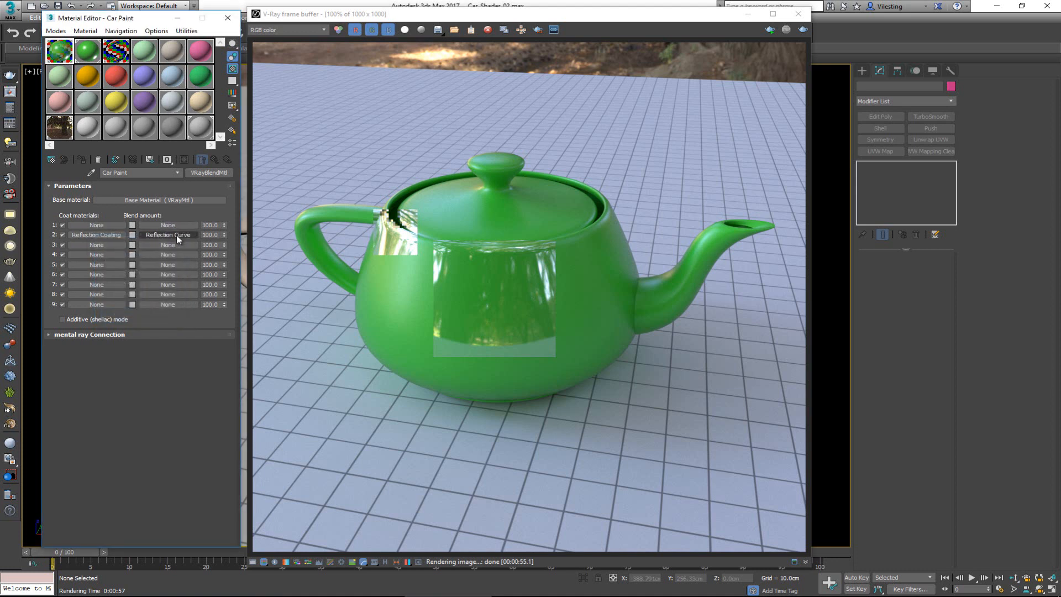
Assign a VRayStochasticFlakesMtl as the coat 1 material.
click(97, 225)
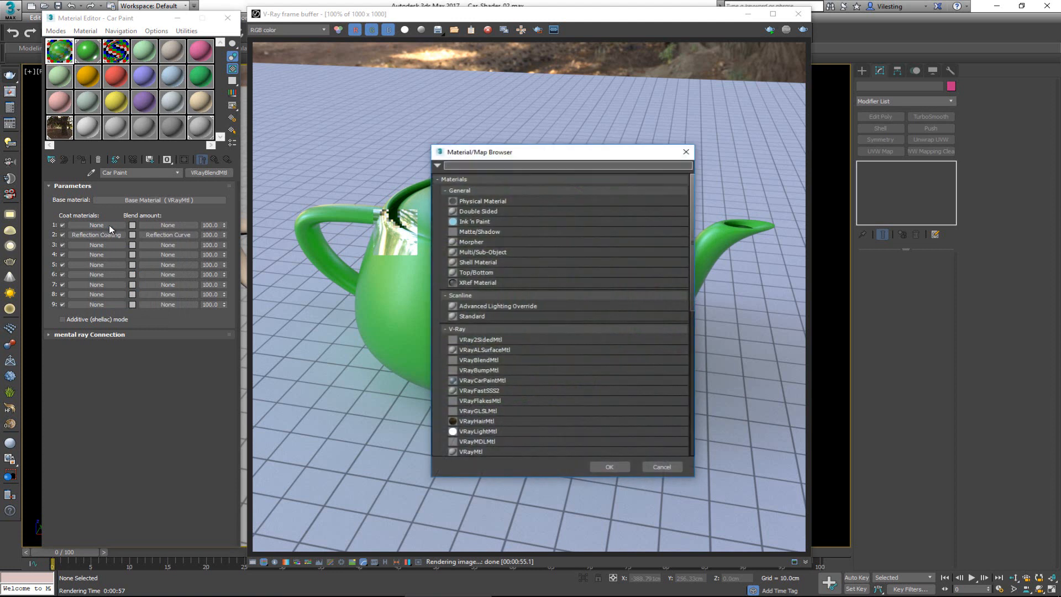
scroll(514, 312, down, 3)
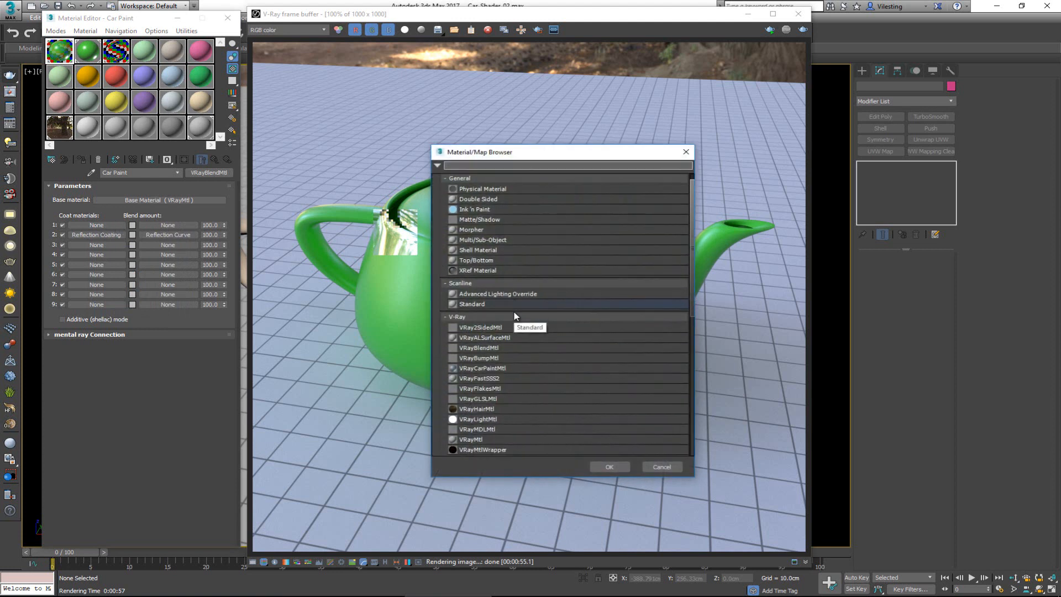
scroll(514, 316, down, 1)
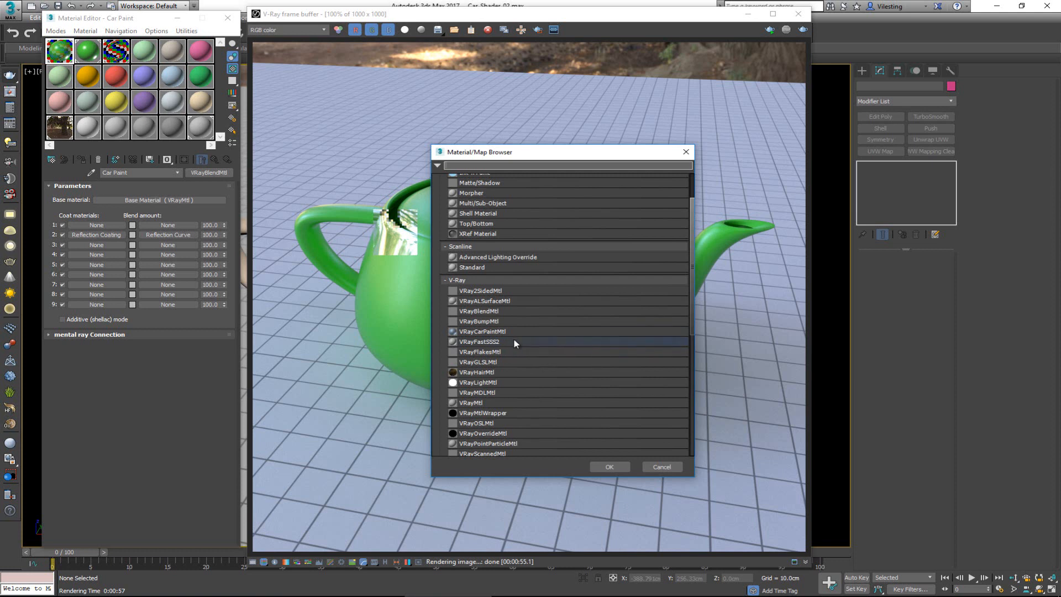
scroll(513, 341, down, 3)
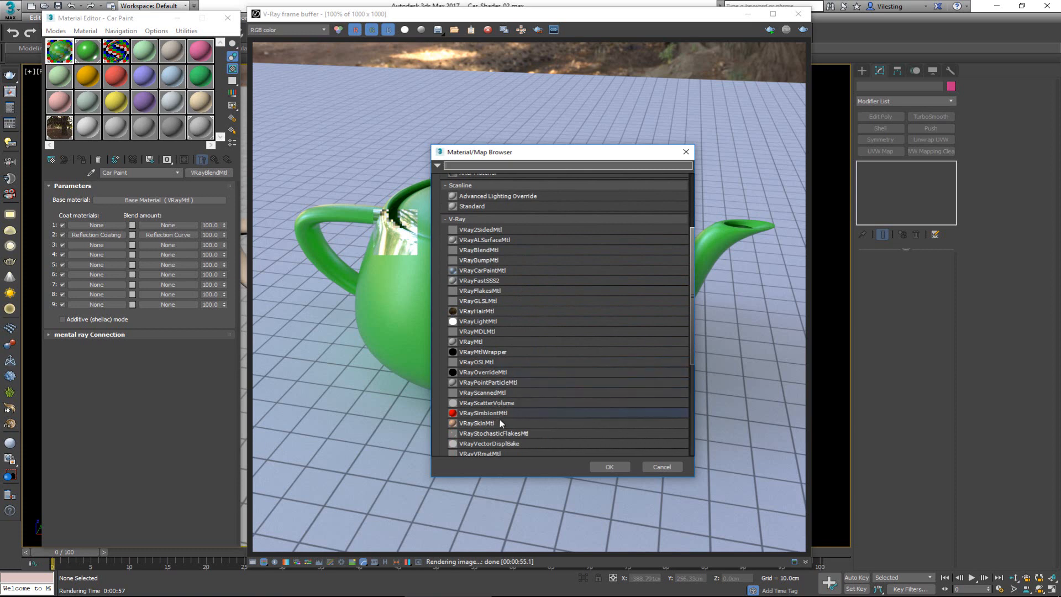
click(505, 433)
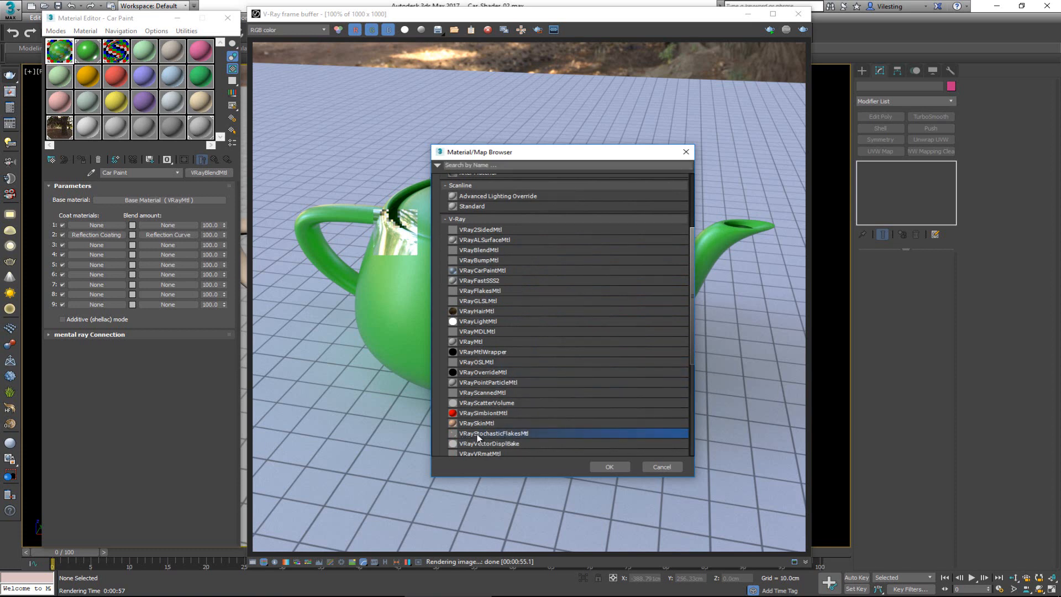
double_click(481, 433)
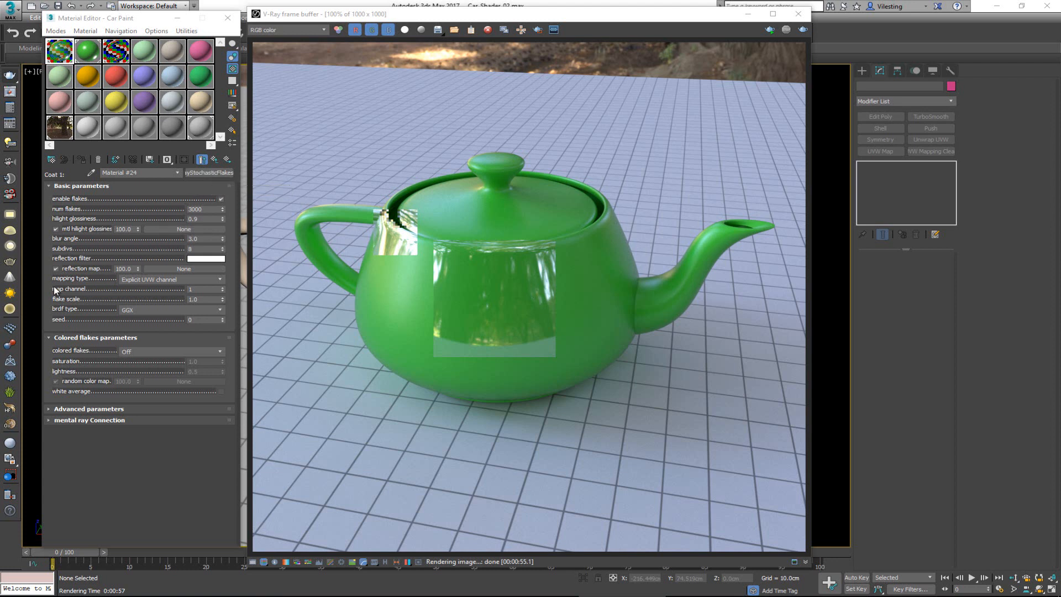
Set the flakes material's mapping type to Triplanar from Object XYZ.
click(167, 456)
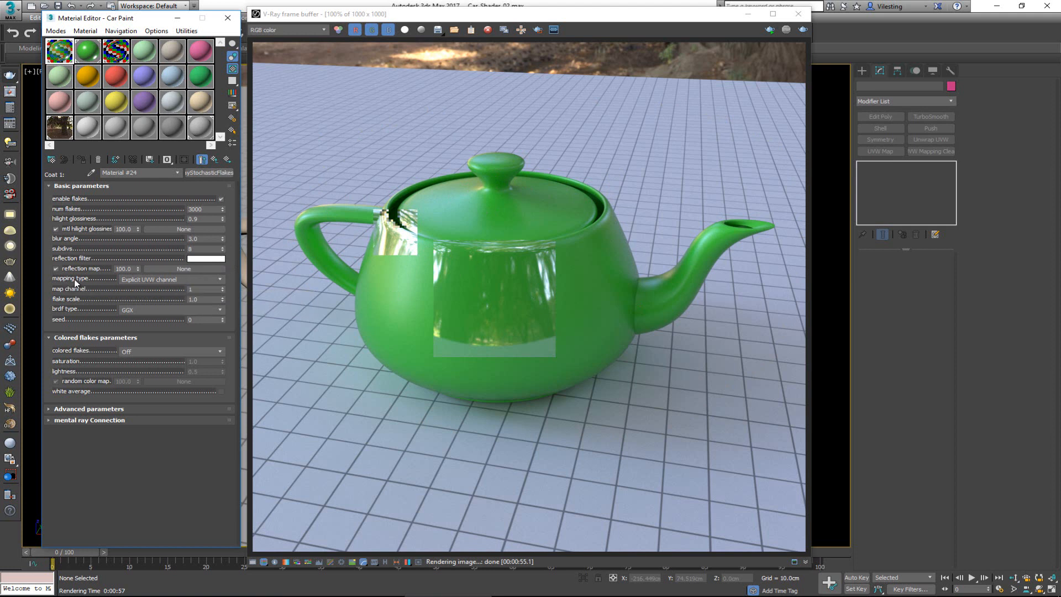
click(150, 280)
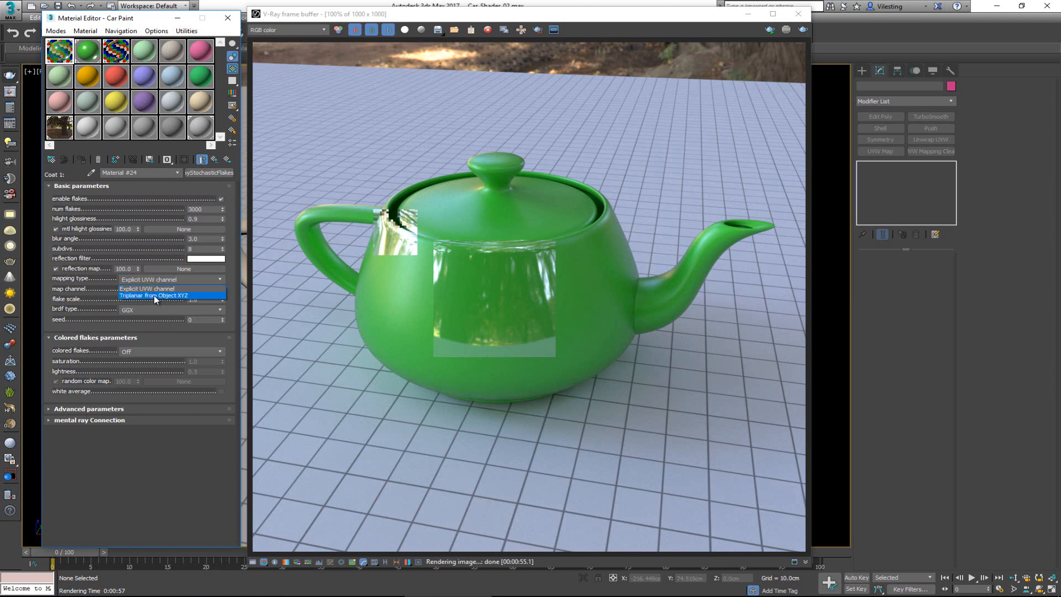
click(155, 296)
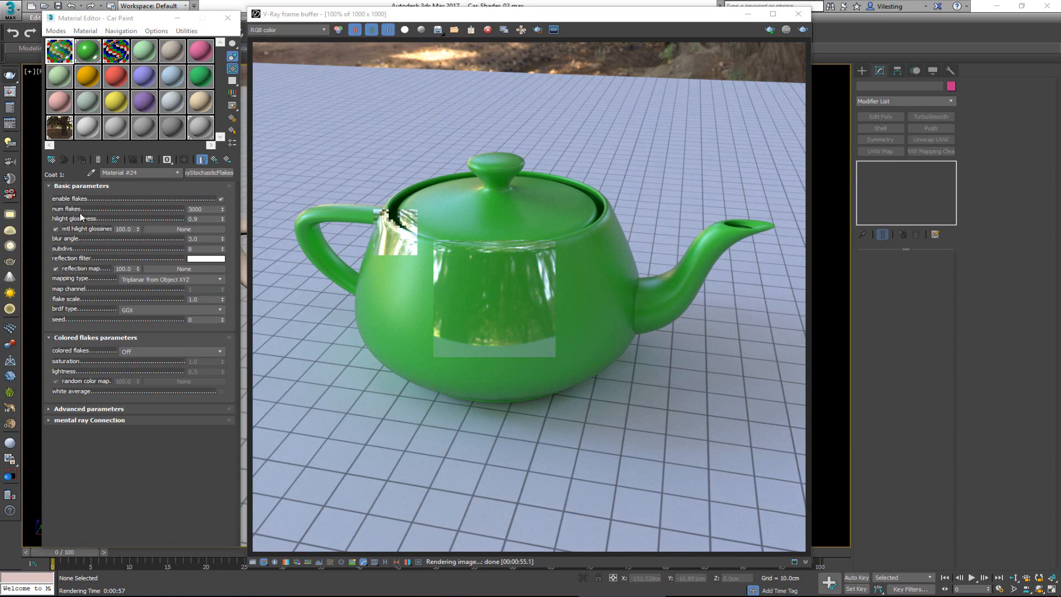
Set the number of flakes to 10000 and the hilight glossiness to 0.65.
drag(208, 212, 186, 209)
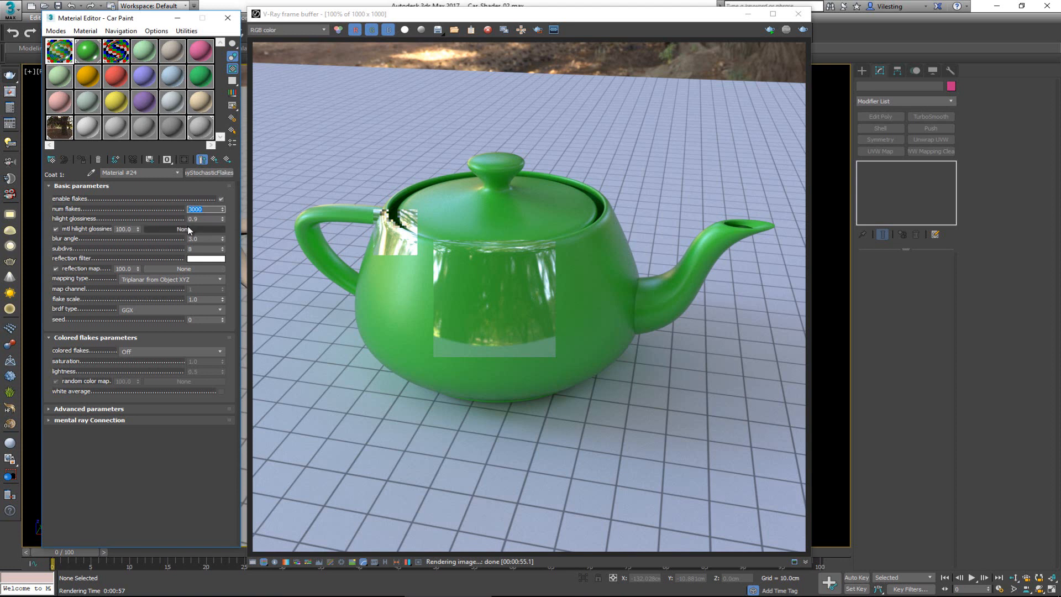
text(100)
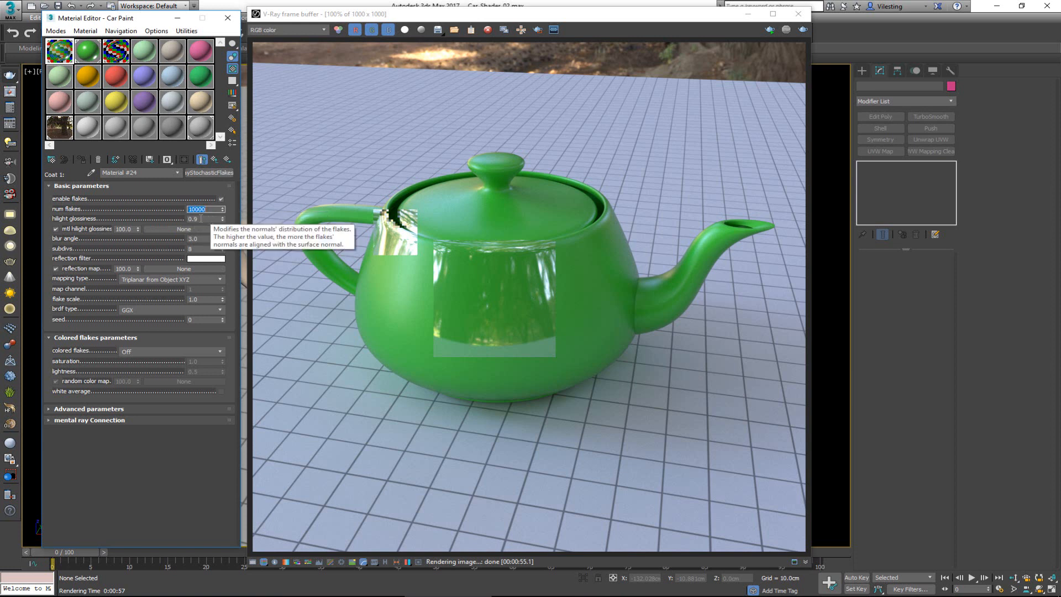
click(200, 218)
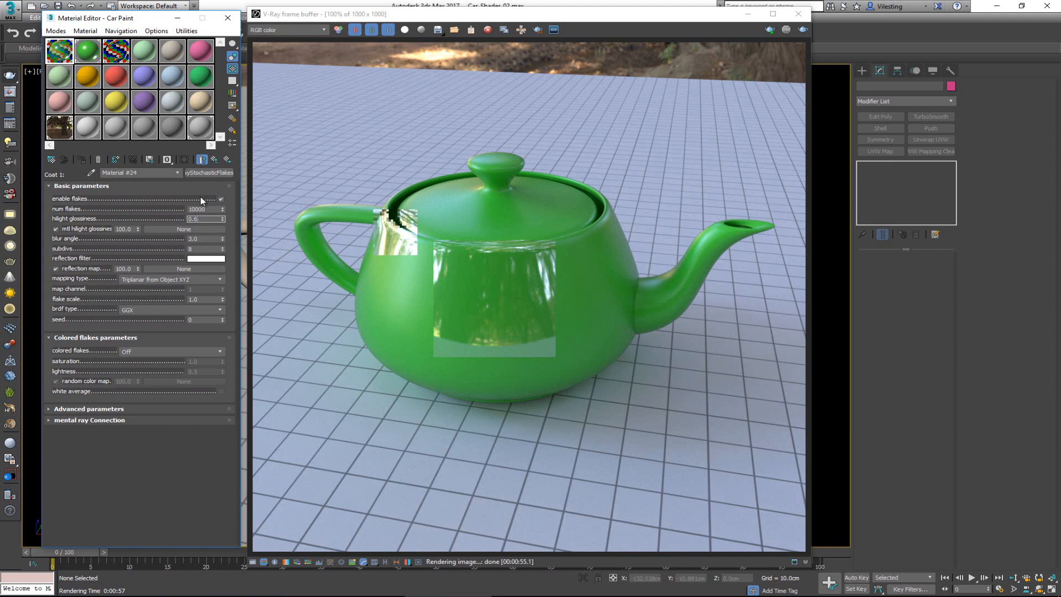
key(Return)
Show an enlarged preview of the Car Paint sample and set the flakes material's flake scale to 0.01.
double_click(63, 50)
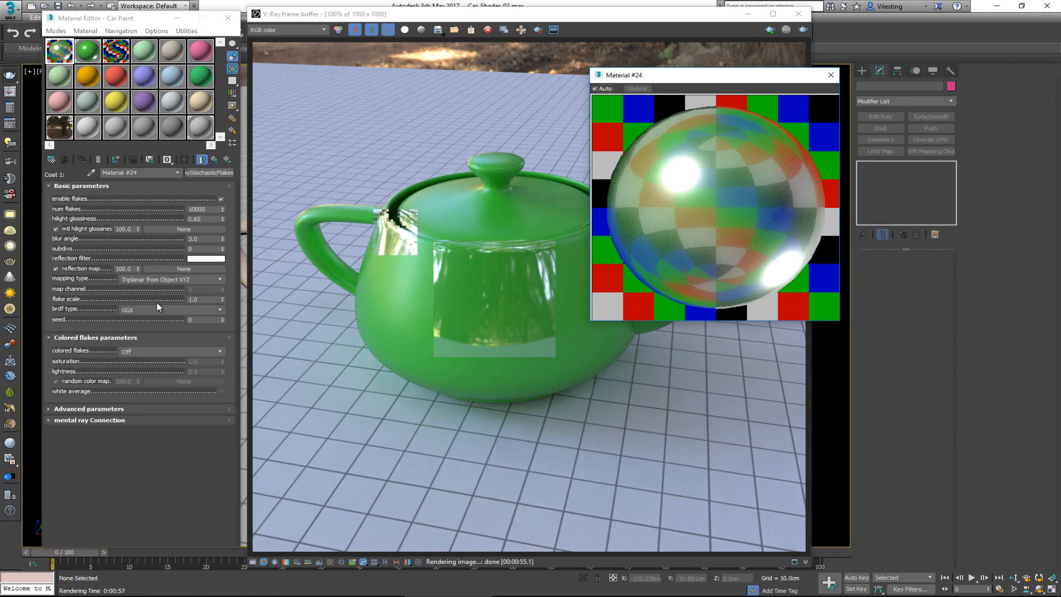
click(57, 300)
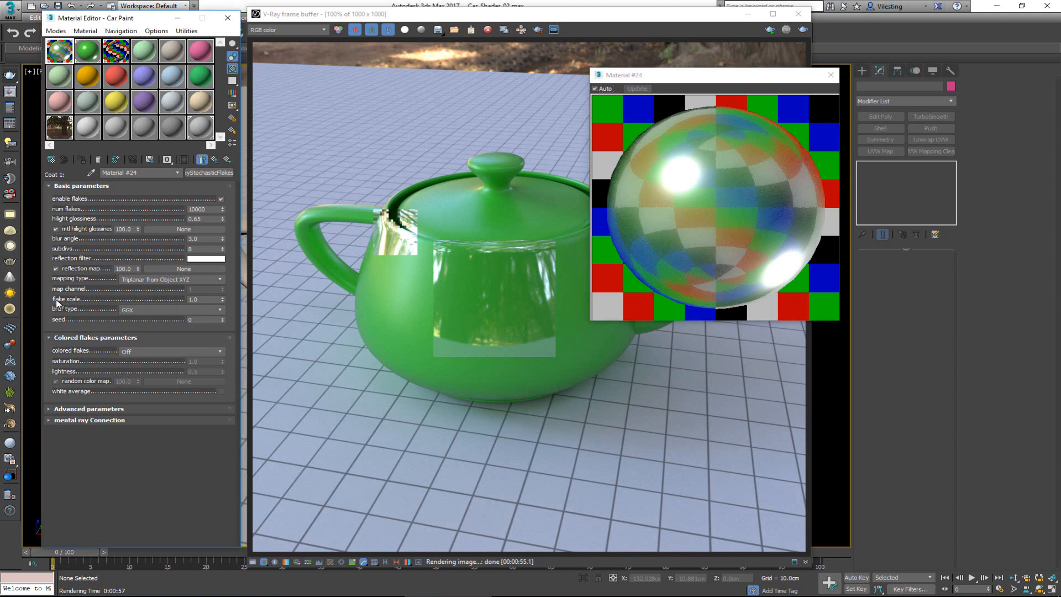
double_click(195, 299)
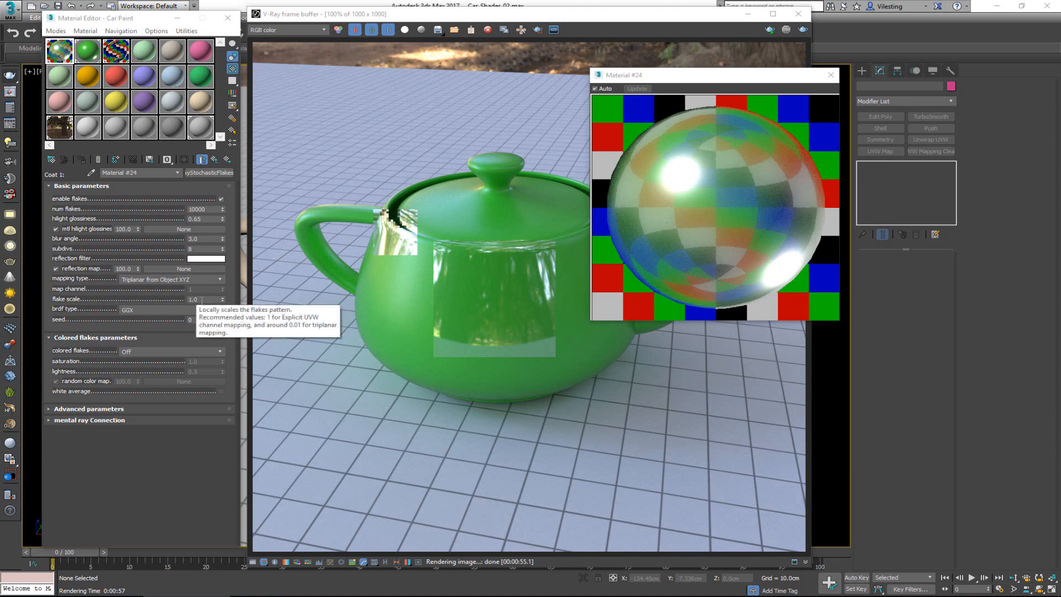
click(204, 299)
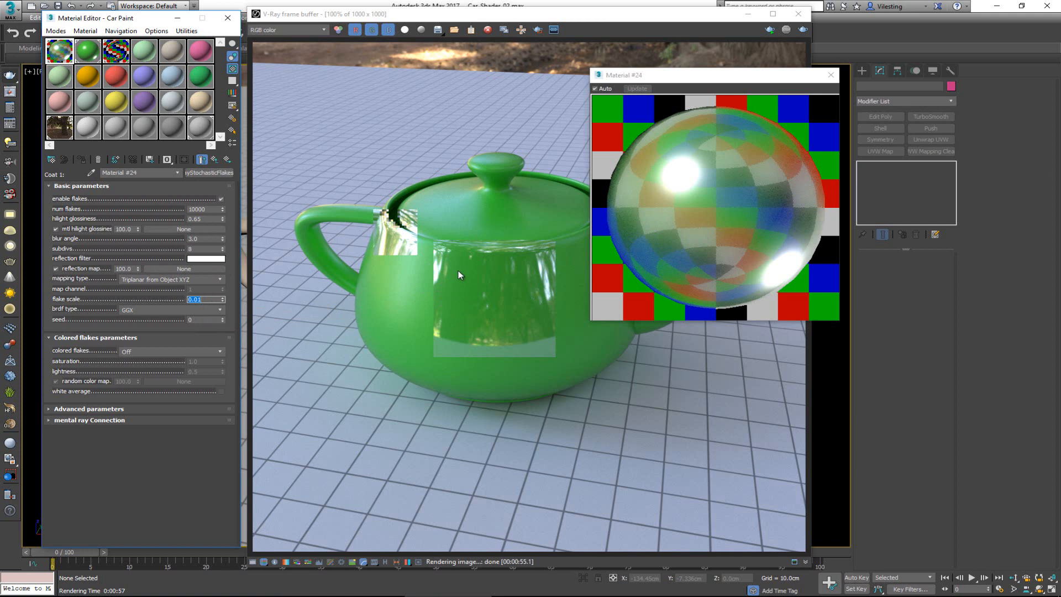
click(477, 267)
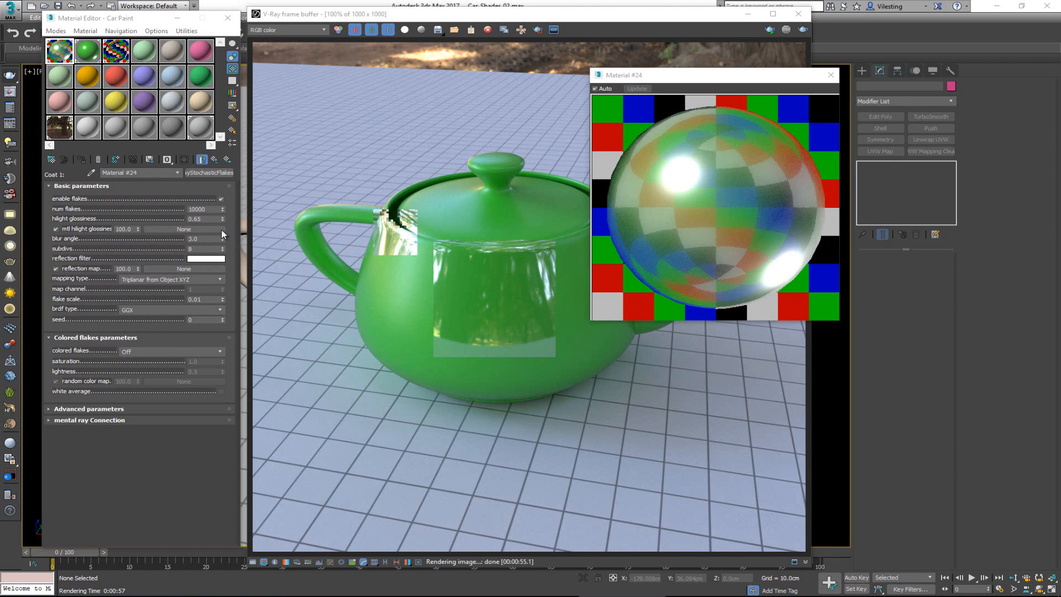
Set the flakes material's blur angle to 1.5 and subdivs to 32, and close the enlarged sample preview.
drag(207, 239, 170, 236)
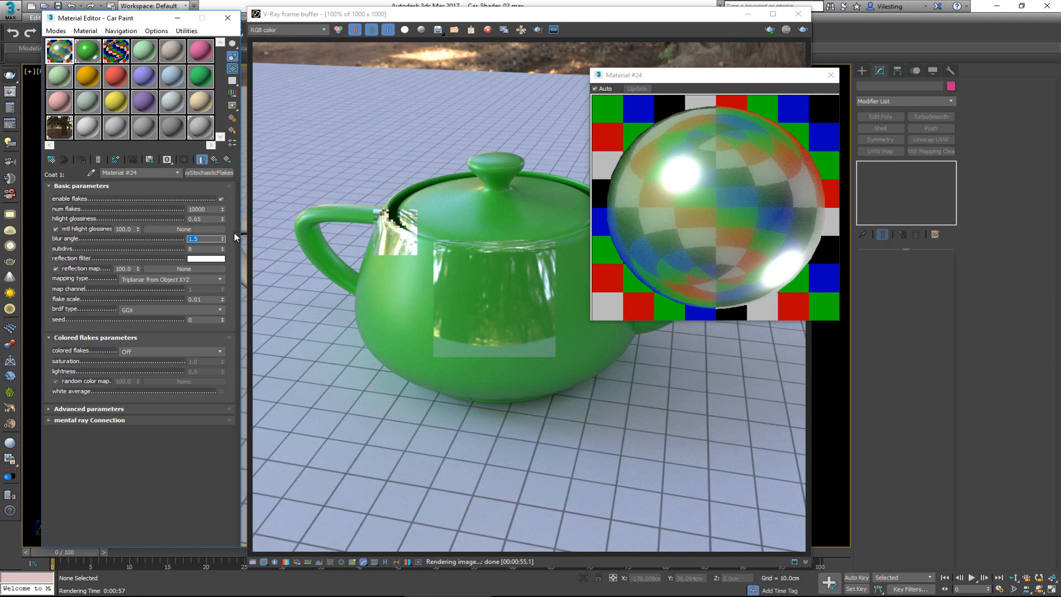
key(BackSpace)
text(1.5)
key(Tab)
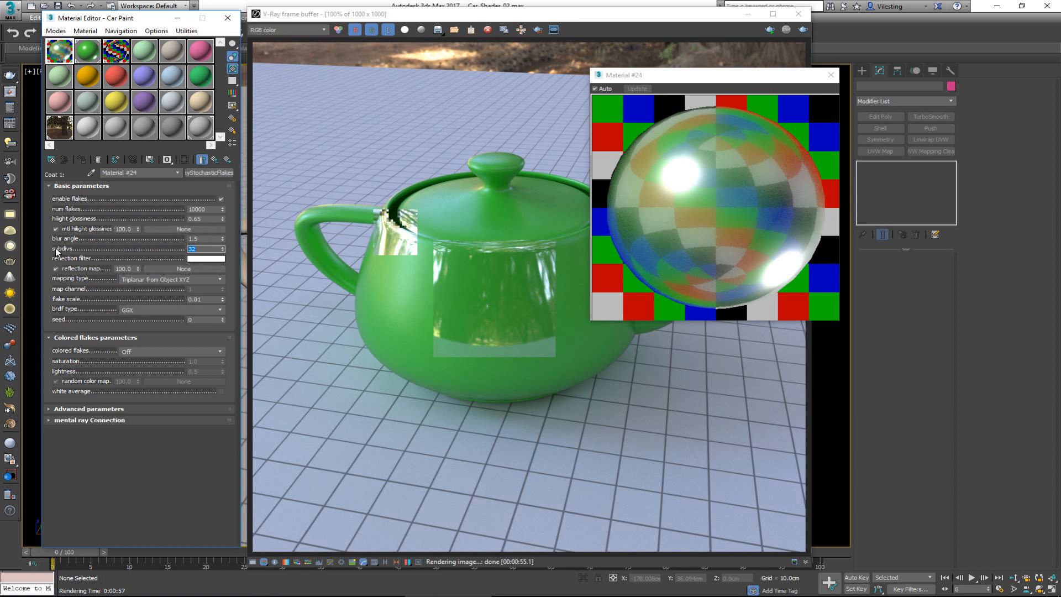
click(215, 161)
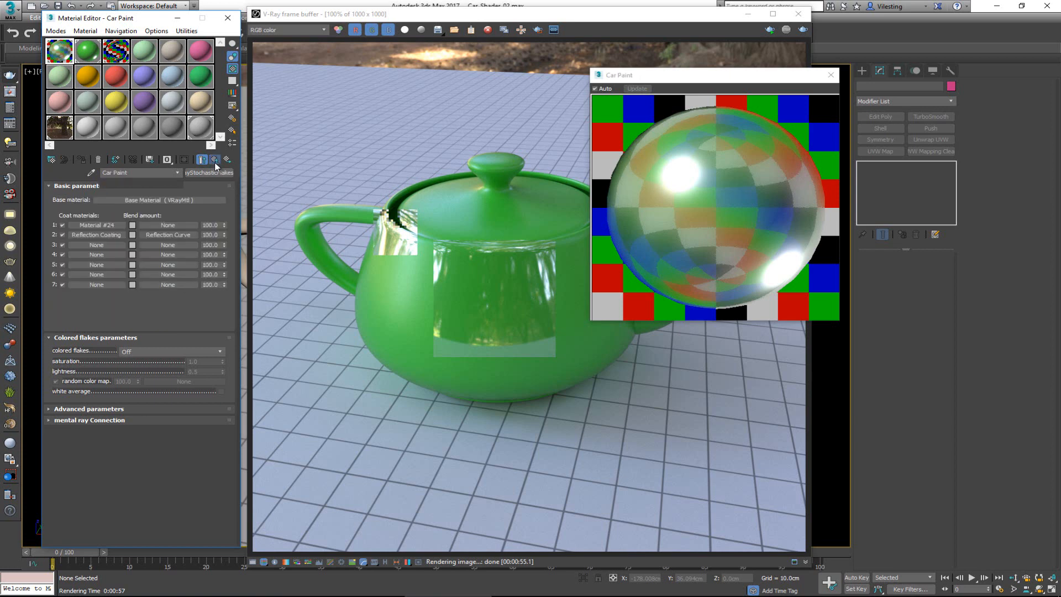
click(831, 75)
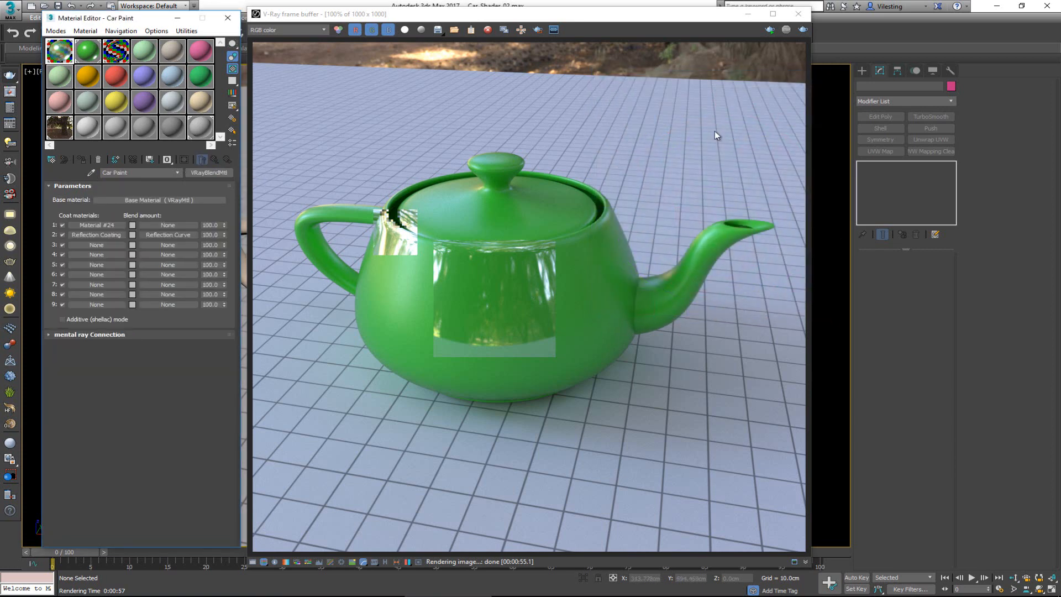
Render a region of about 307 × 122 pixels across the teapot's lower body and inspect the flakes up close.
click(537, 30)
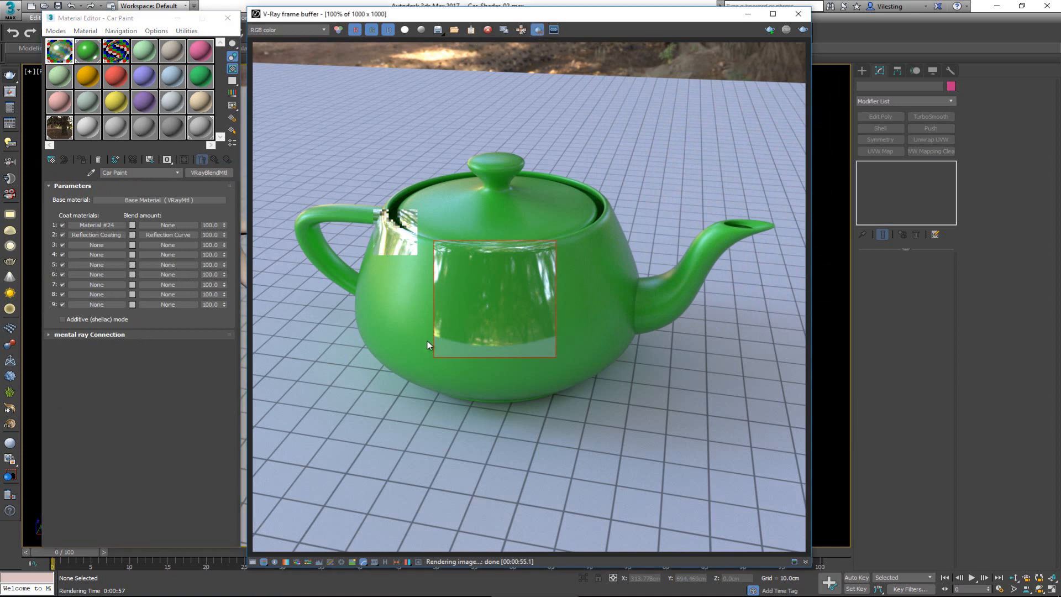
drag(413, 323, 582, 389)
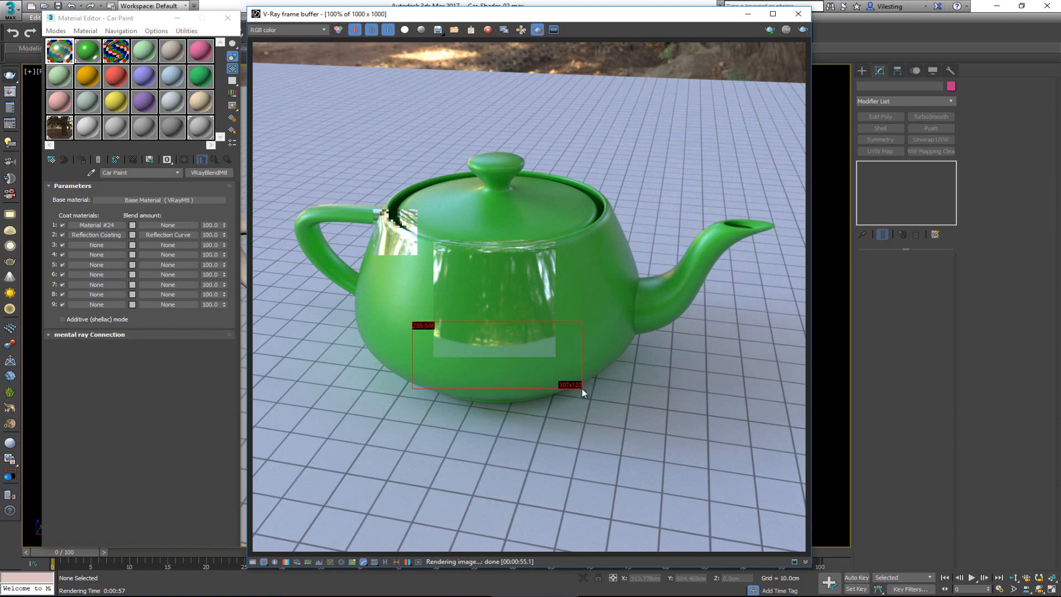
click(802, 30)
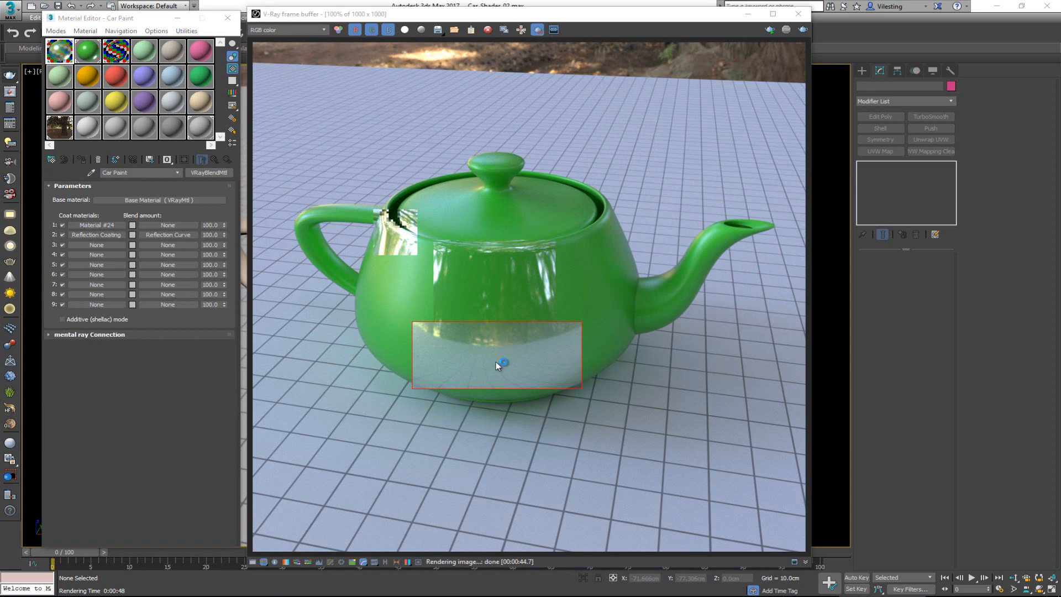
scroll(478, 349, up, 2)
scroll(379, 351, down, 1)
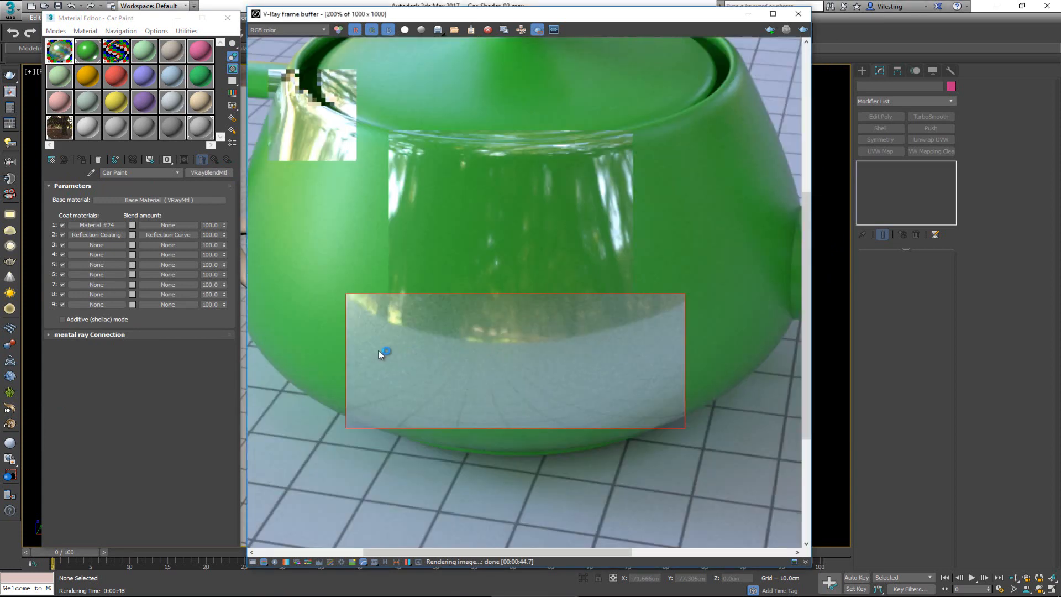
scroll(379, 350, up, 1)
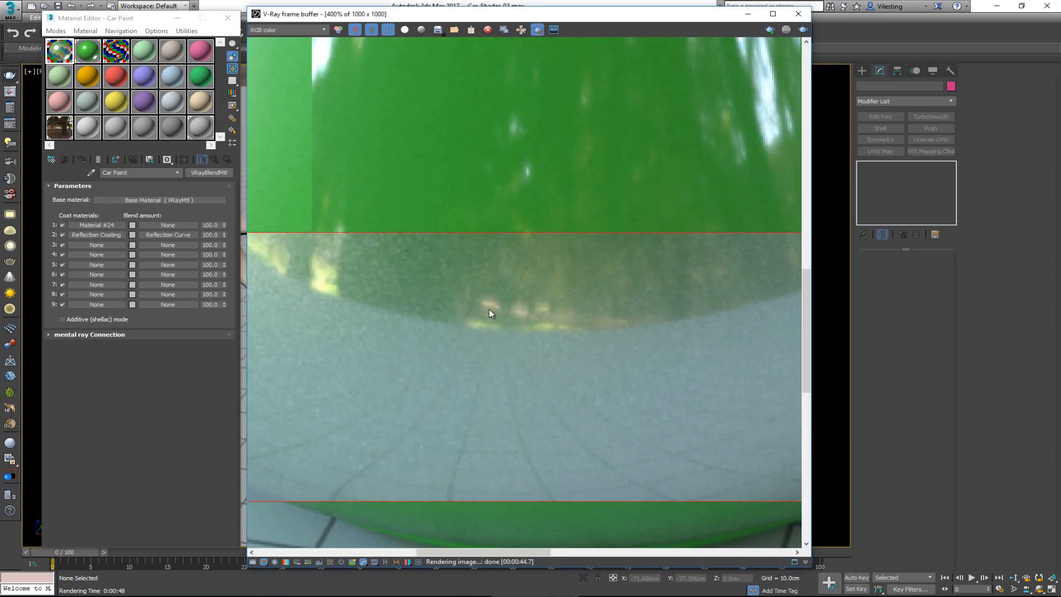
scroll(519, 317, down, 1)
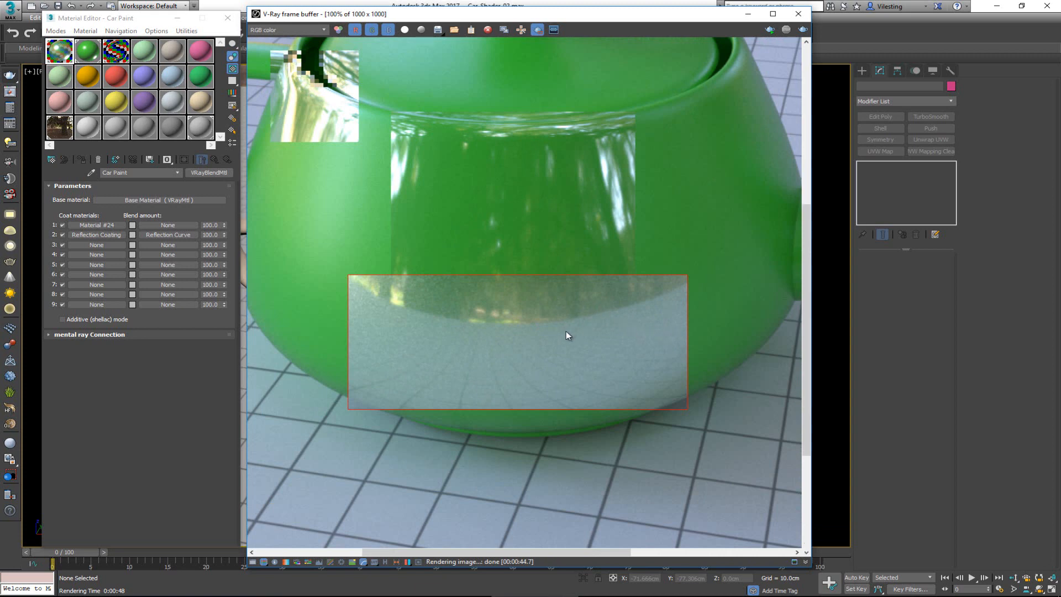
scroll(513, 347, down, 1)
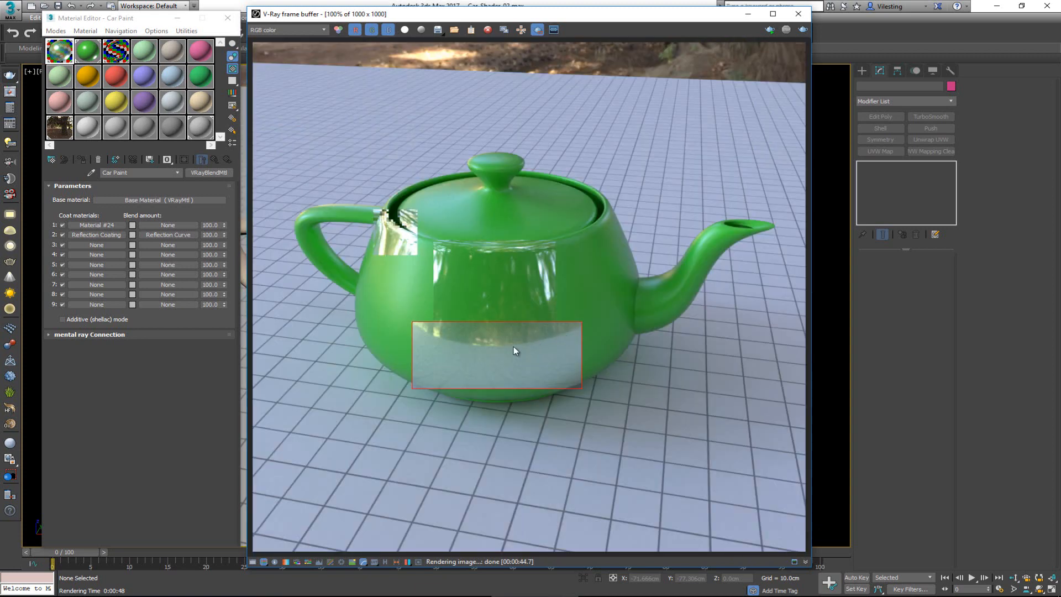
Set the number of flakes in the coat 1 flakes material to 20000.
click(109, 228)
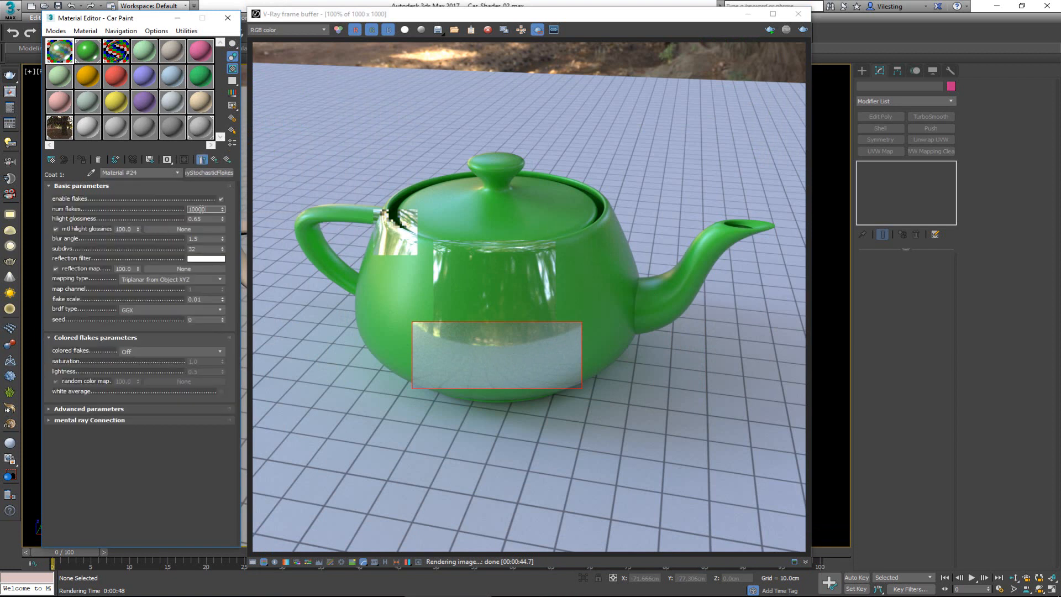
double_click(198, 210)
text(20)
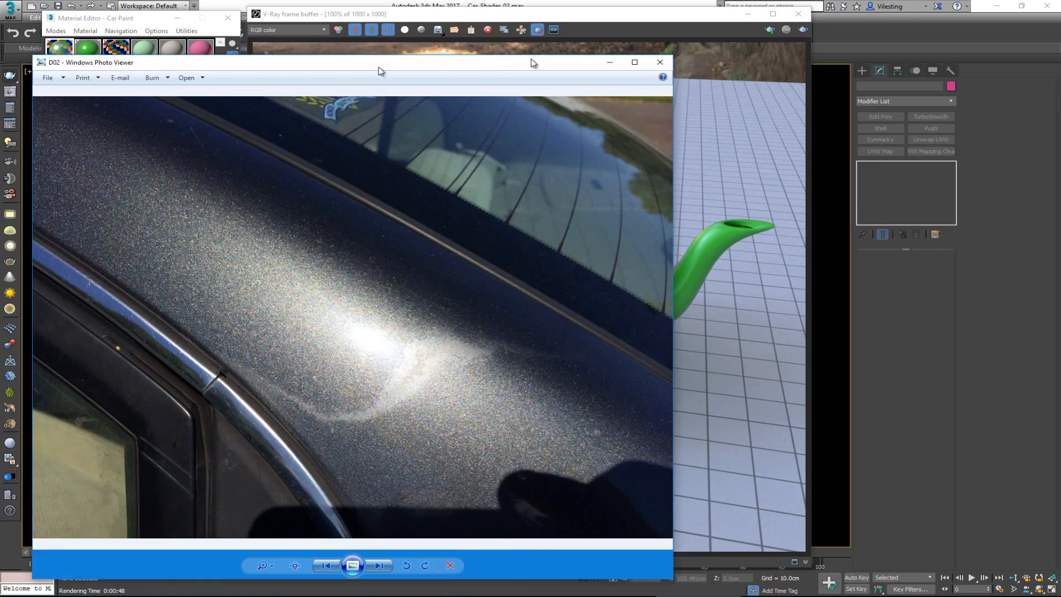
Examine the flake colors in reference photo D02, and set the material's colored flakes option to Random hue.
drag(379, 69, 561, 55)
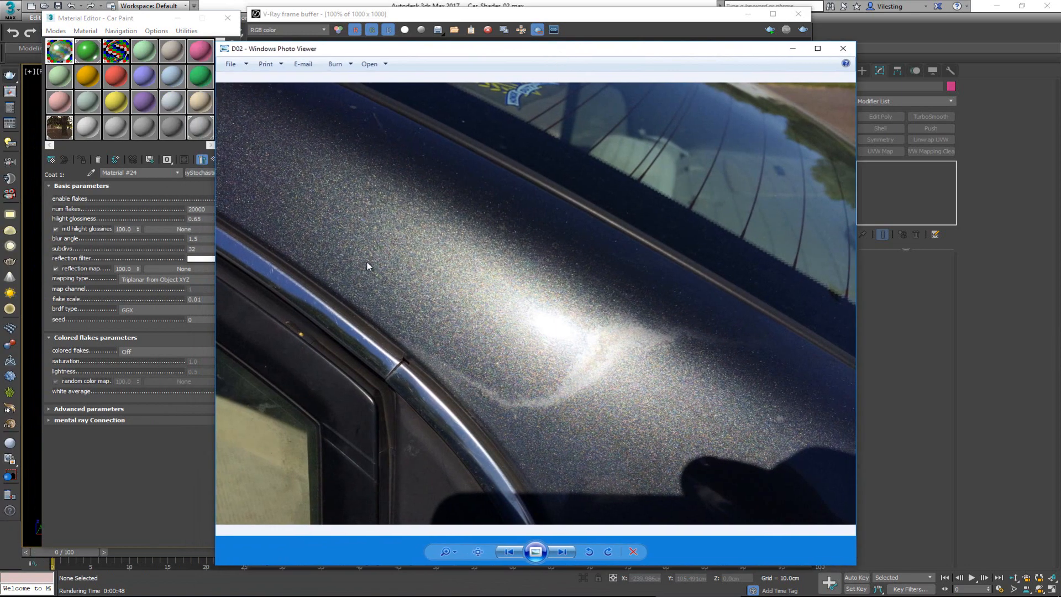
scroll(353, 279, up, 4)
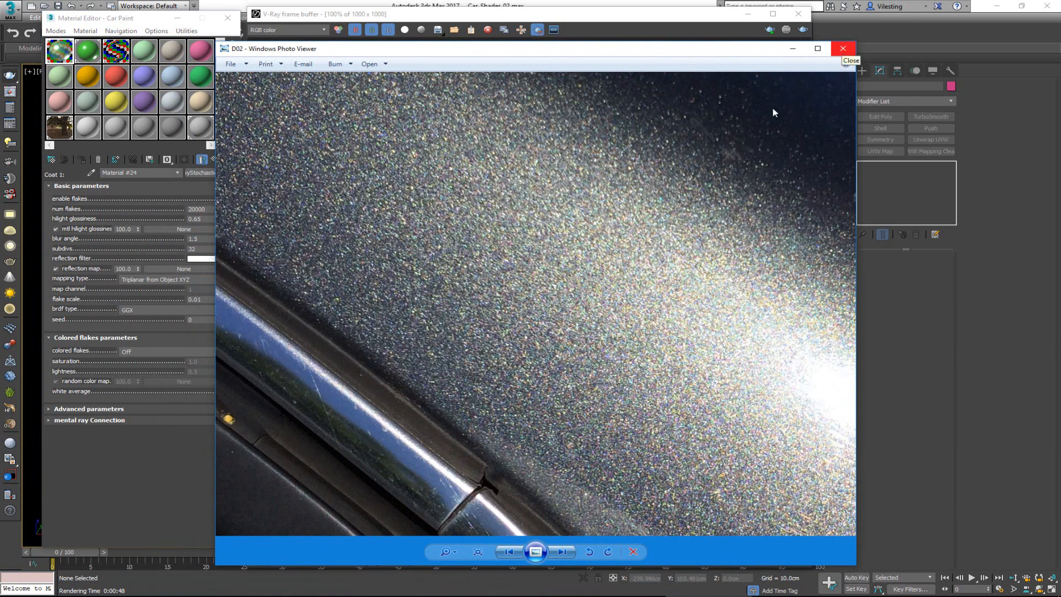
click(843, 49)
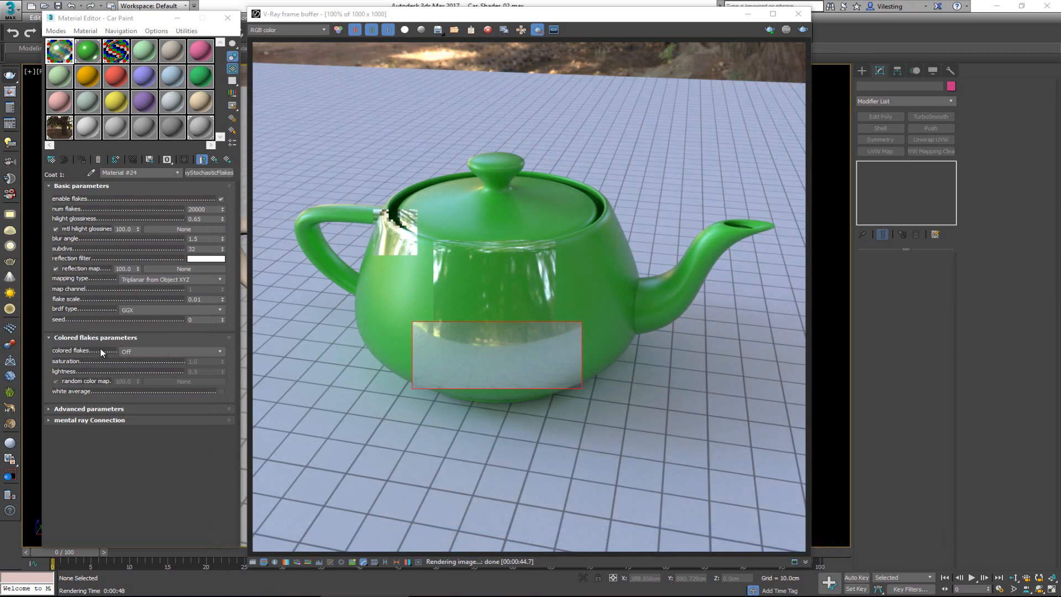
click(159, 352)
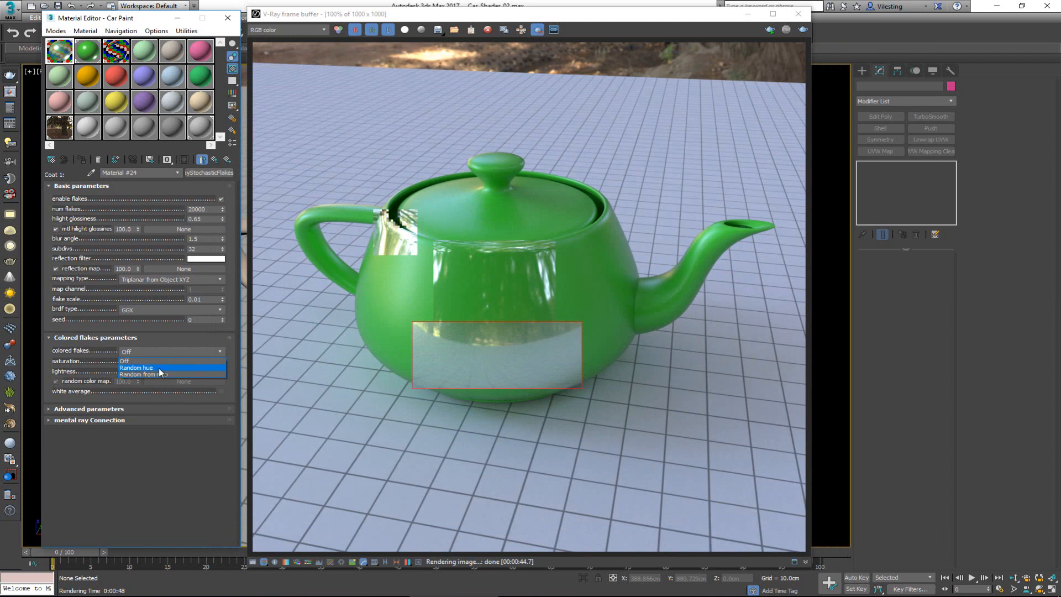
click(158, 368)
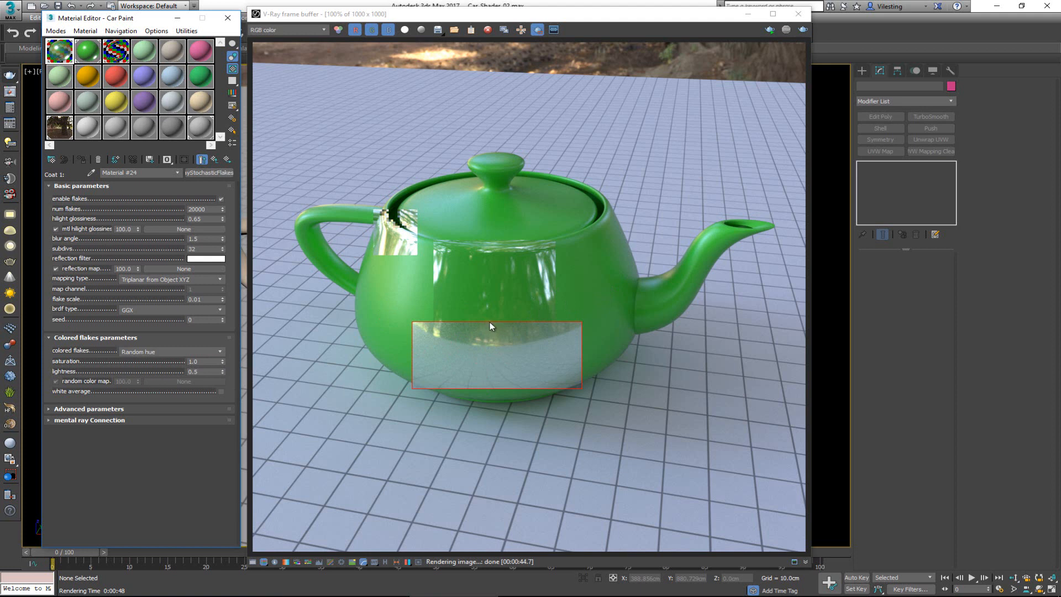
Render a narrower region overlapping half of the previous one on the teapot's lower body and compare the flakes in both areas.
drag(490, 322, 582, 412)
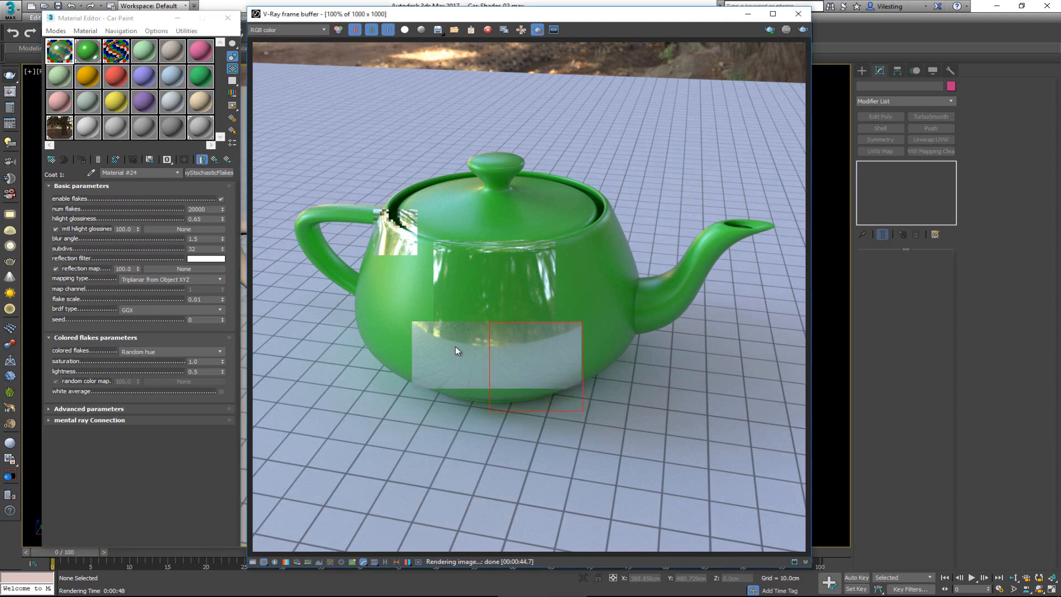
click(798, 30)
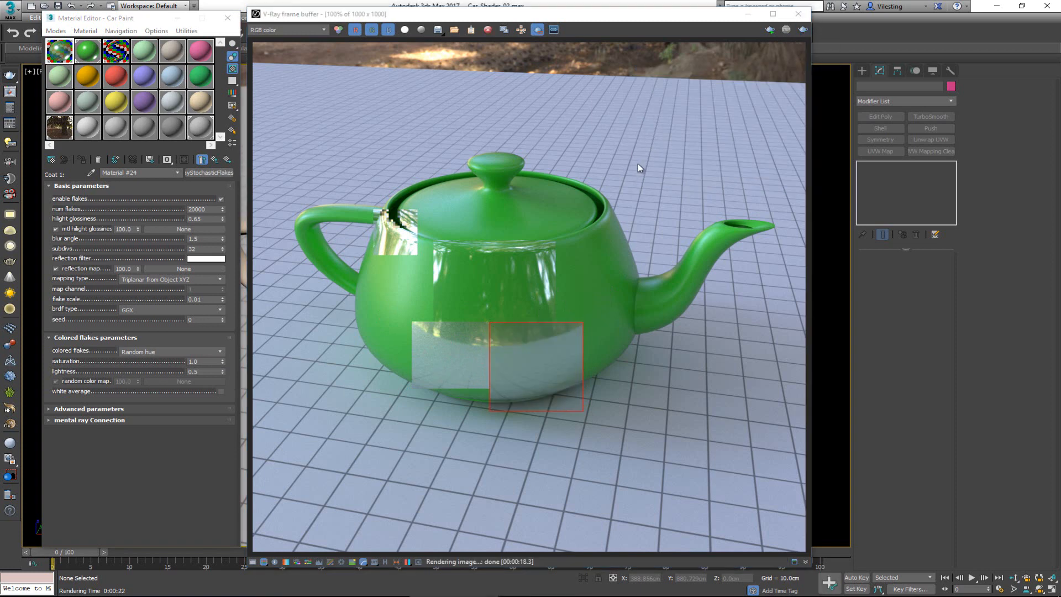
scroll(513, 366, up, 1)
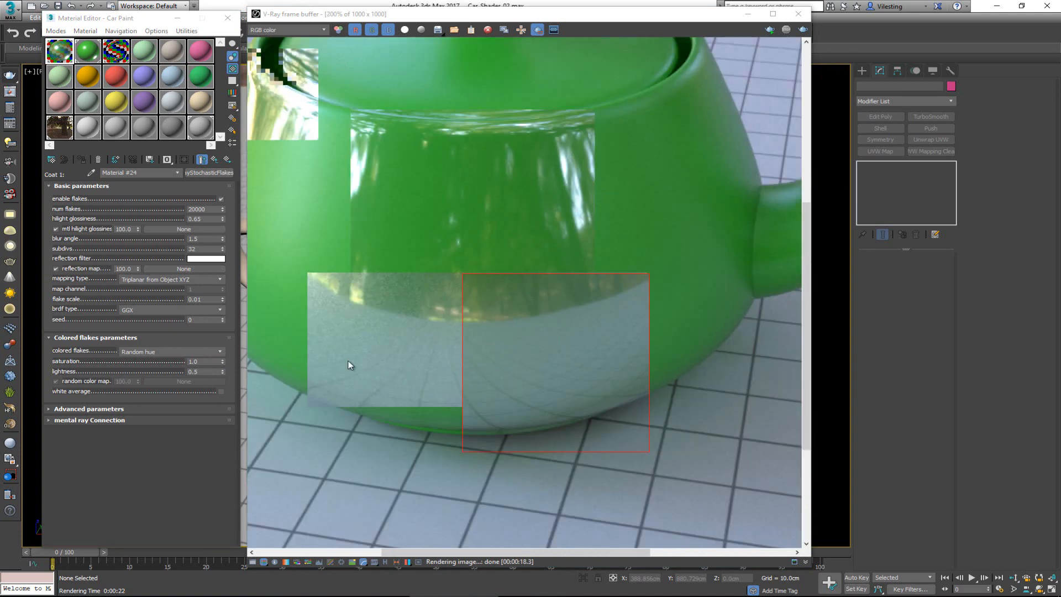
scroll(481, 334, up, 1)
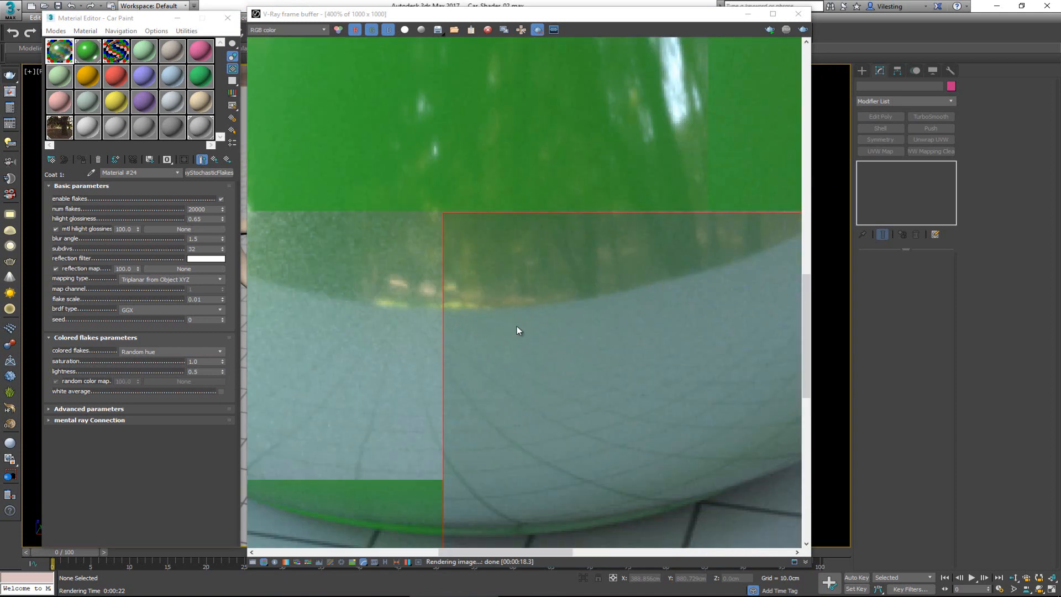
scroll(518, 330, down, 1)
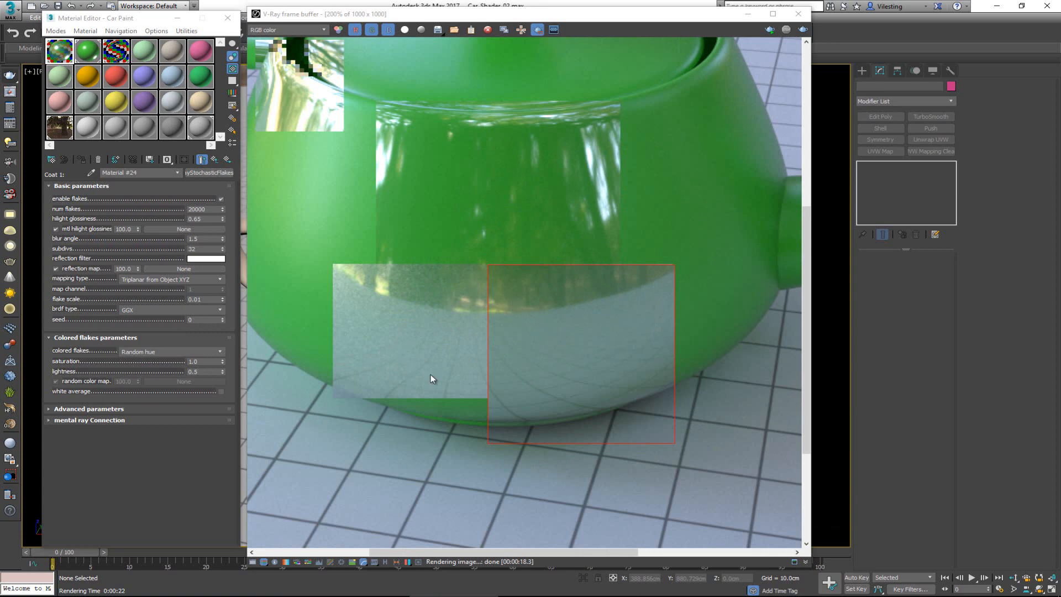
scroll(535, 377, down, 1)
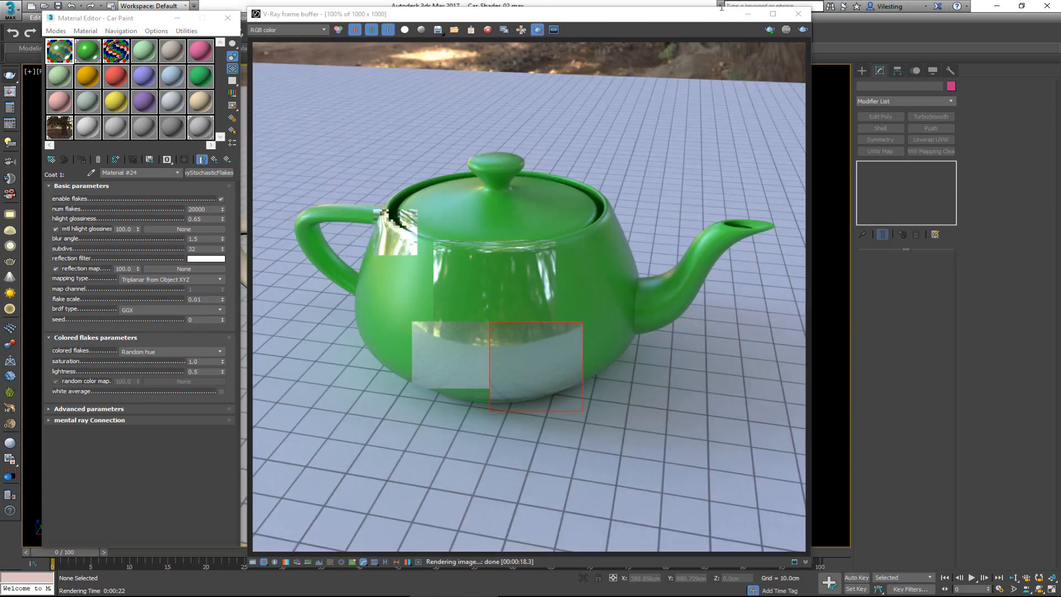
scroll(529, 349, up, 1)
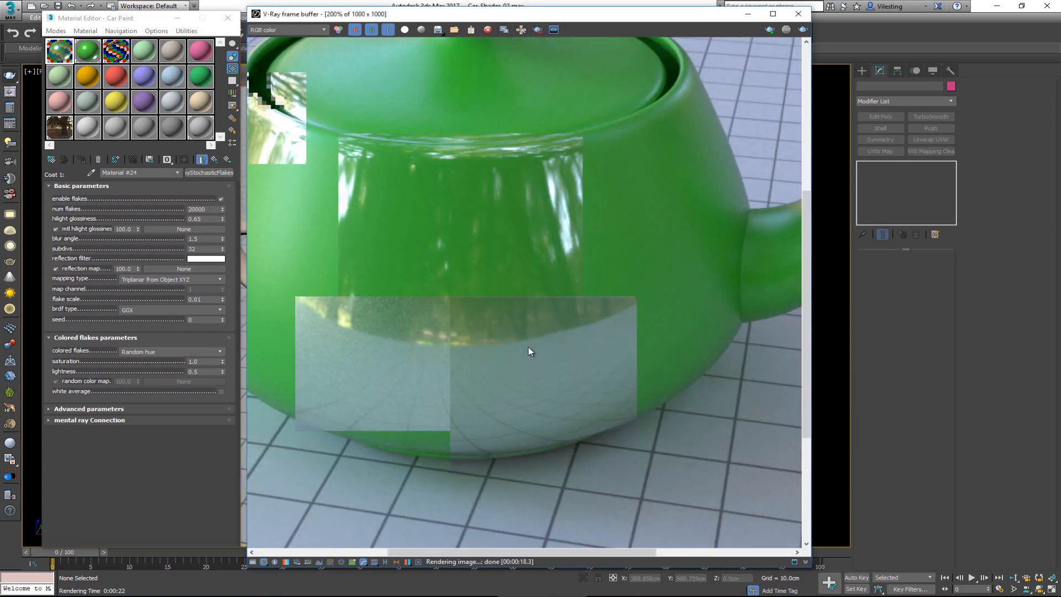
scroll(528, 348, up, 1)
scroll(528, 347, down, 1)
Assign a VRayColor map to the blend amount of coat 1 in the Car Paint material.
click(215, 160)
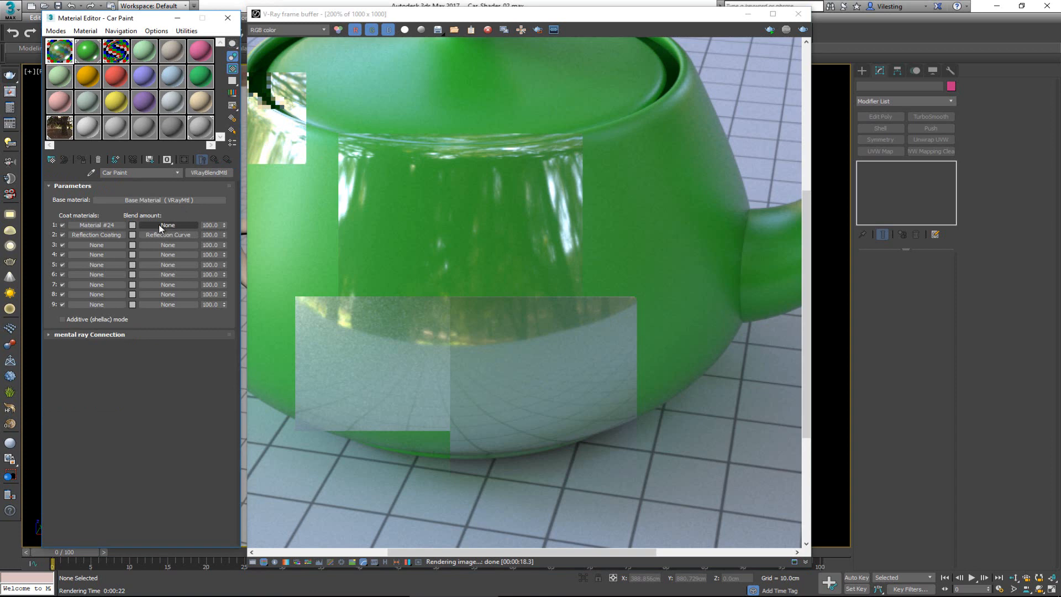
click(158, 226)
scroll(517, 273, up, 3)
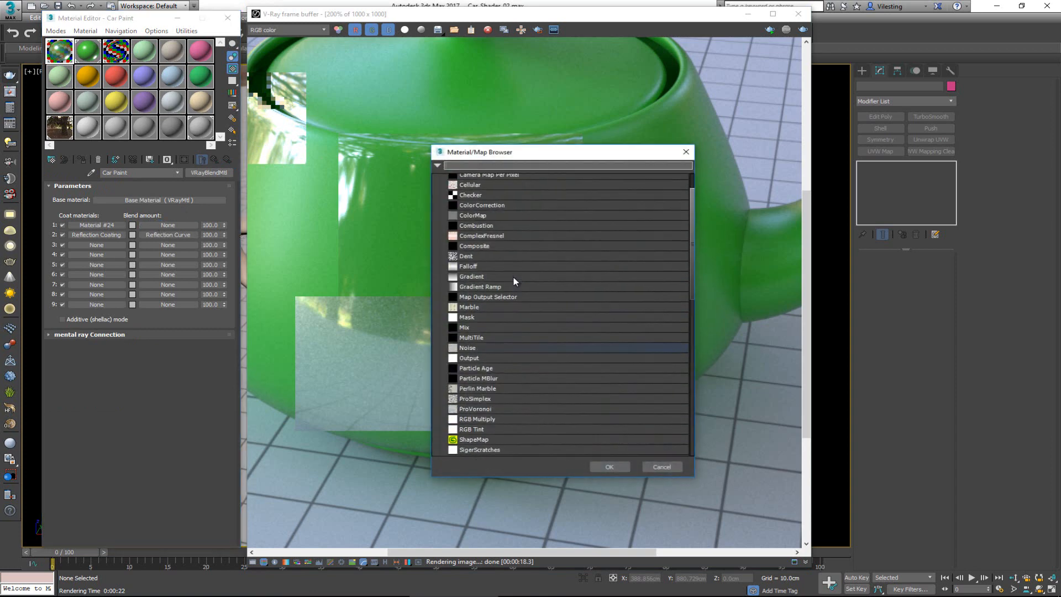
scroll(513, 277, down, 9)
scroll(513, 293, down, 2)
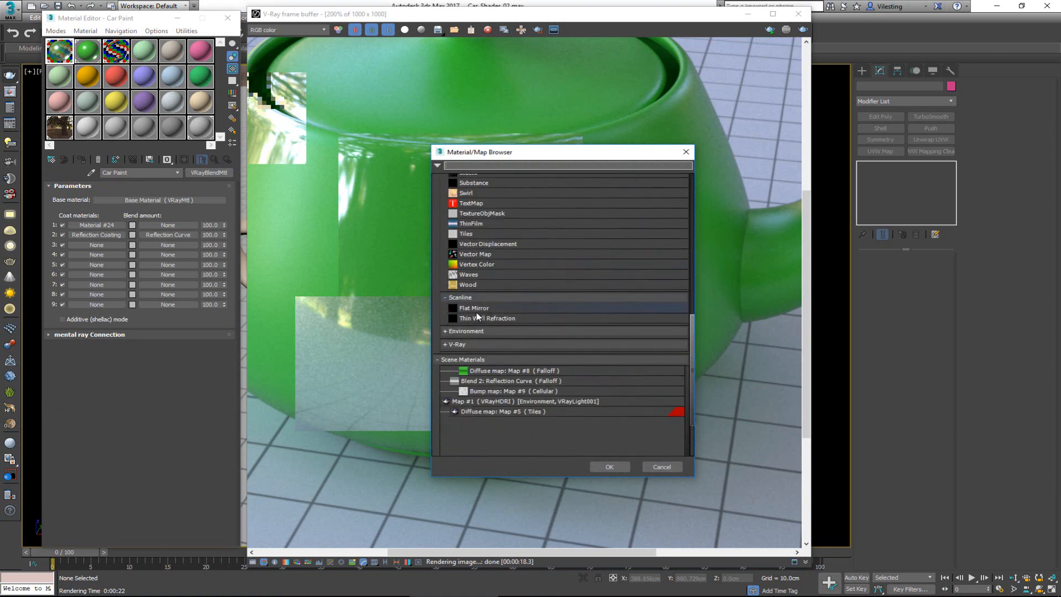
click(492, 343)
scroll(492, 346, down, 1)
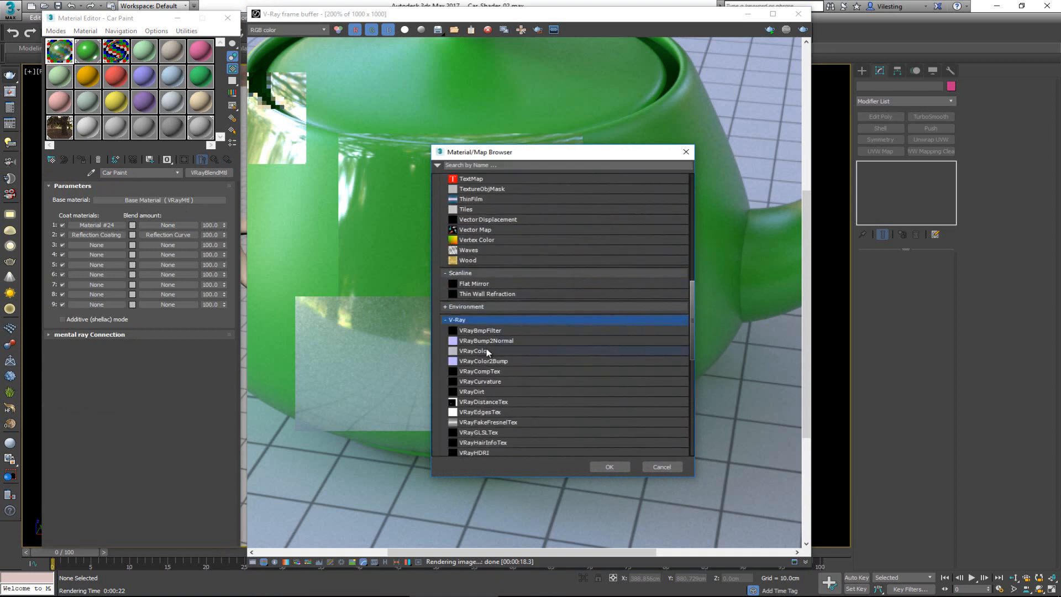
double_click(486, 349)
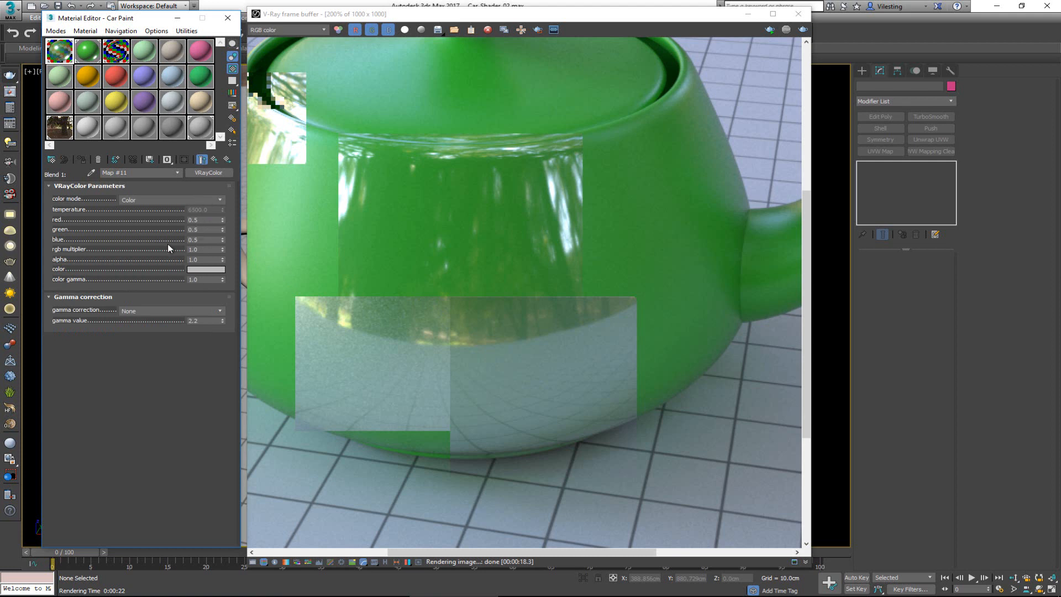
Set the color value of coat 1's VRayColor blend map to 20 and return to the Car Paint material.
click(209, 270)
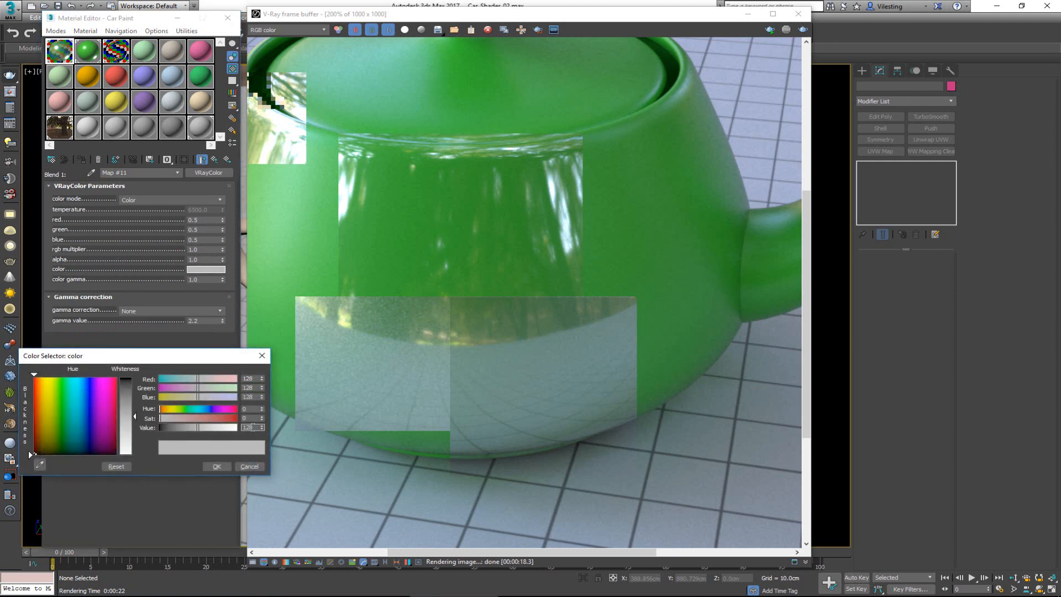
drag(252, 428, 234, 428)
text(20)
double_click(245, 429)
key(Return)
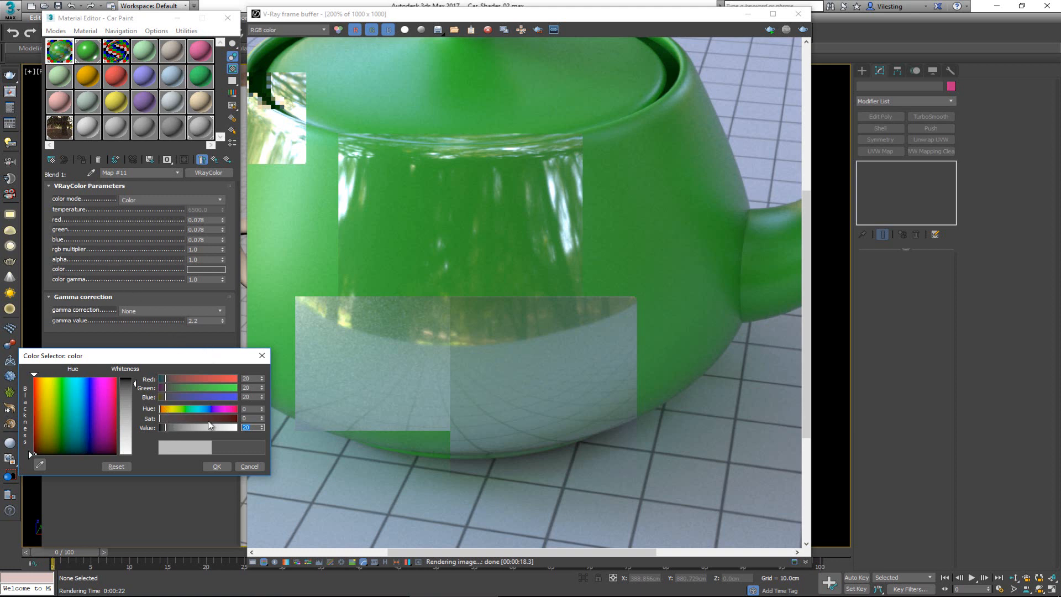
click(215, 467)
click(214, 160)
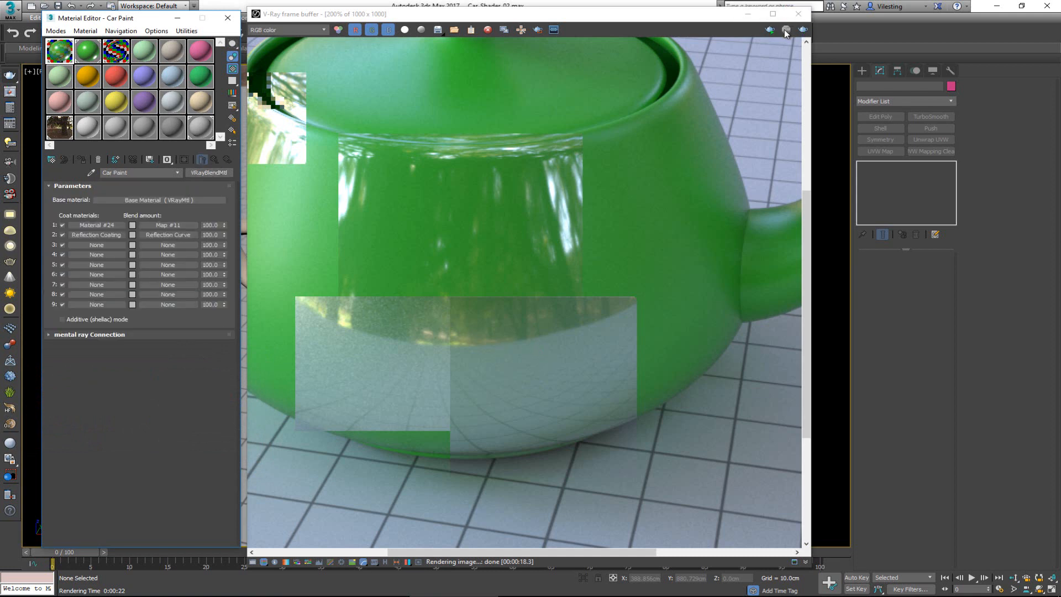
Render a small region across the reflection edge on the teapot's lower body and compare the flake strength with the surrounding areas.
click(537, 29)
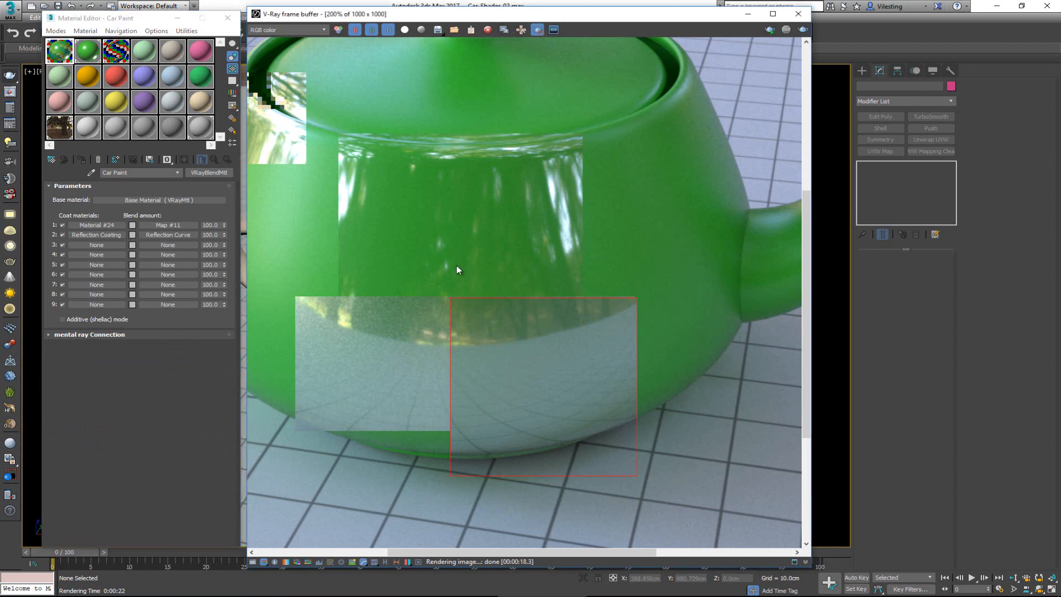
drag(420, 266, 541, 354)
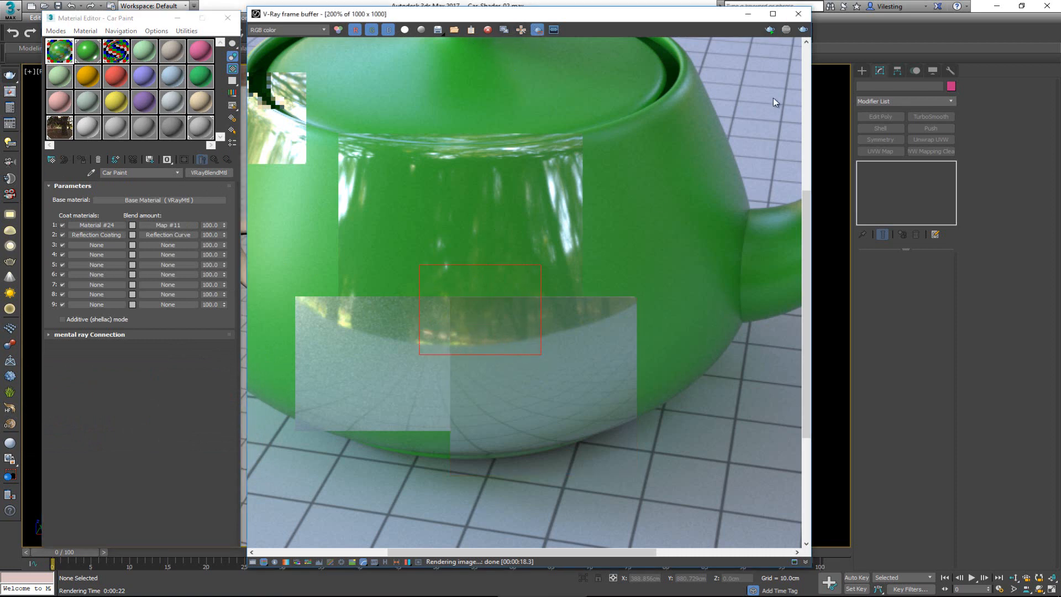
click(804, 29)
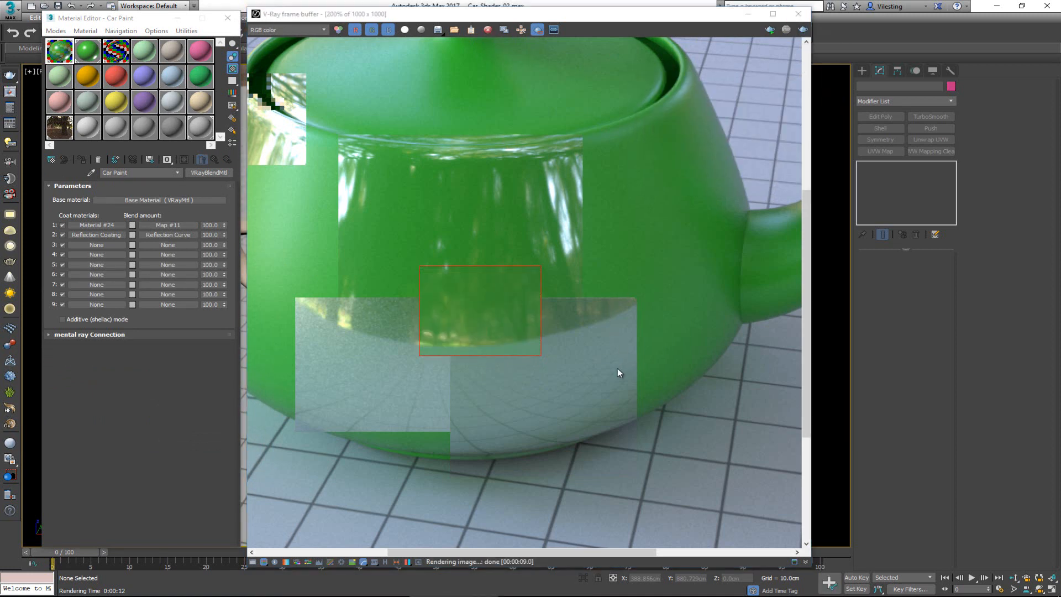
scroll(468, 335, up, 2)
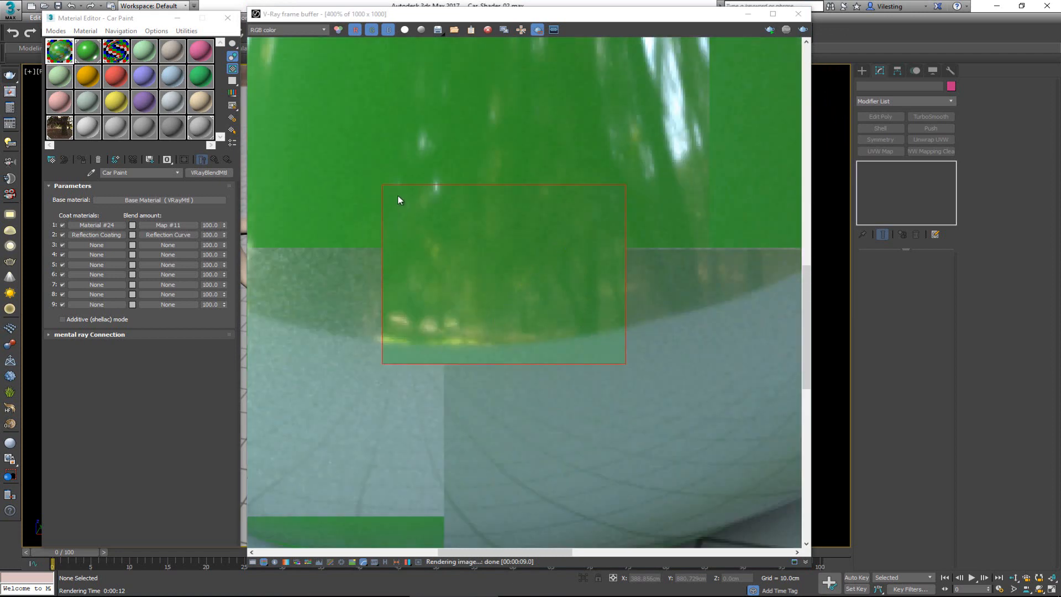
scroll(458, 218, down, 4)
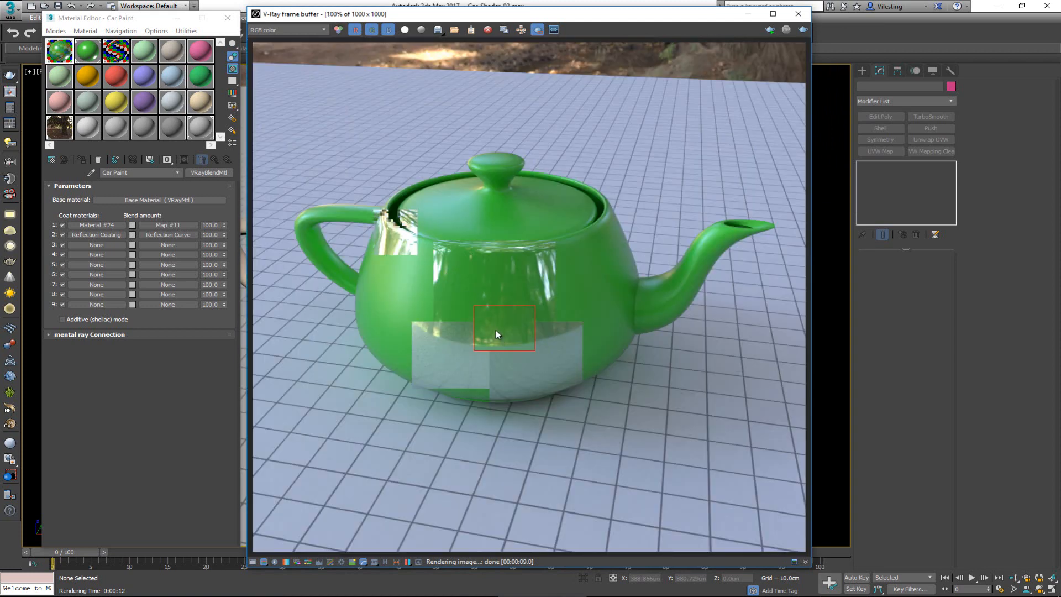
scroll(496, 330, up, 1)
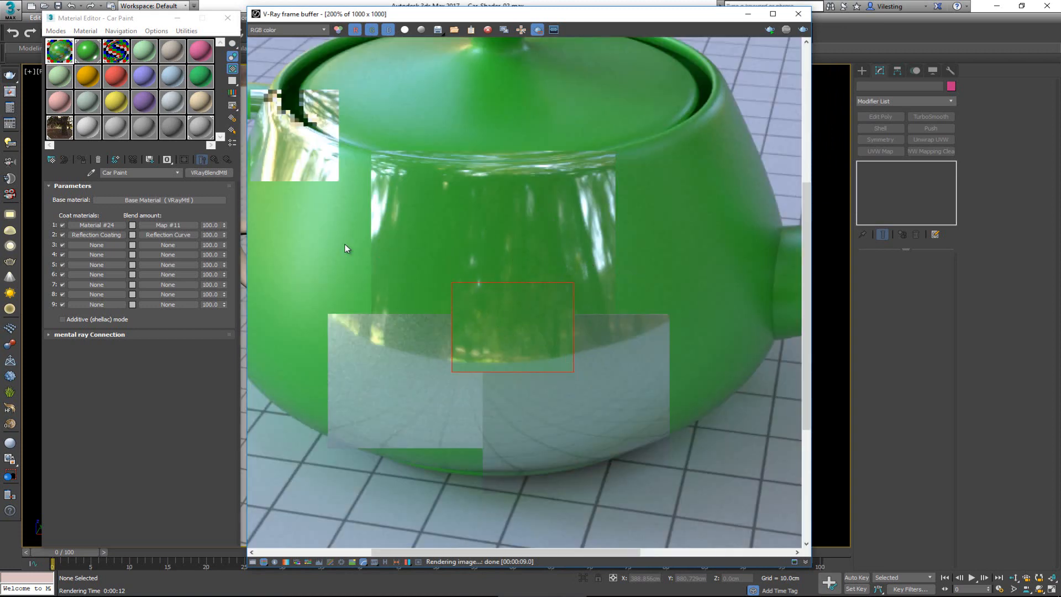
Set the color value of coat 1's VRayColor blend map to 40.
click(168, 226)
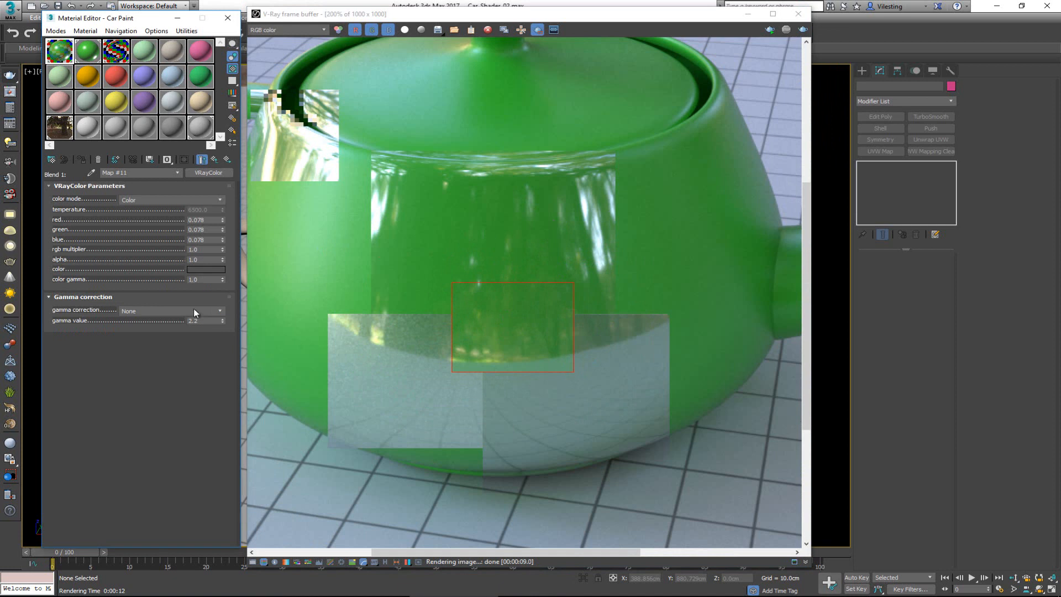
click(206, 269)
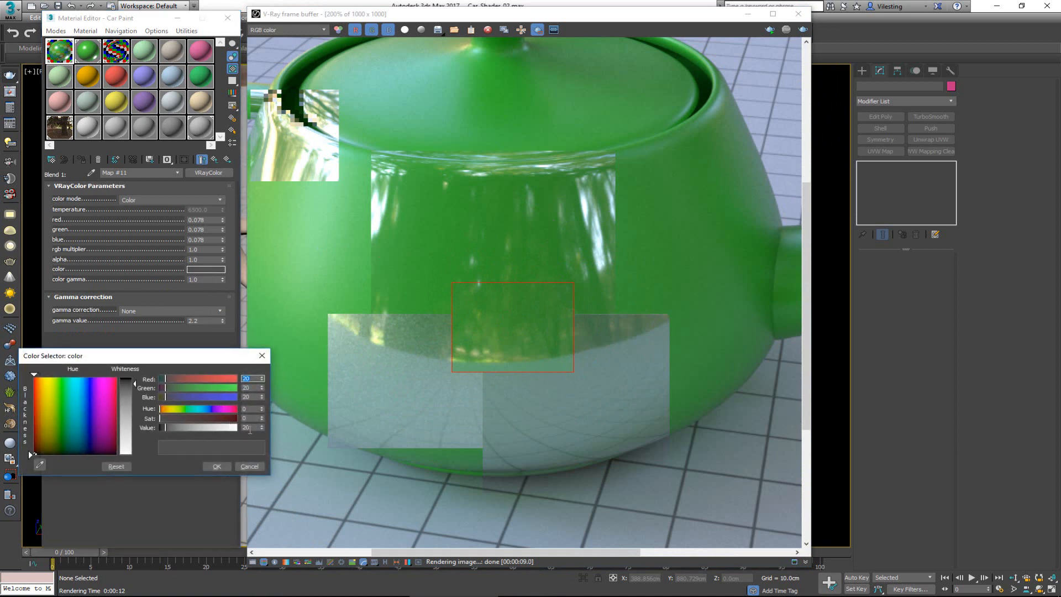
double_click(249, 427)
text(40)
key(Return)
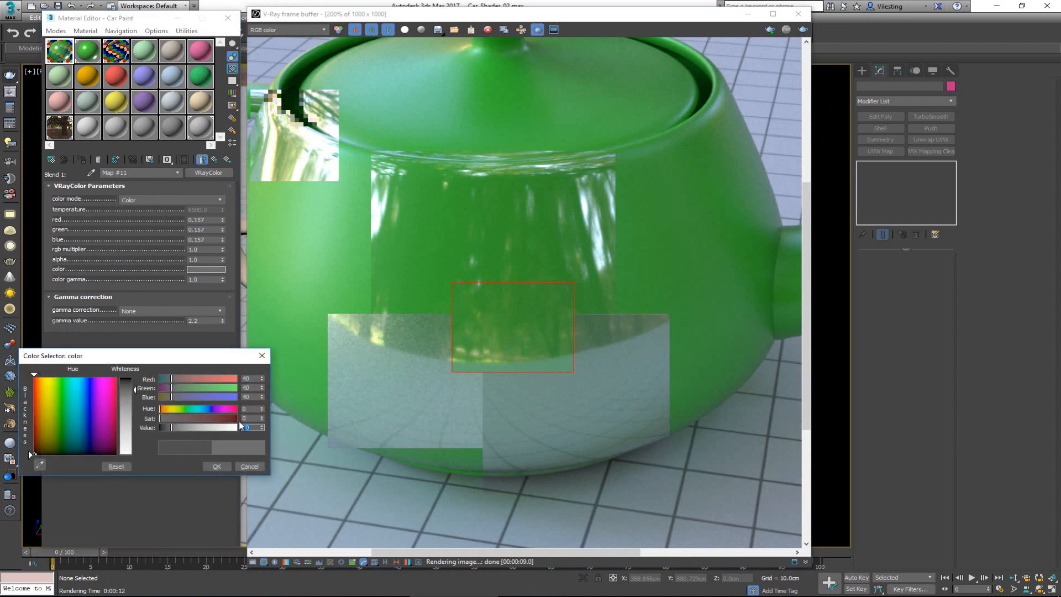
click(217, 467)
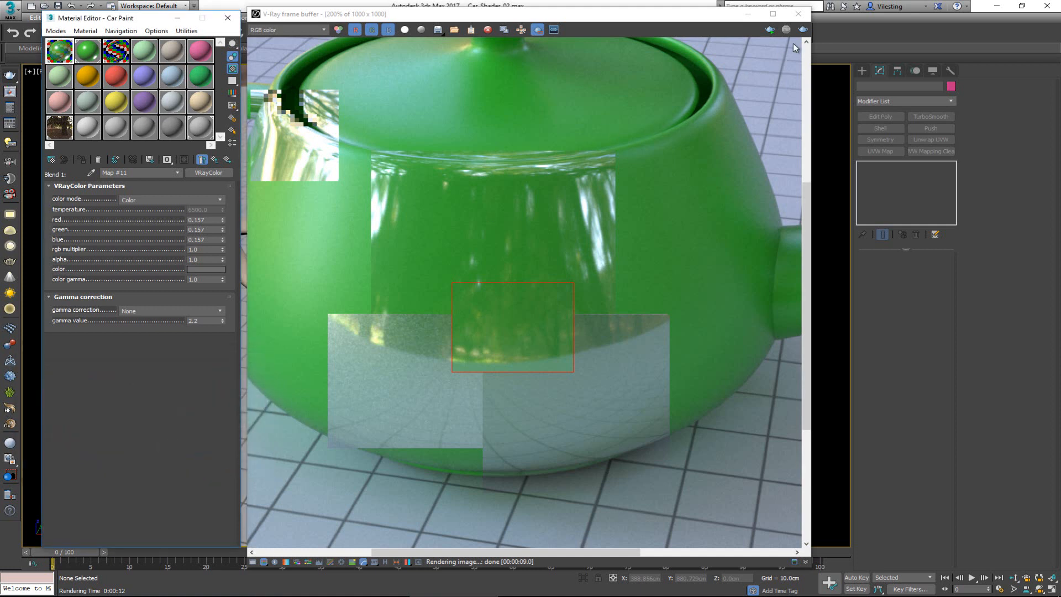
Render the same region again and check the flake blend against the rest of the teapot.
click(803, 29)
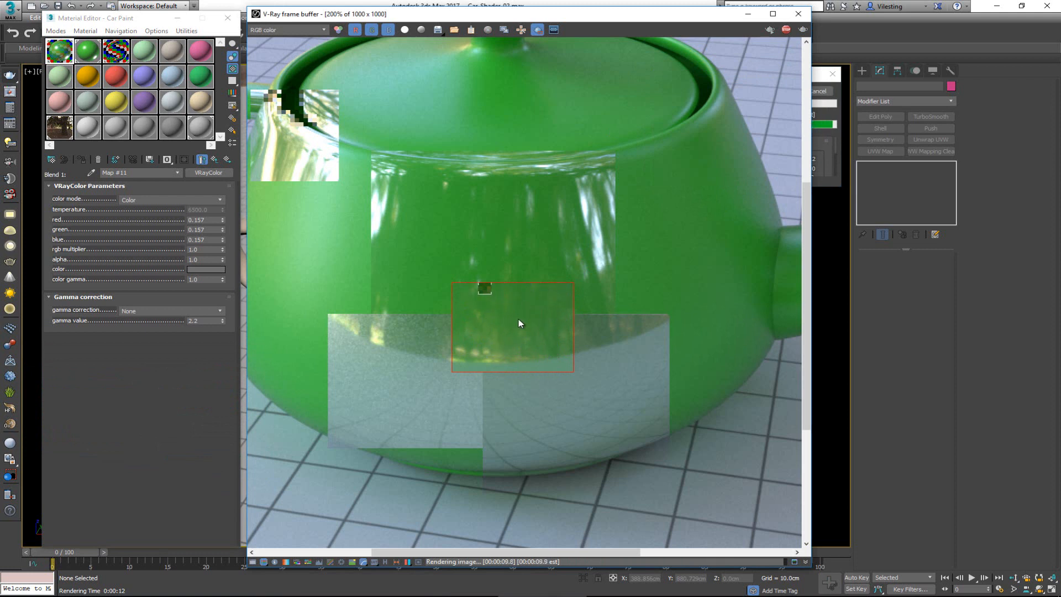
scroll(519, 324, up, 1)
scroll(520, 321, down, 3)
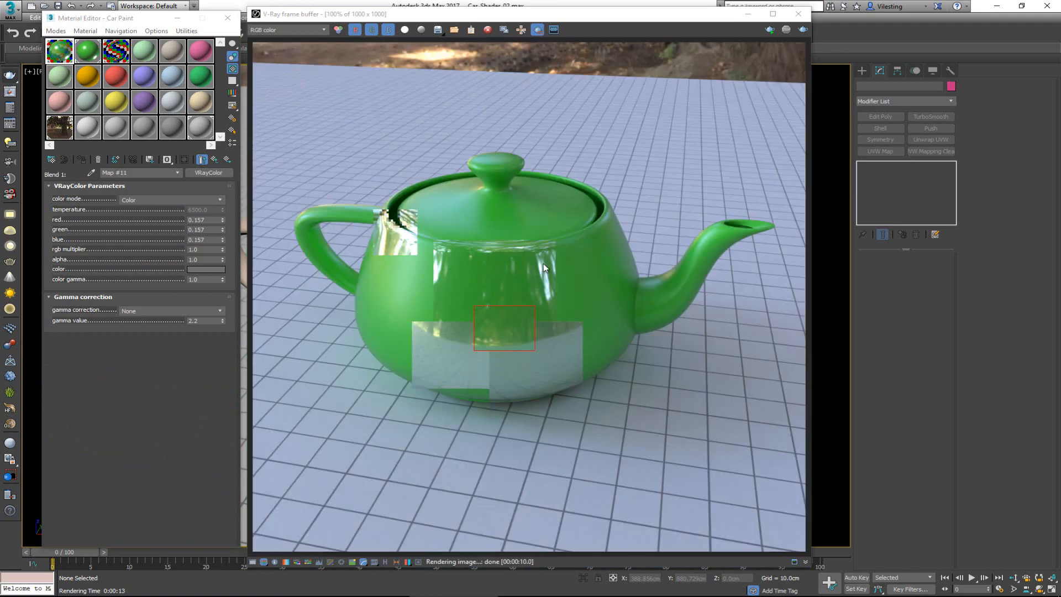
Turn off region rendering and render the full teapot image.
click(538, 30)
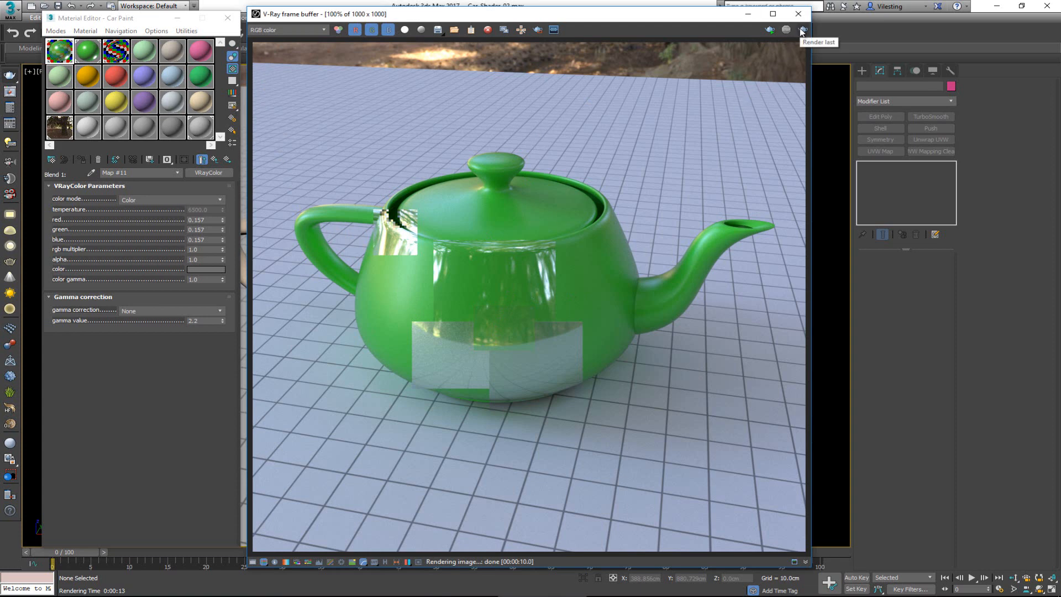
click(803, 31)
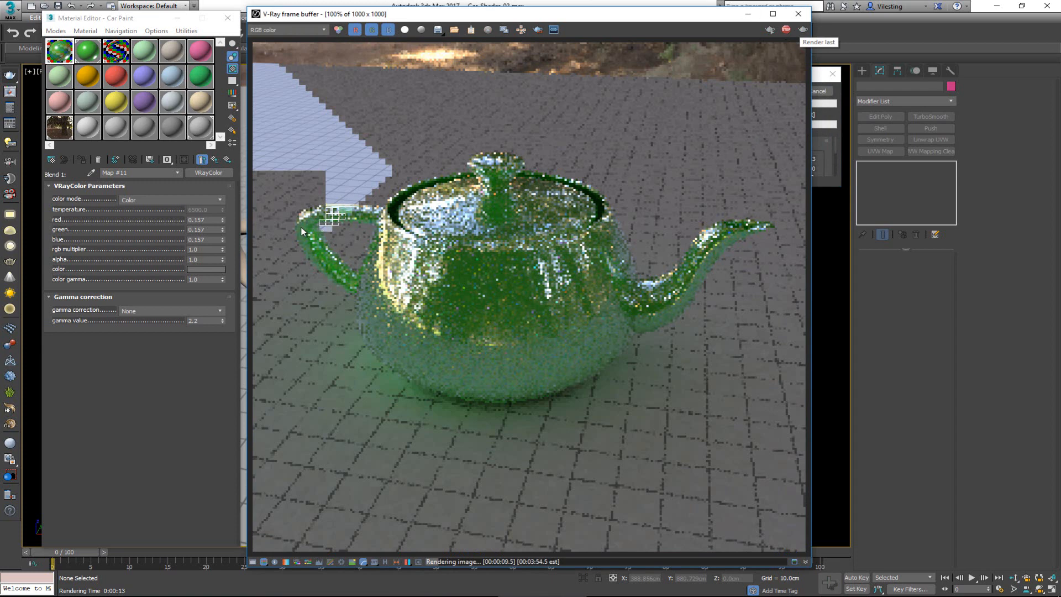
scroll(495, 313, up, 1)
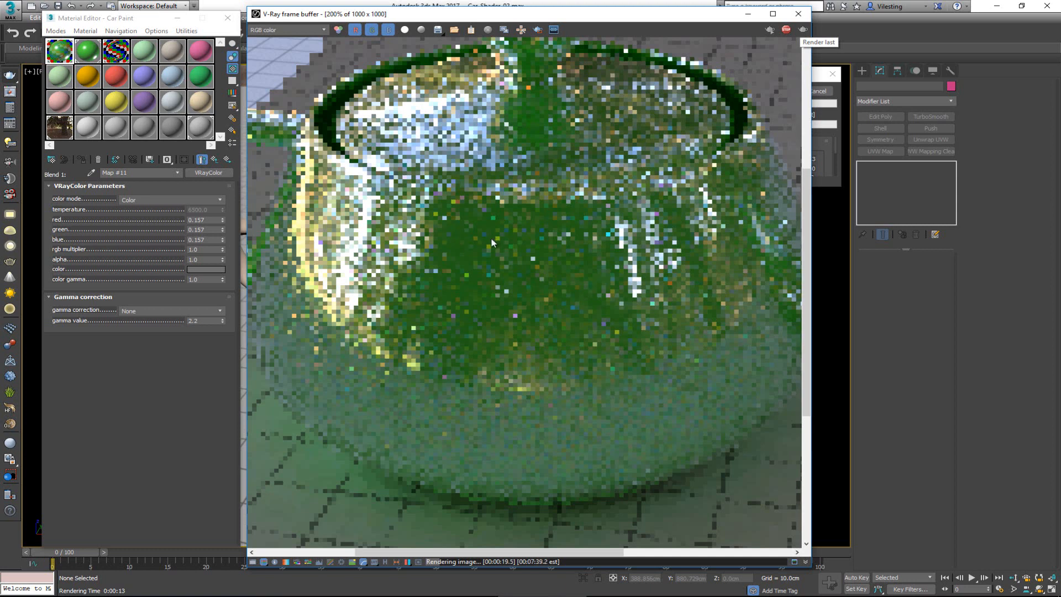
scroll(473, 271, down, 1)
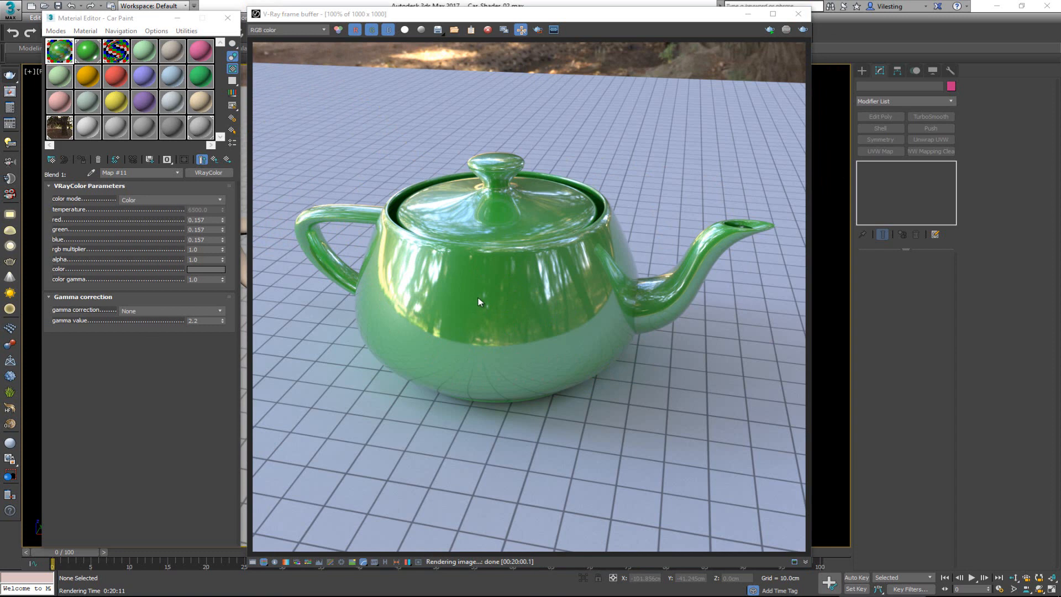
Examine the flakes and reflections on the teapot's lower body and spout in the full render.
scroll(479, 298, up, 4)
middle_drag(529, 383, 415, 217)
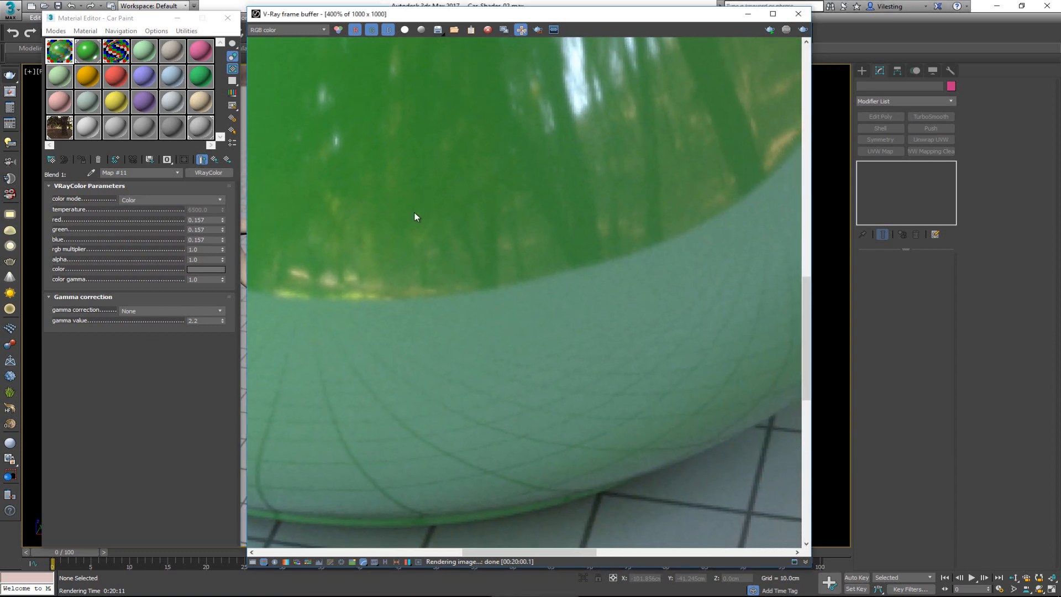
middle_drag(545, 254, 526, 328)
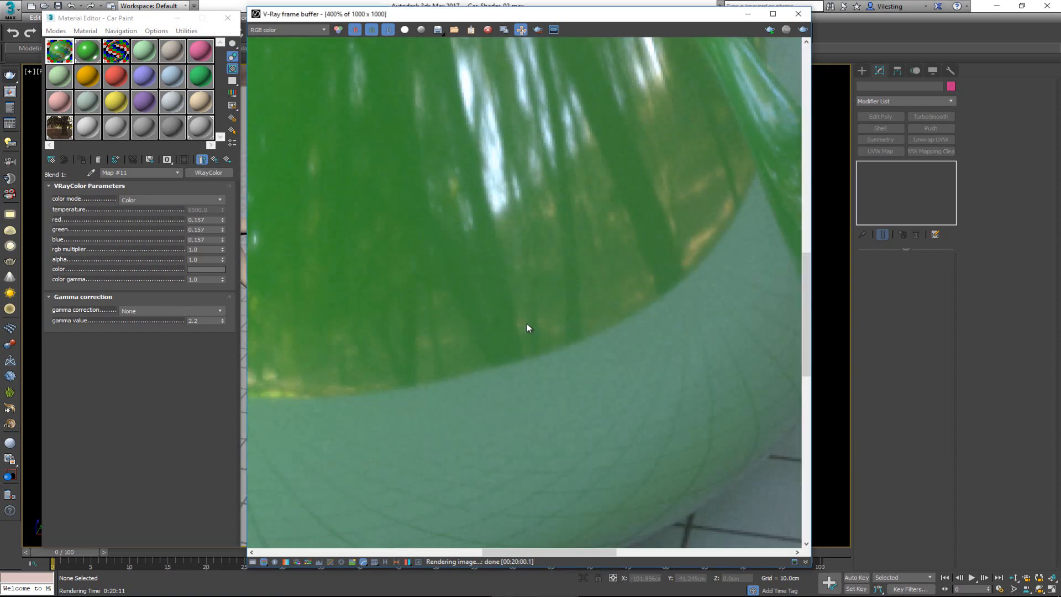
middle_drag(628, 196, 445, 352)
scroll(641, 299, down, 1)
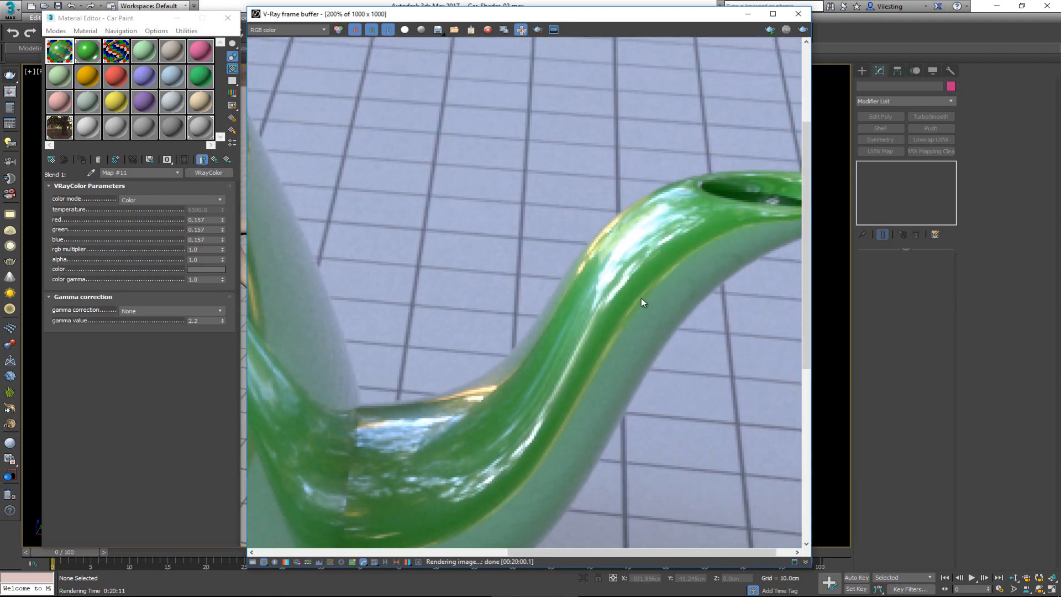
middle_drag(528, 288, 802, 252)
scroll(529, 273, down, 2)
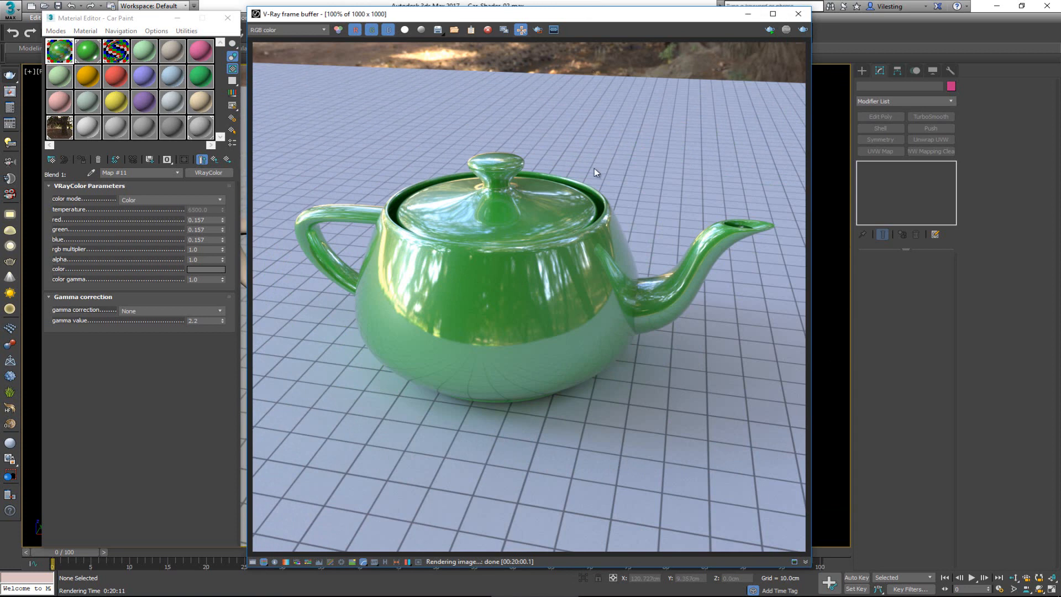
Inspect the reflections on the teapot's lid and knob up close, ending with the whole image in view.
scroll(446, 271, up, 1)
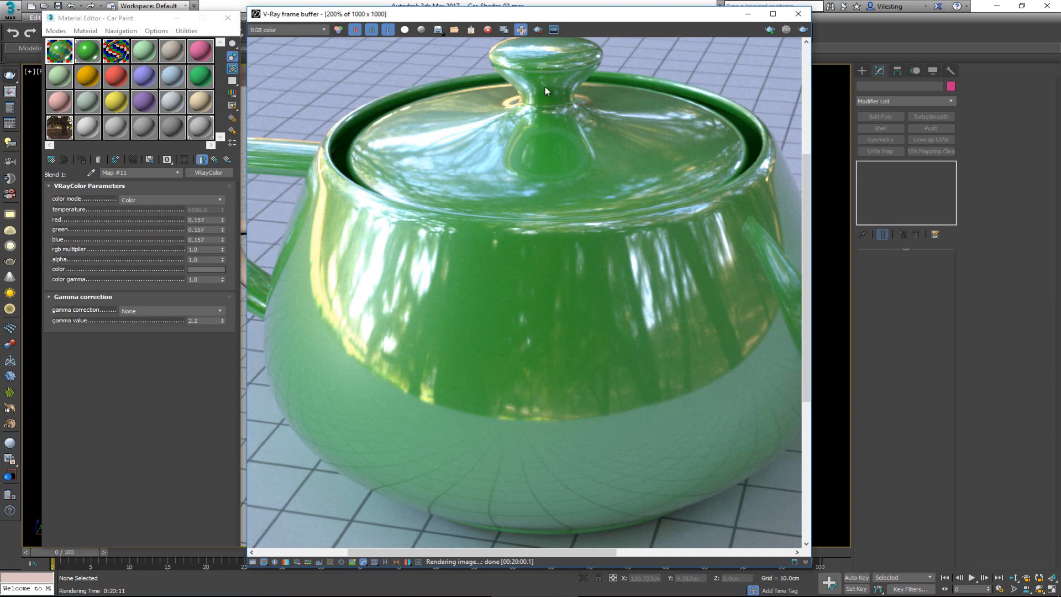
middle_drag(535, 88, 521, 220)
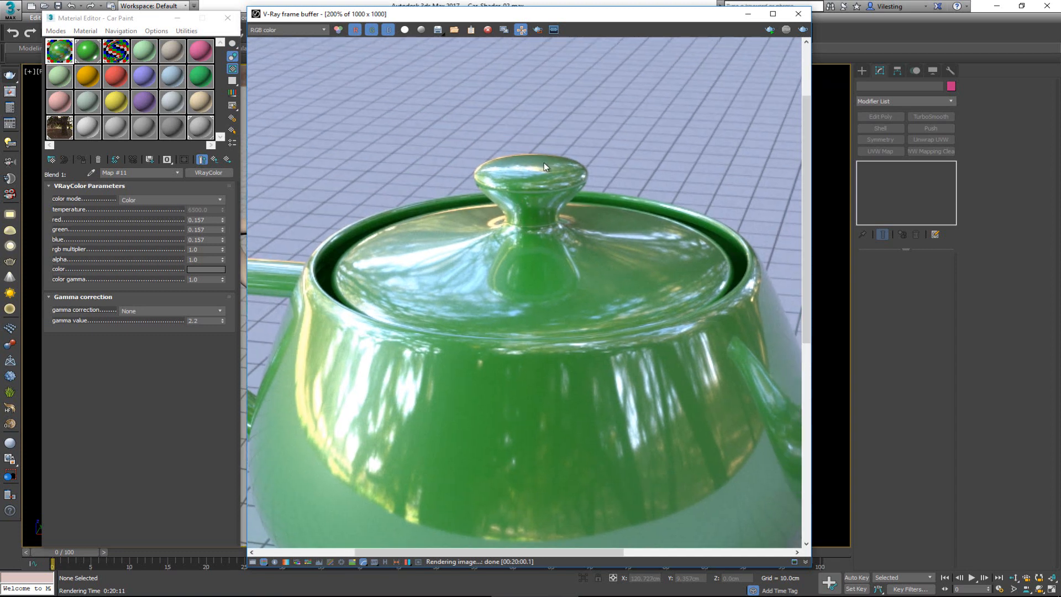
scroll(523, 161, up, 2)
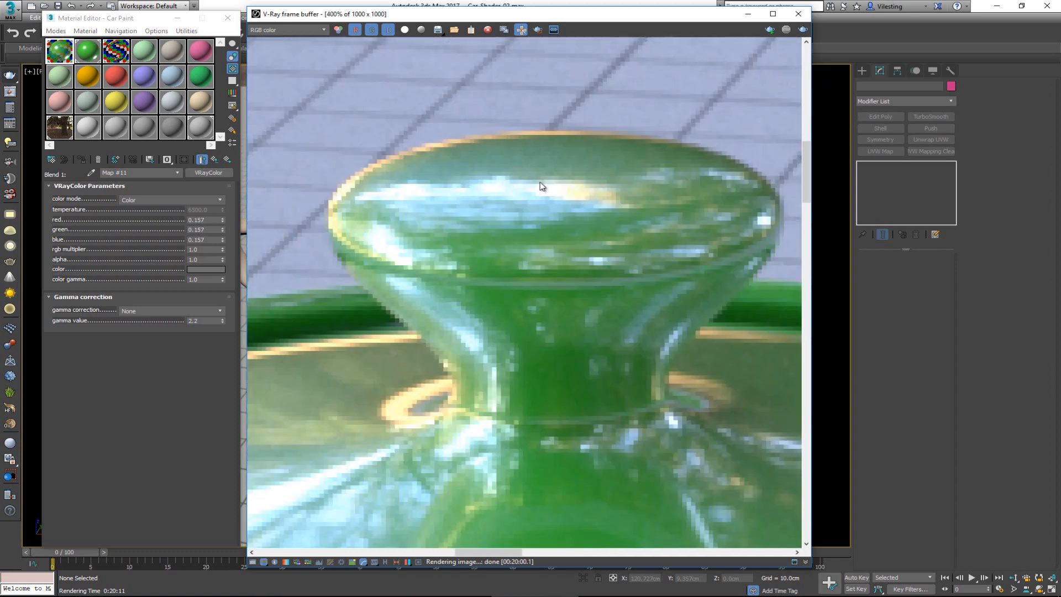
scroll(539, 188, down, 2)
scroll(540, 188, down, 3)
double_click(525, 241)
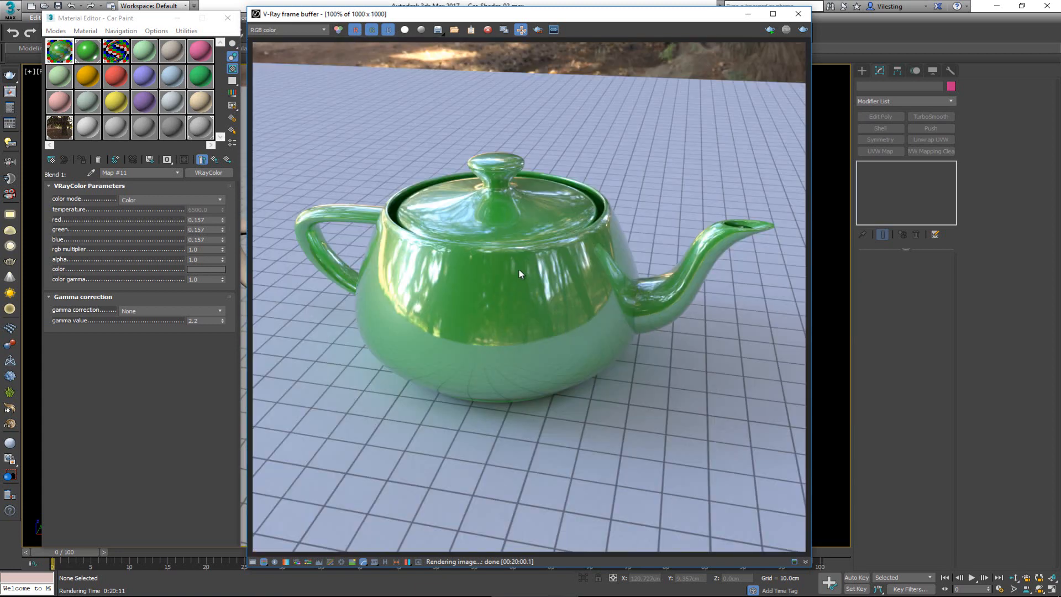